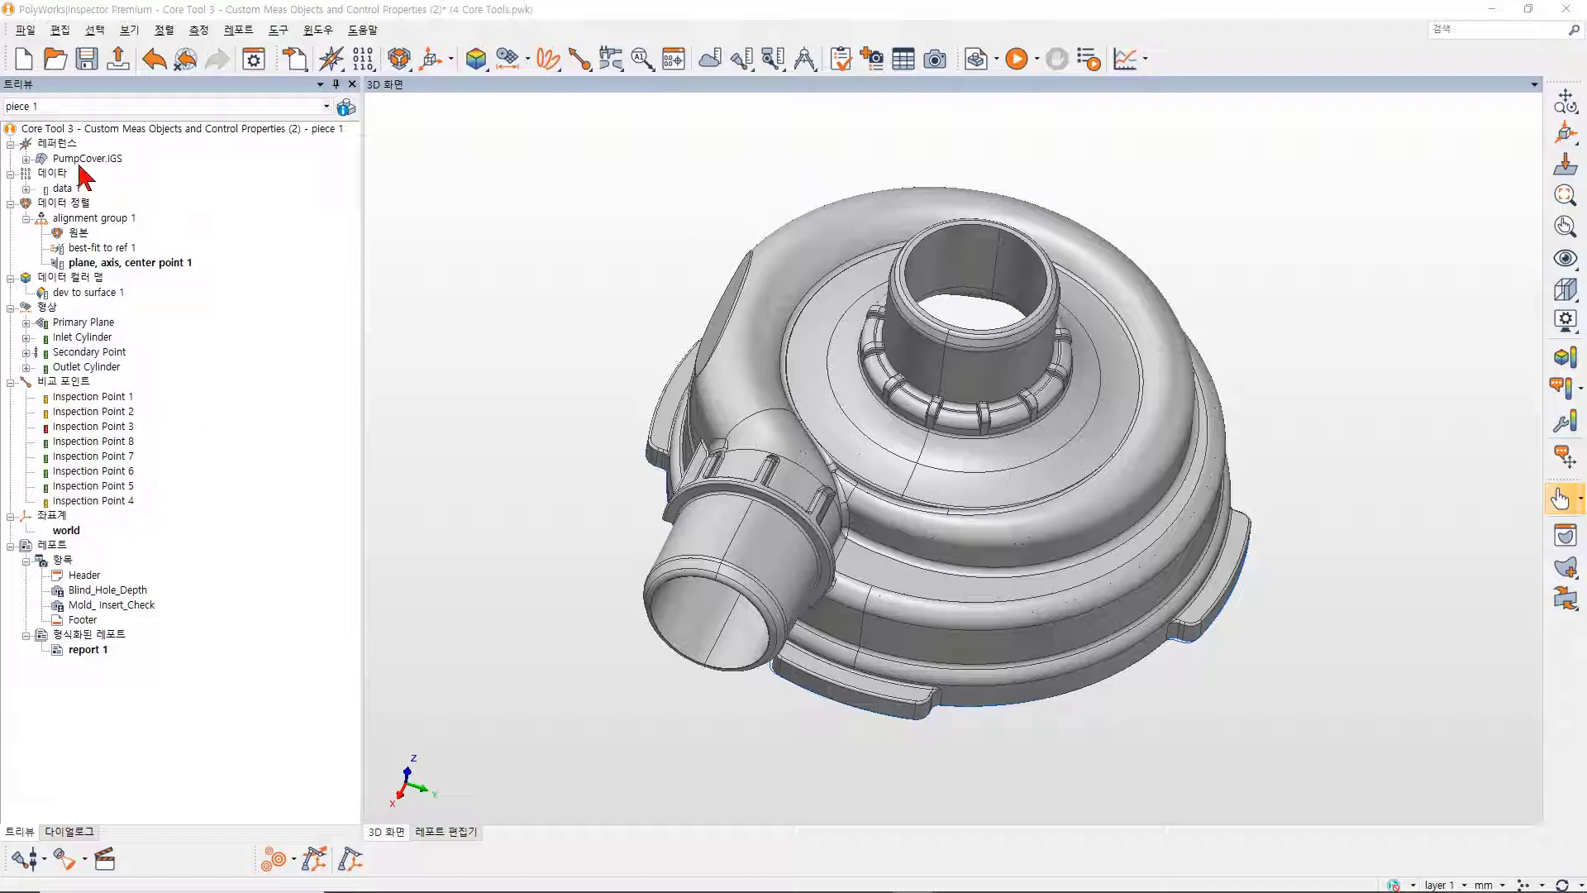
# Show and hide the data 1 scan, and check the available control views in the control reviewer.
pyautogui.middleClick(68, 189)
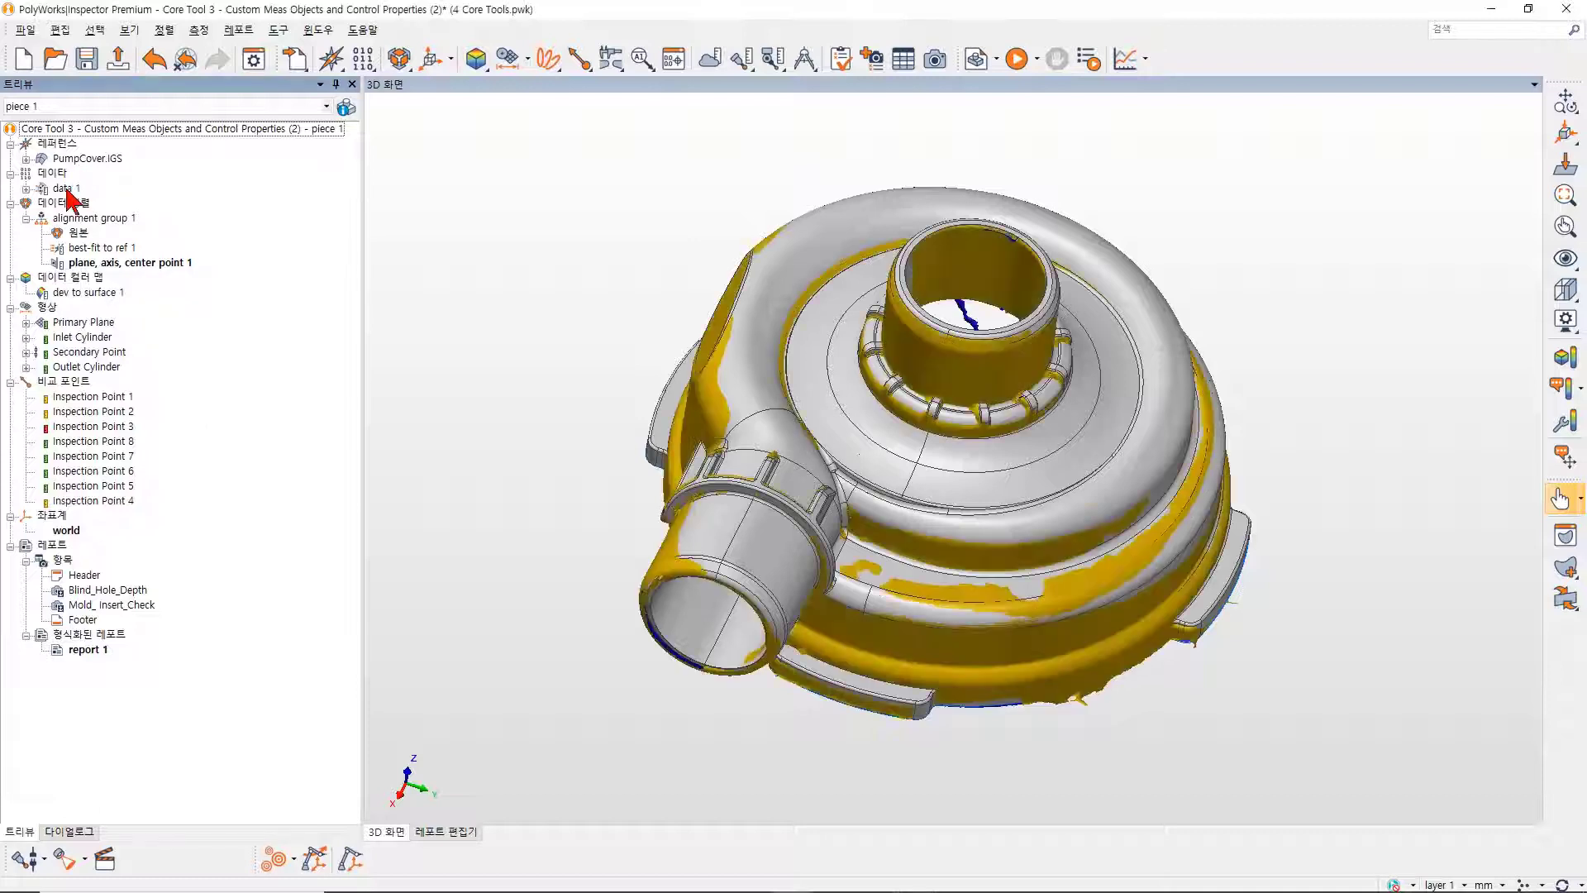
pyautogui.middleClick(68, 189)
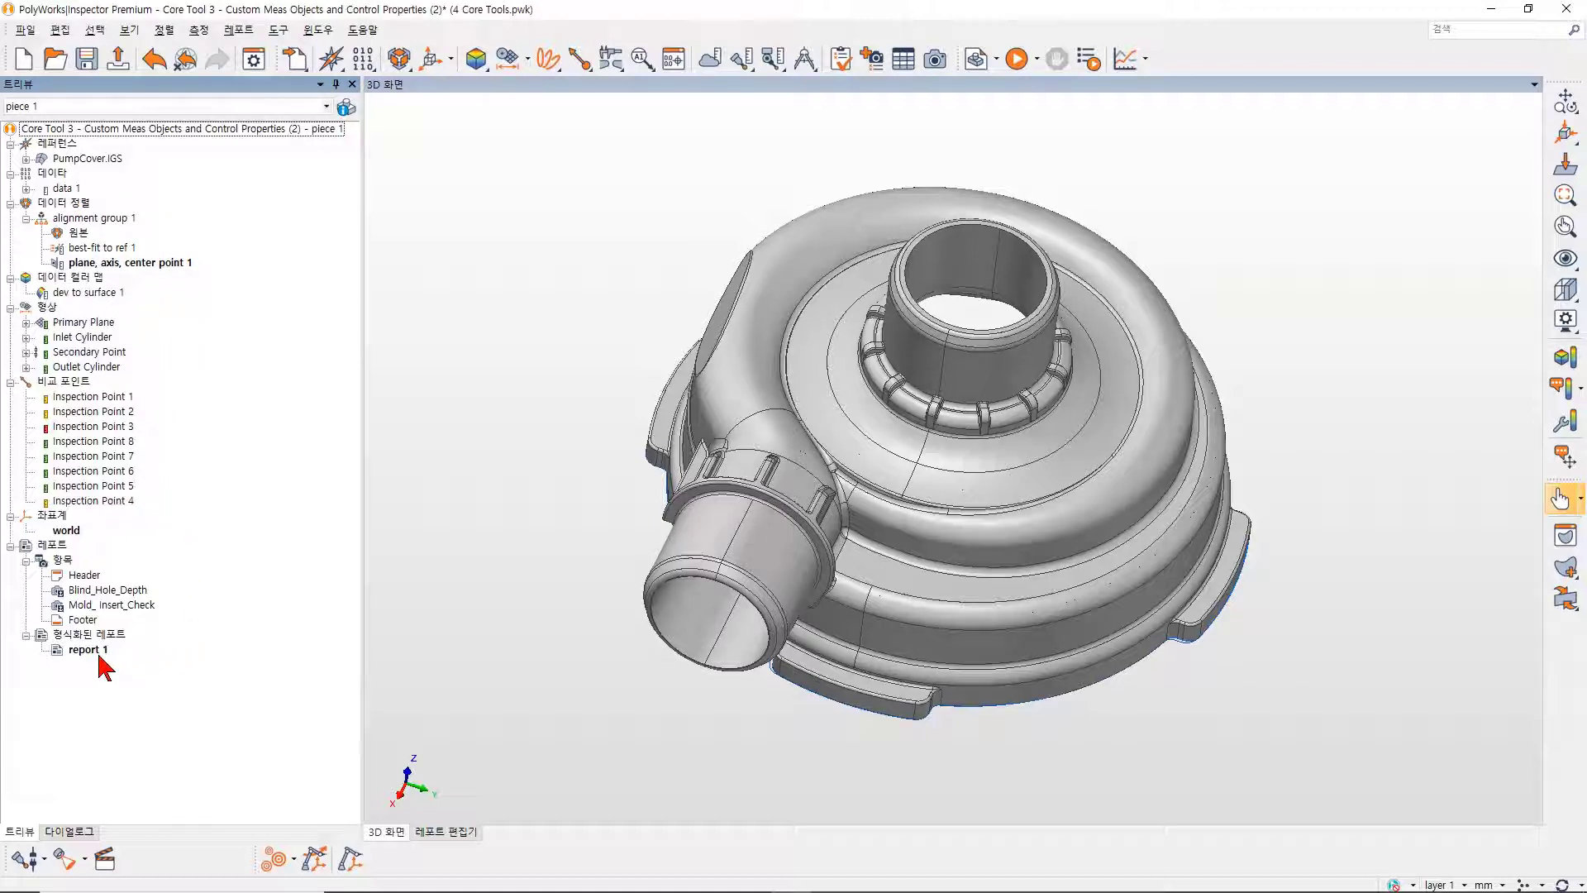
pyautogui.click(835, 62)
pyautogui.click(229, 127)
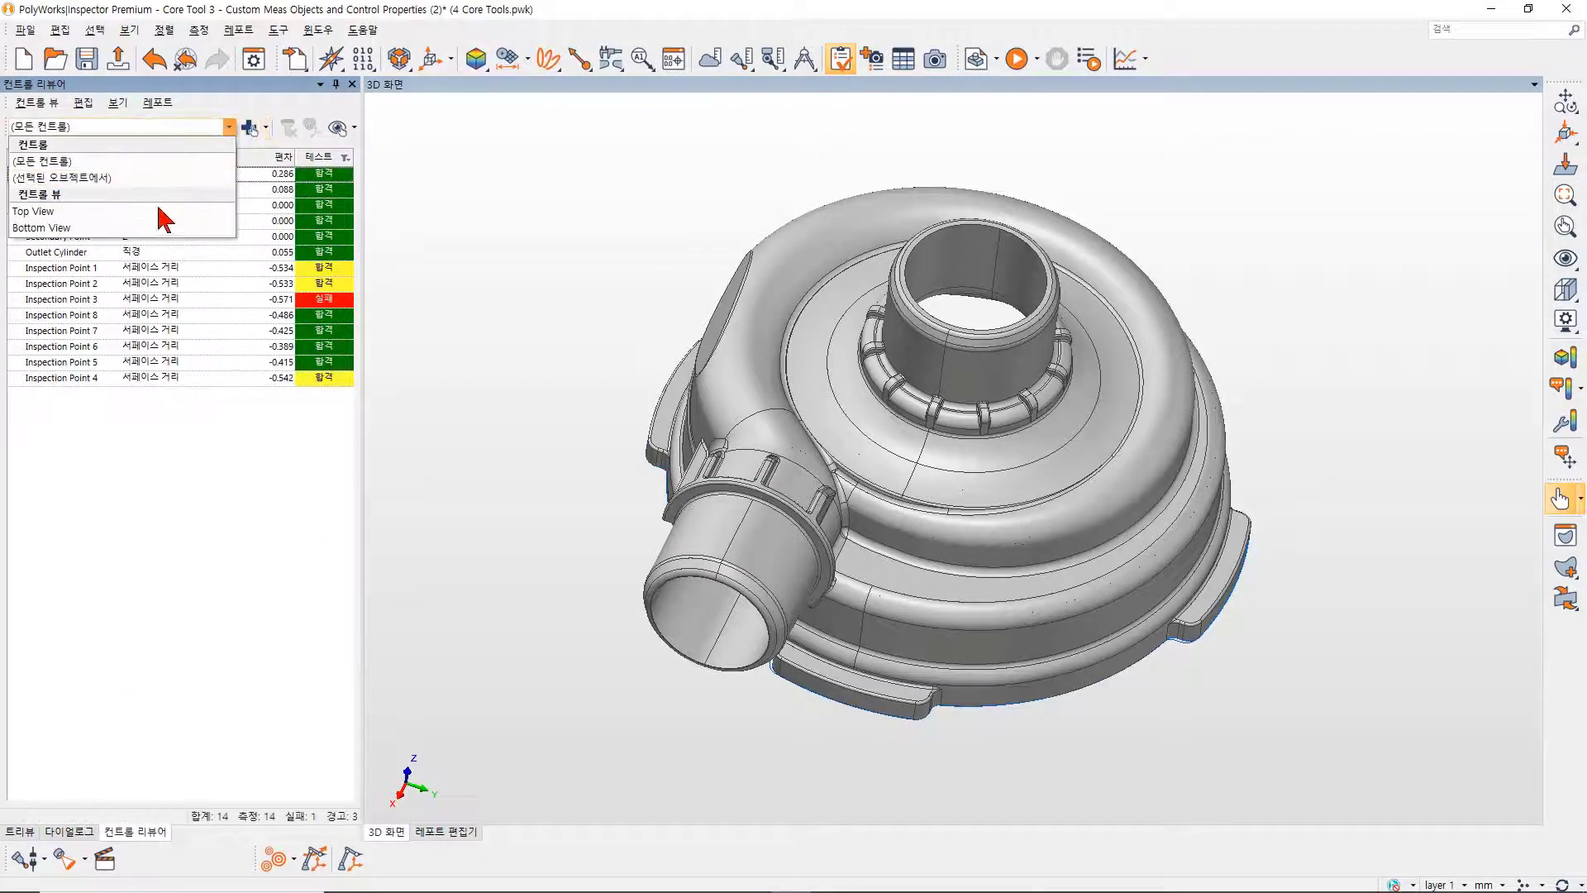
pyautogui.click(229, 127)
pyautogui.click(352, 85)
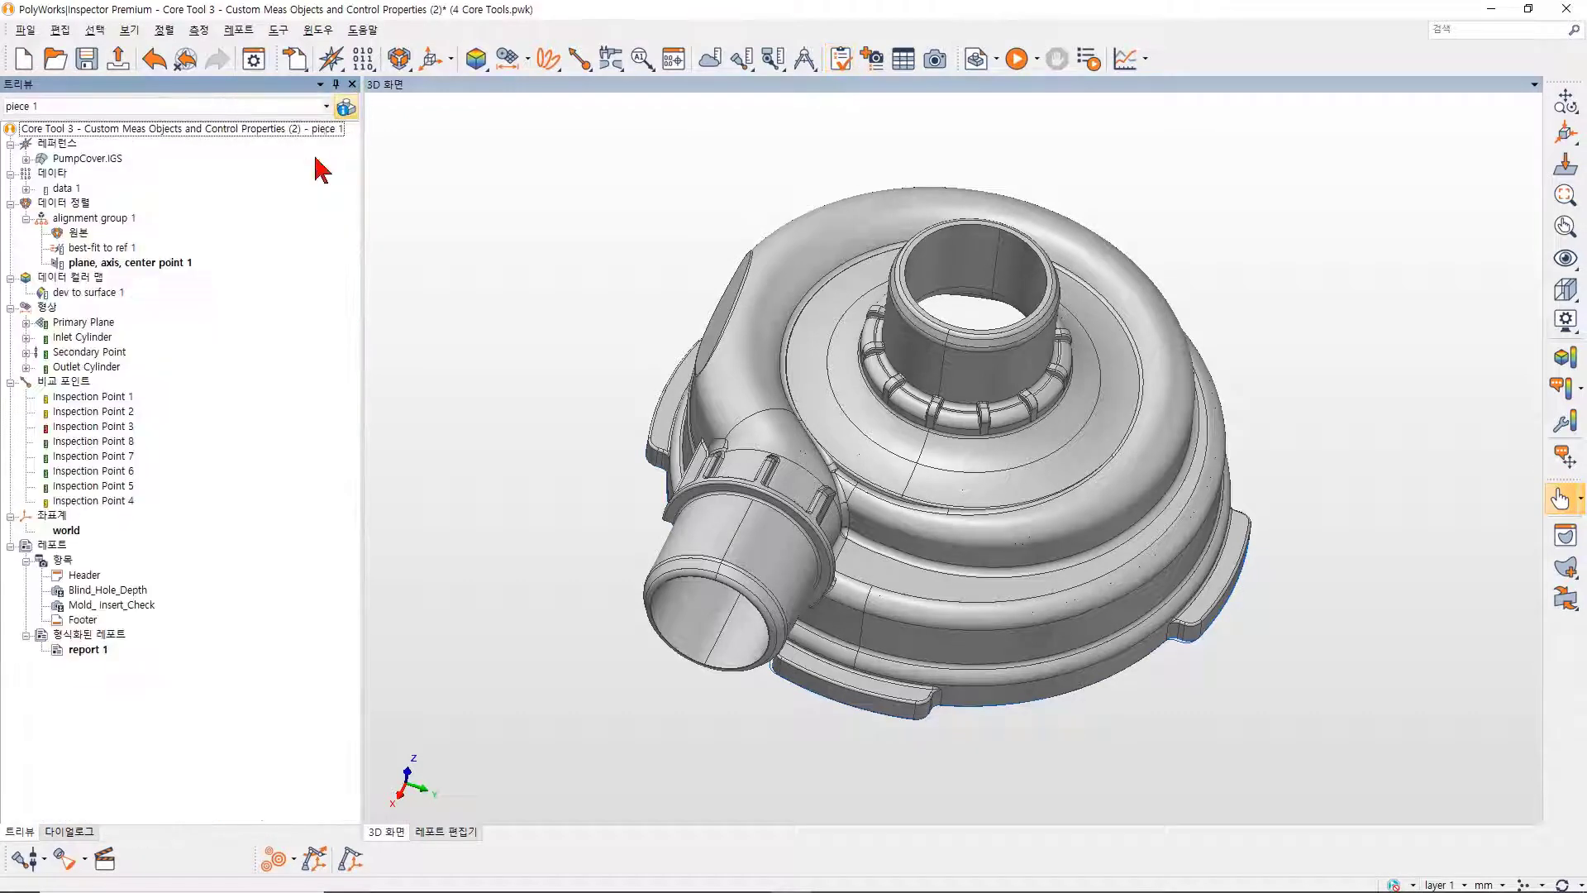
# View the Blind_Hole_Depth report photo to locate the blind hole on the part.
pyautogui.doubleClick(128, 592)
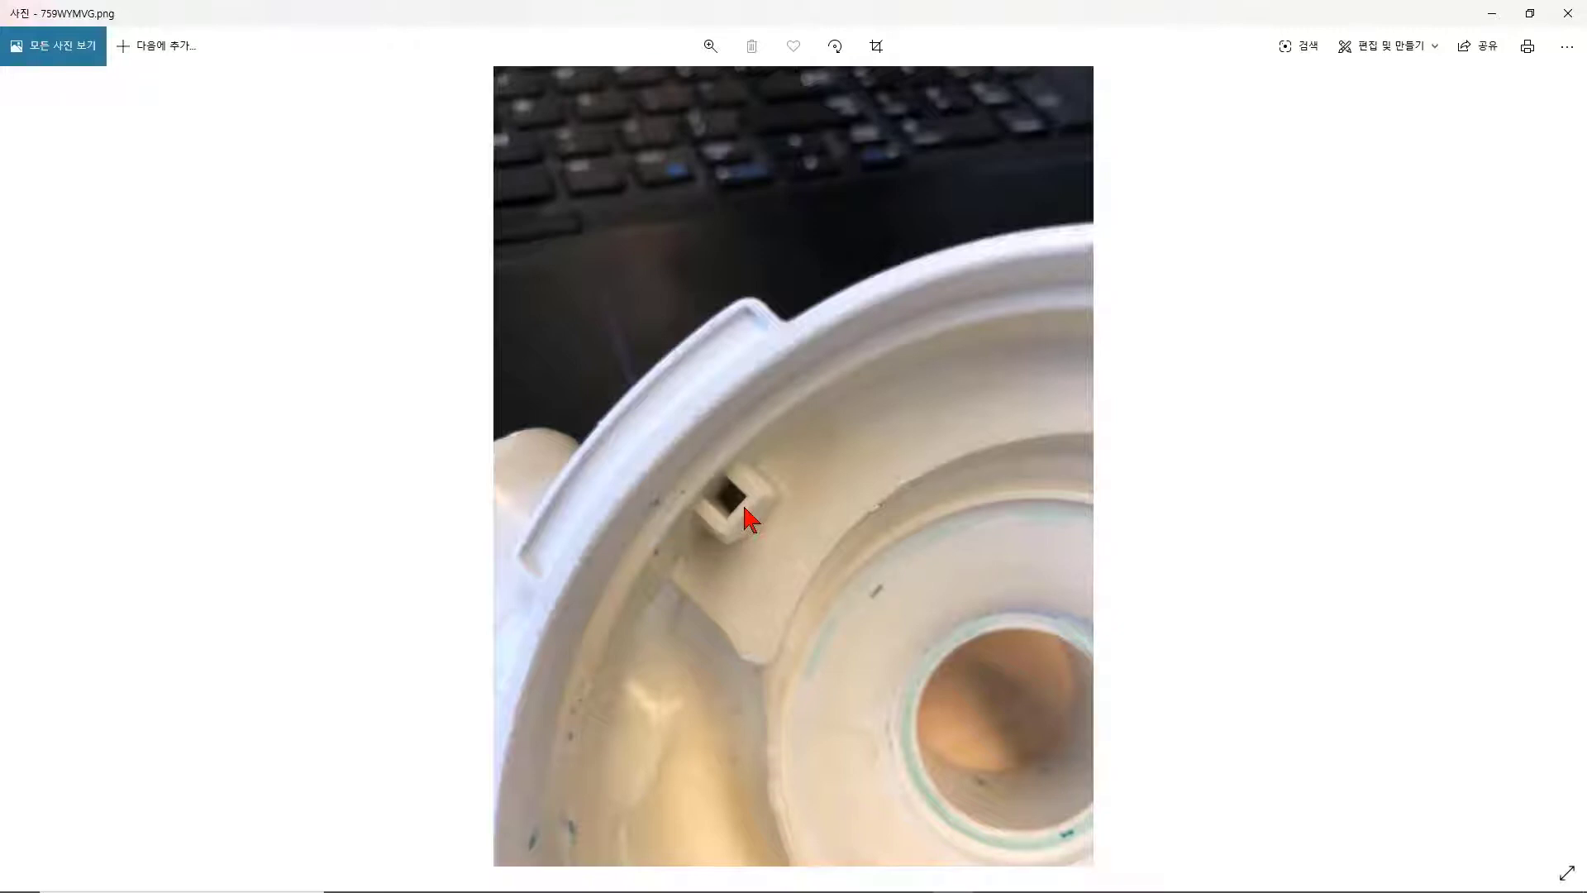
pyautogui.click(1568, 13)
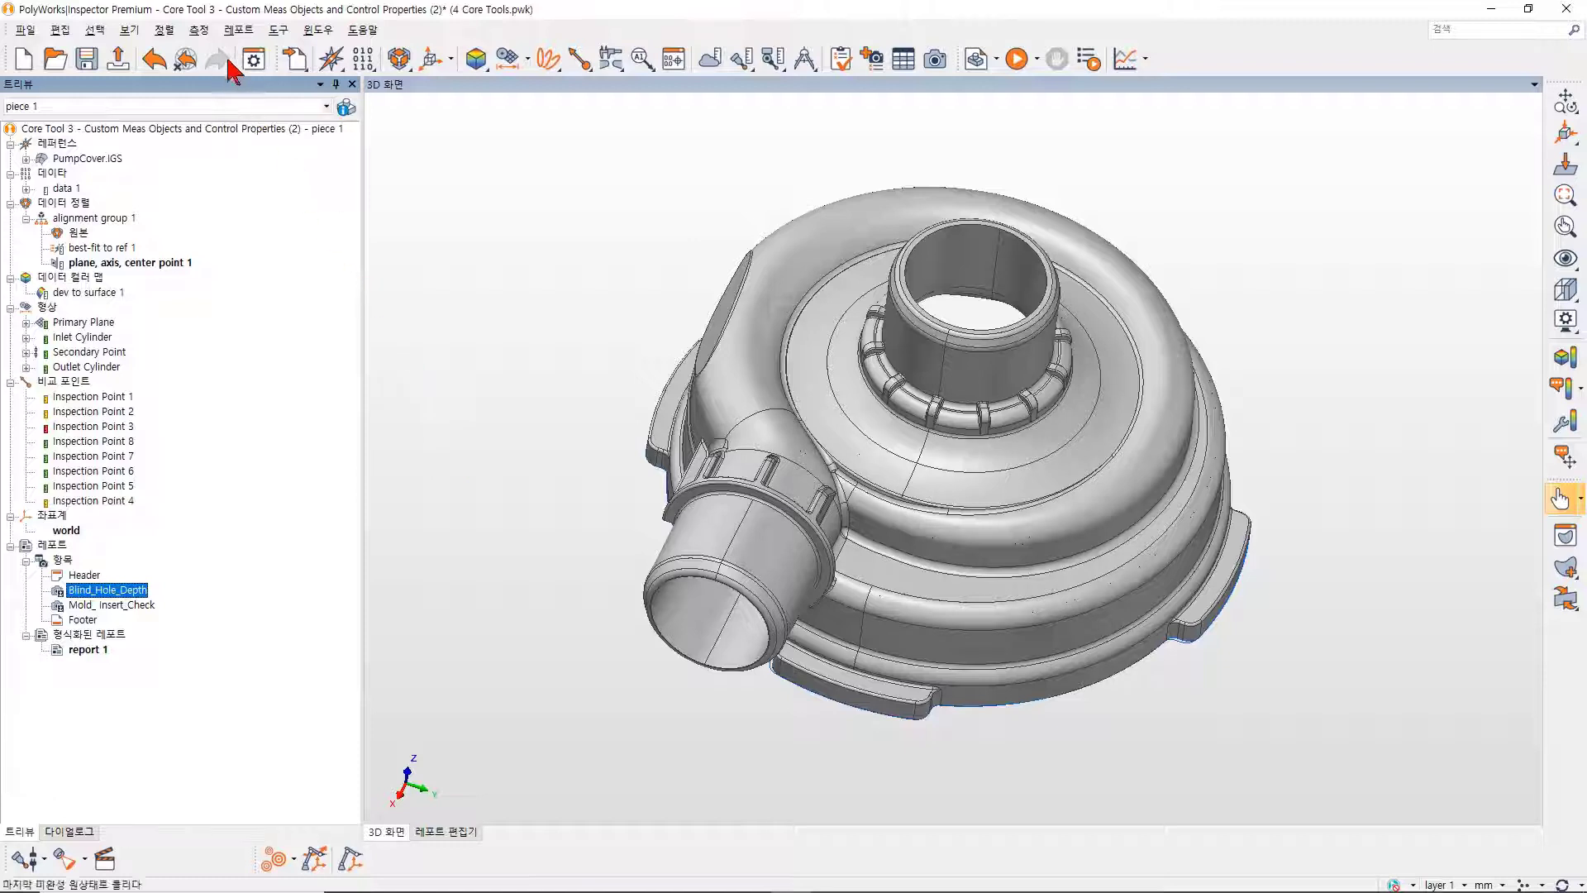
pyautogui.click(199, 29)
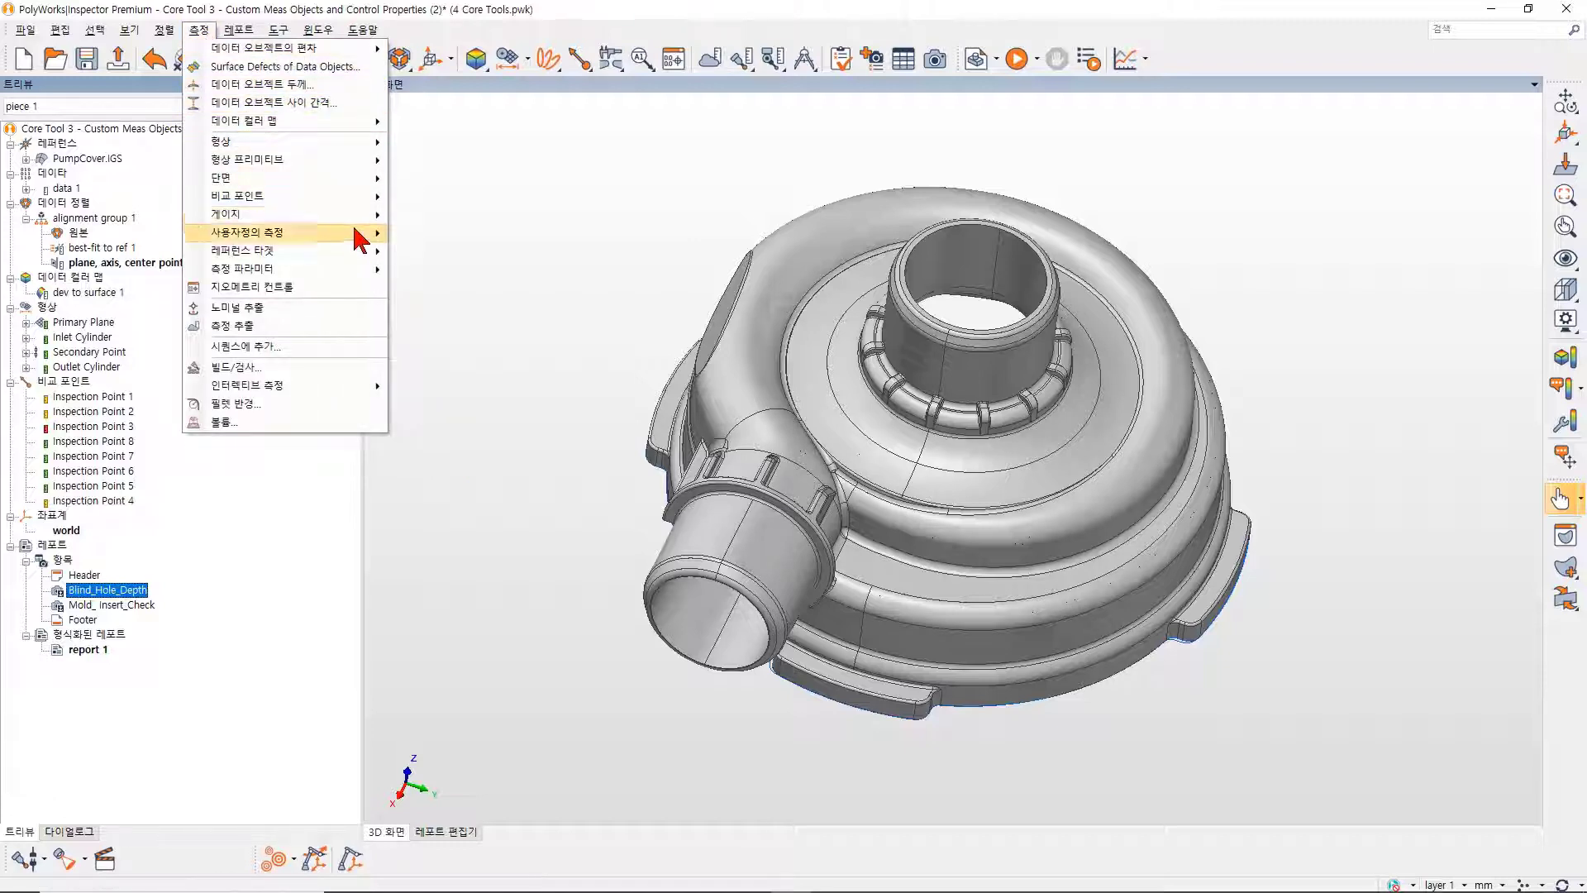
pyautogui.moveTo(368, 236)
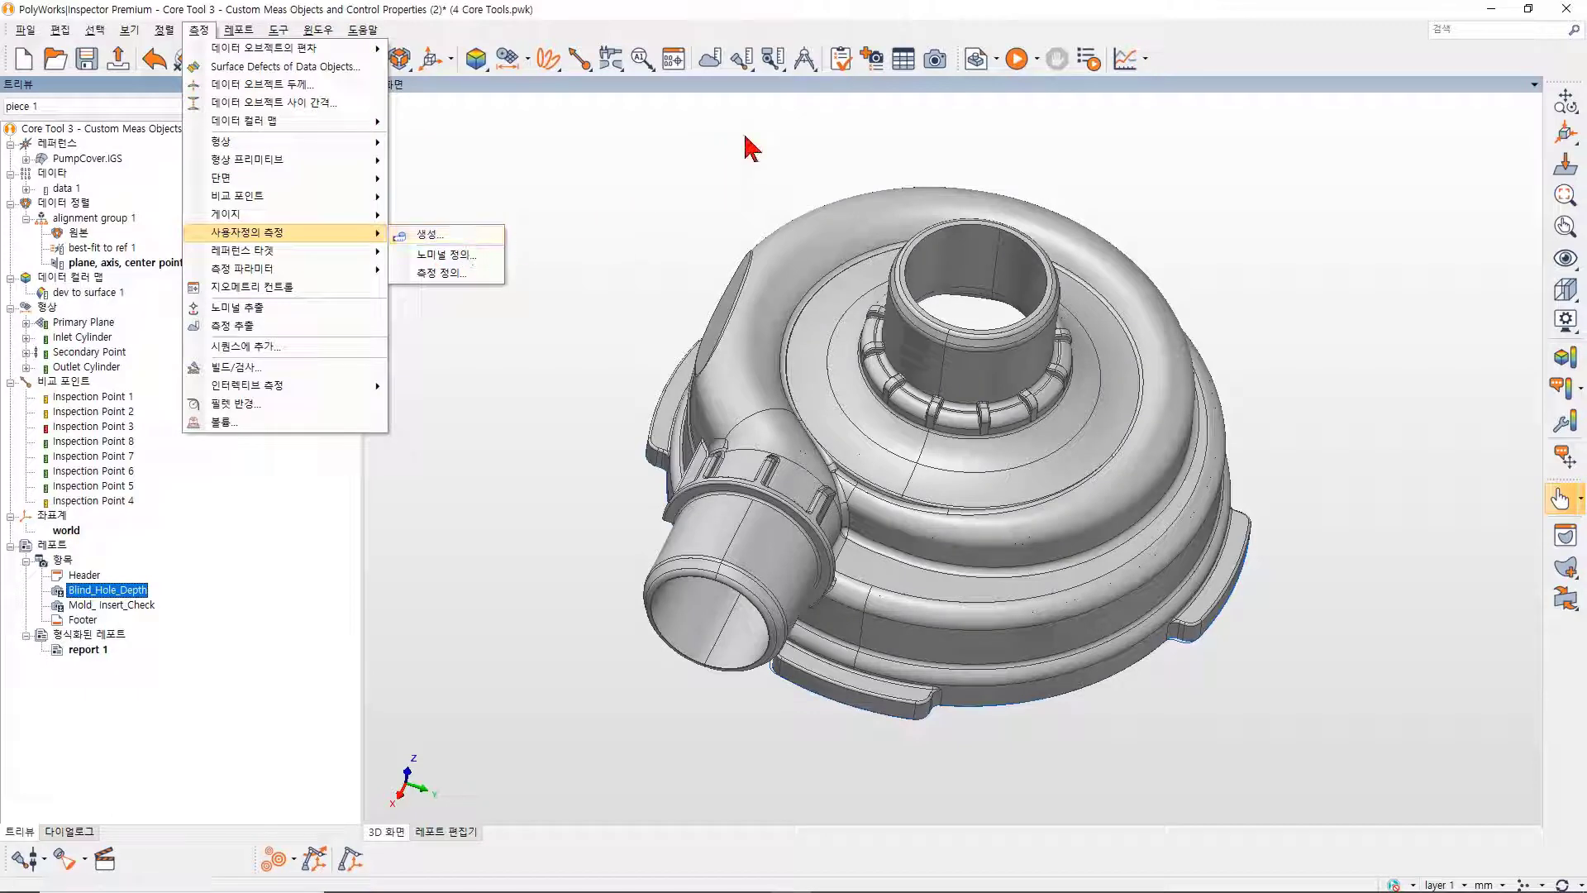
pyautogui.click(774, 121)
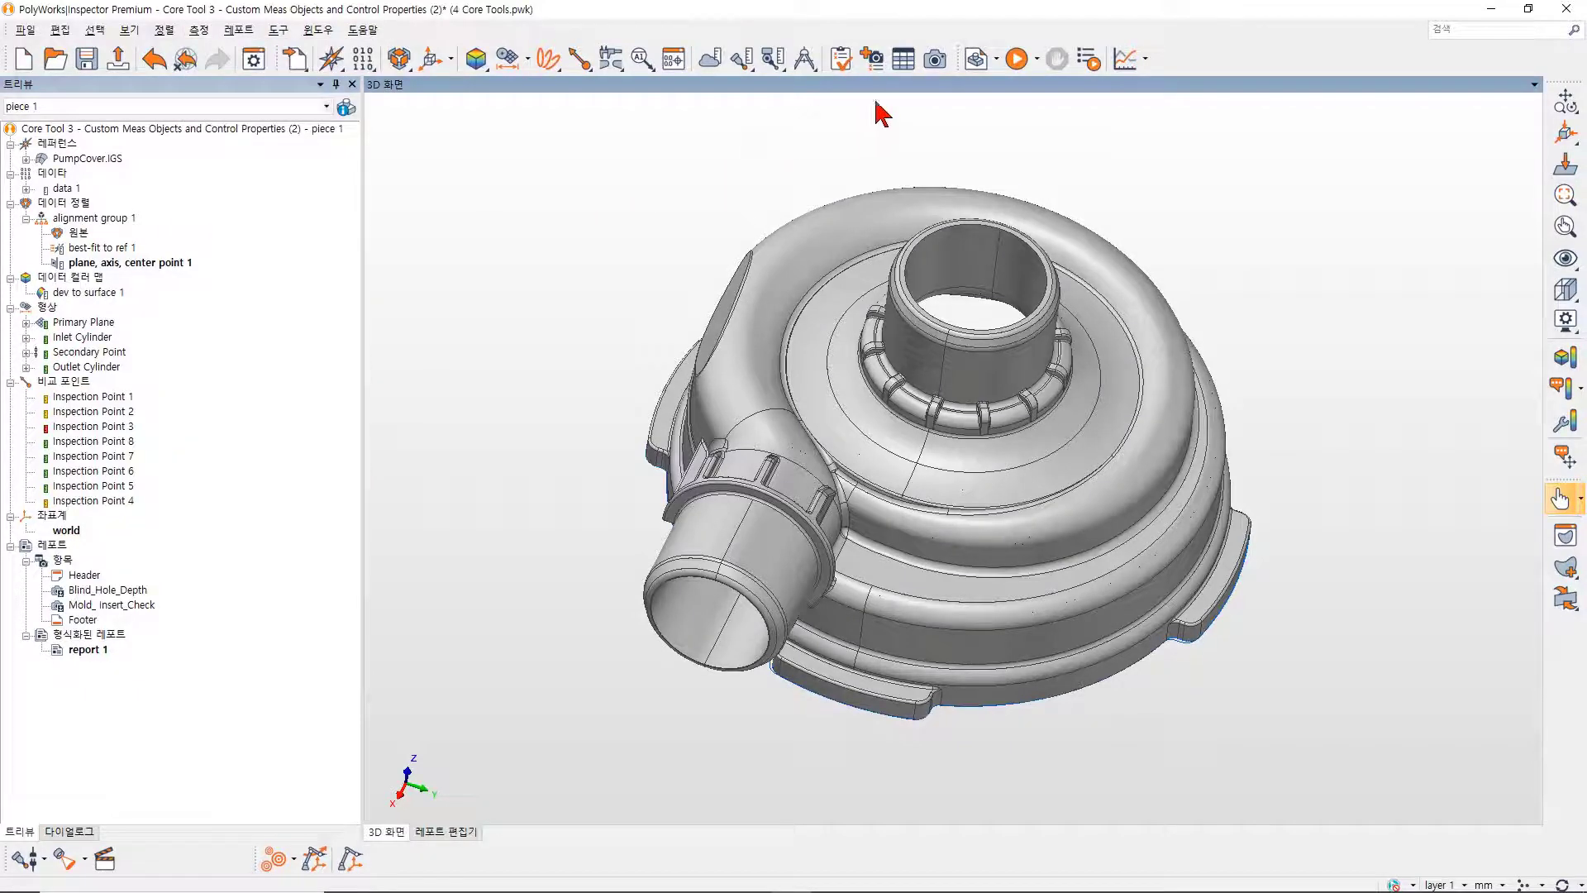
# Start creating a numeric custom measurement and name it 블라인드 홀 깊이.
pyautogui.click(806, 64)
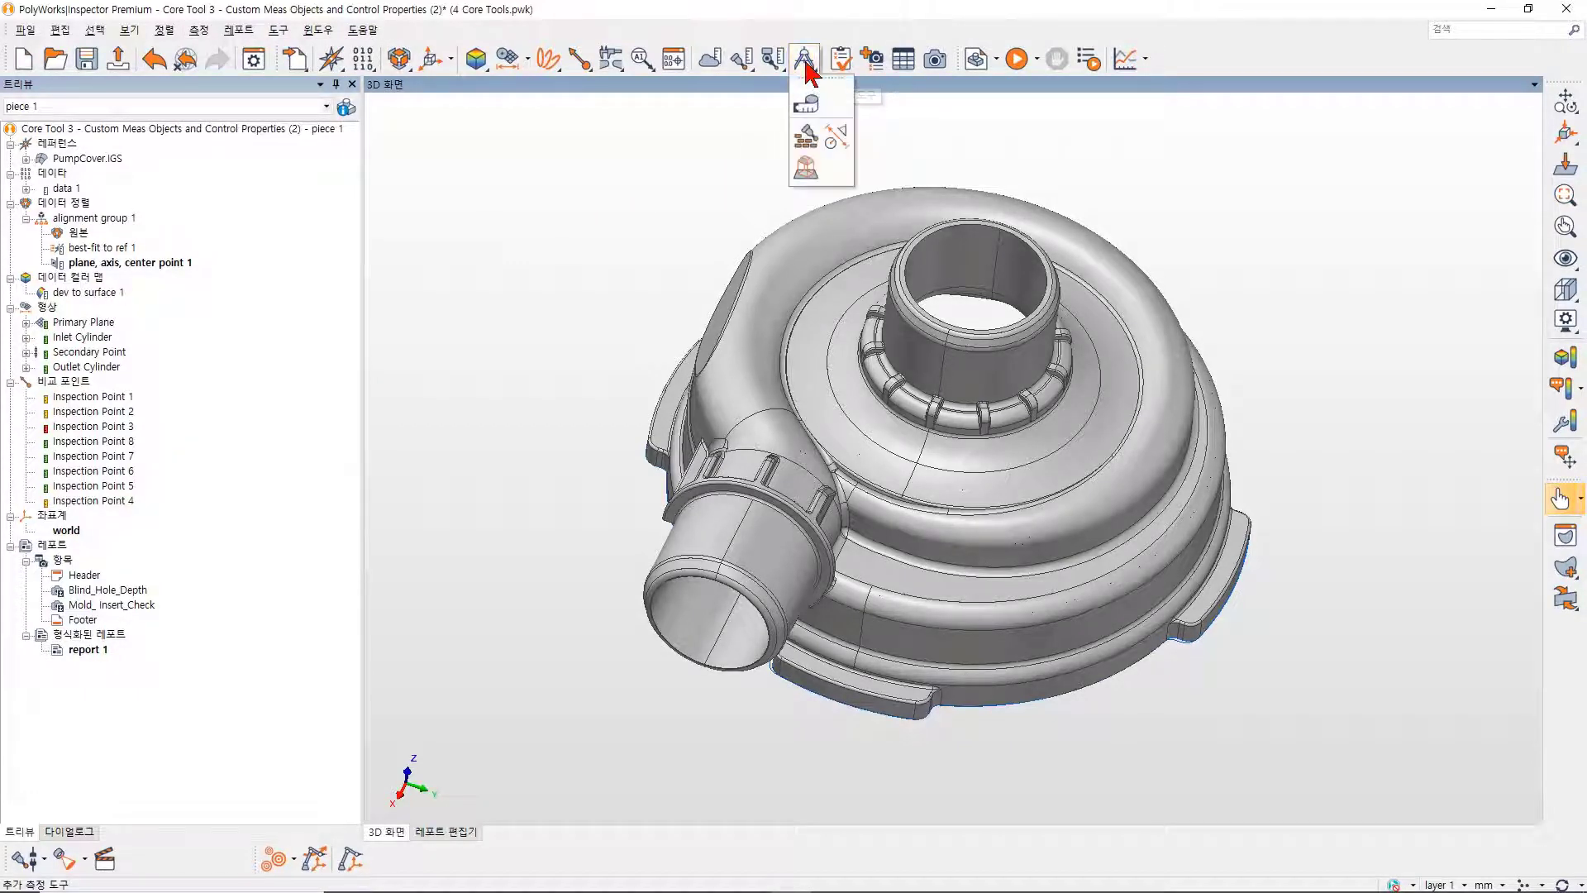
pyautogui.click(806, 107)
pyautogui.click(166, 156)
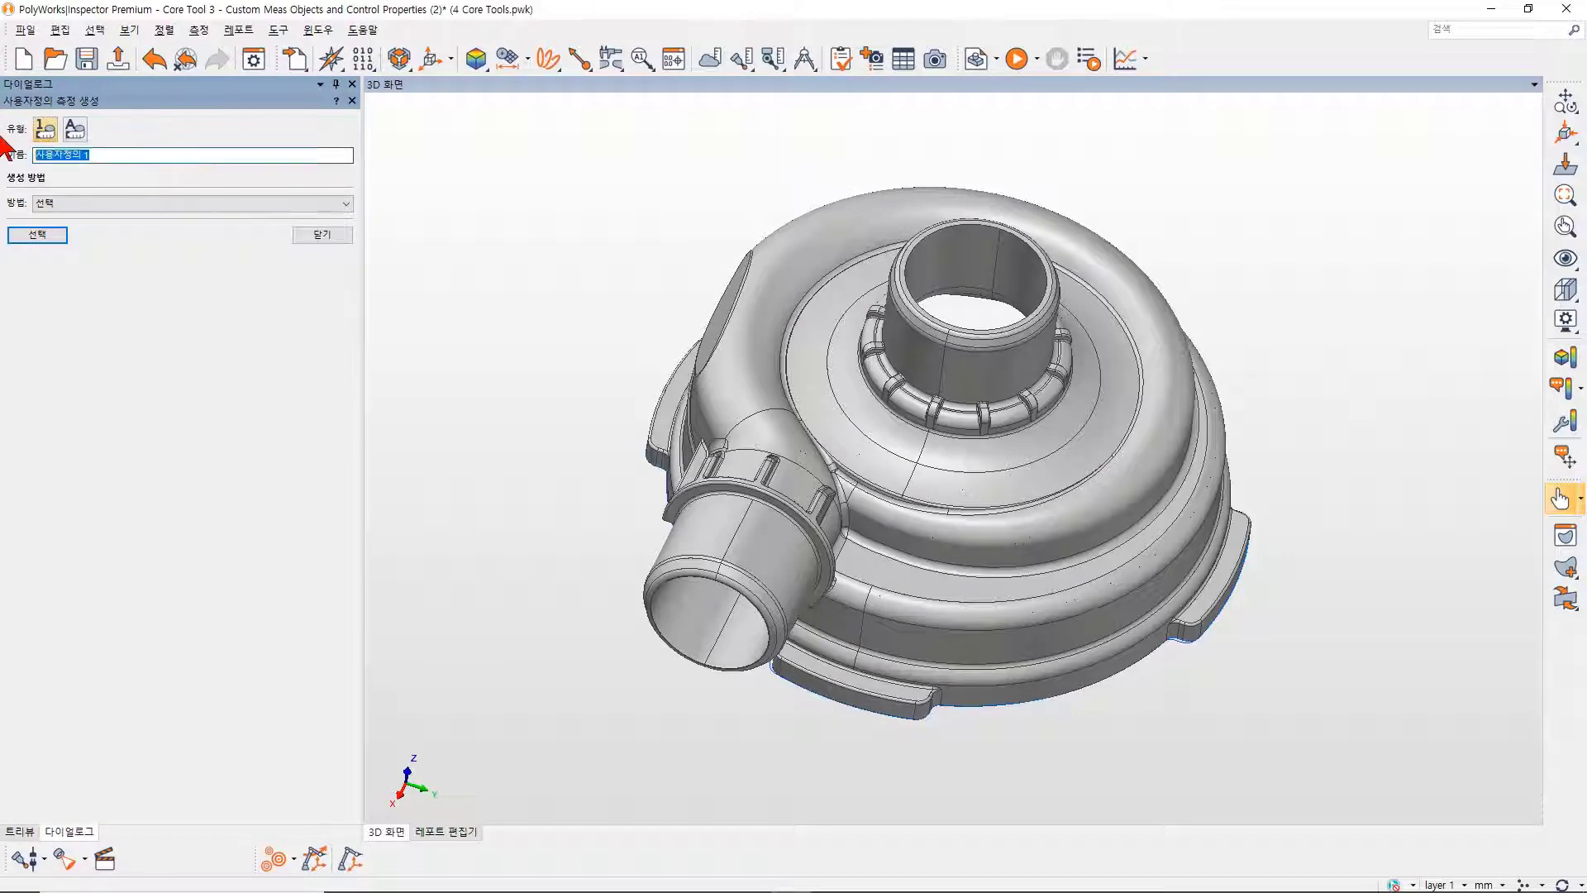
pyautogui.write('vyauswh')
pyautogui.press('BackSpace')
pyautogui.press('BackSpace')
pyautogui.press('BackSpace')
pyautogui.press('BackSpace')
pyautogui.press('BackSpace')
pyautogui.press('BackSpace')
pyautogui.press('BackSpace')
pyautogui.write('블리엠')
pyautogui.write('드 홀 깊이')
# Anchor the blind hole depth measurement on the small square boss inside the pump cover.
pyautogui.click(33, 237)
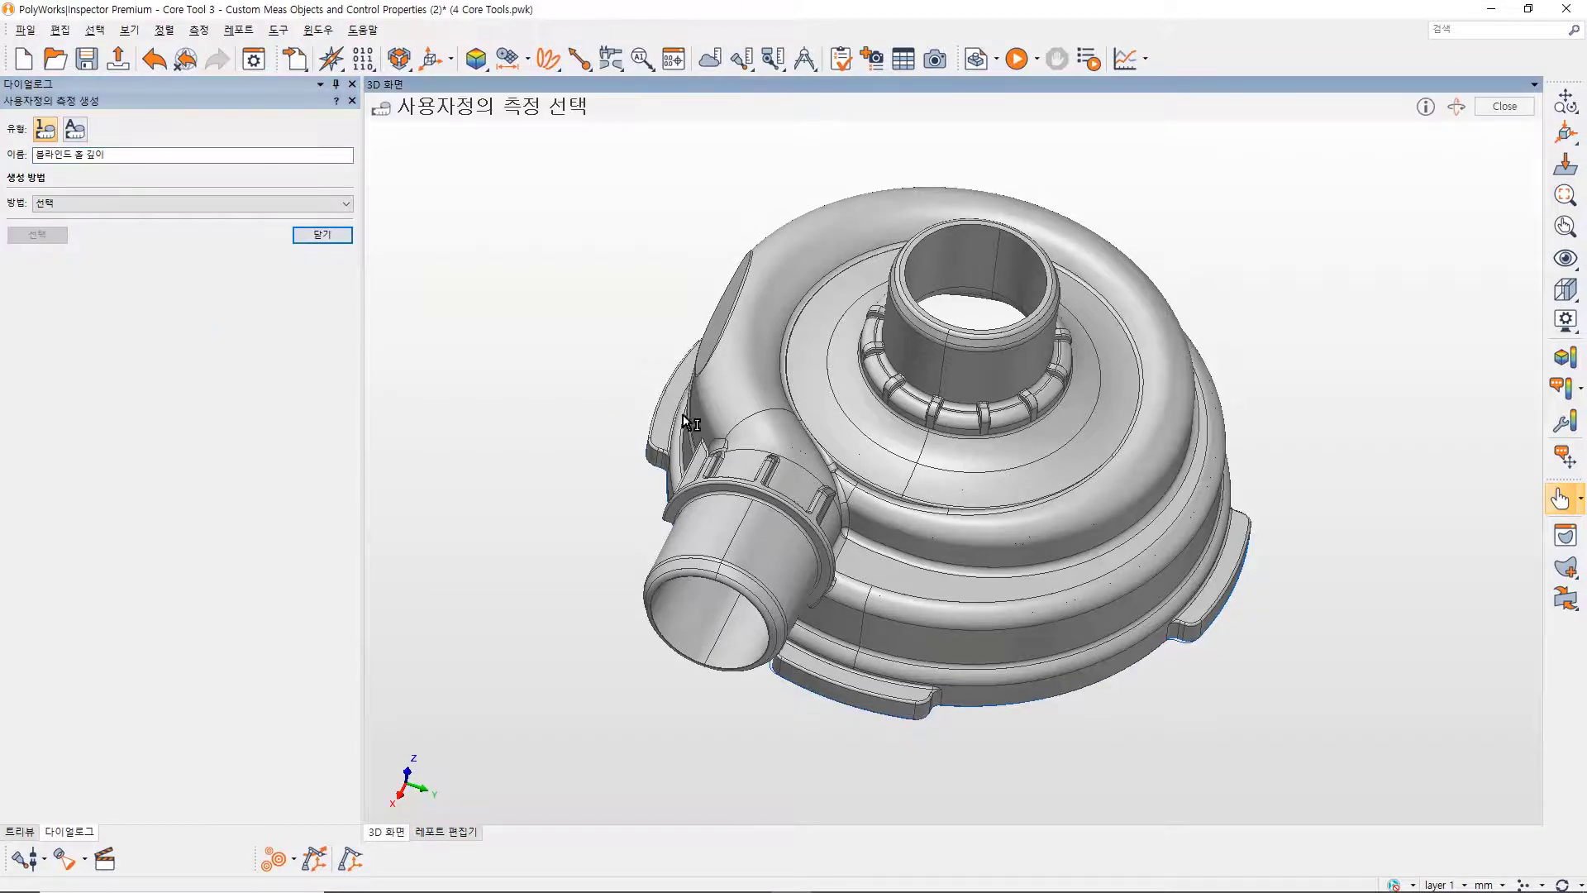
pyautogui.press('space')
pyautogui.moveTo(683, 415); pyautogui.dragTo(844, 276)
pyautogui.press('space')
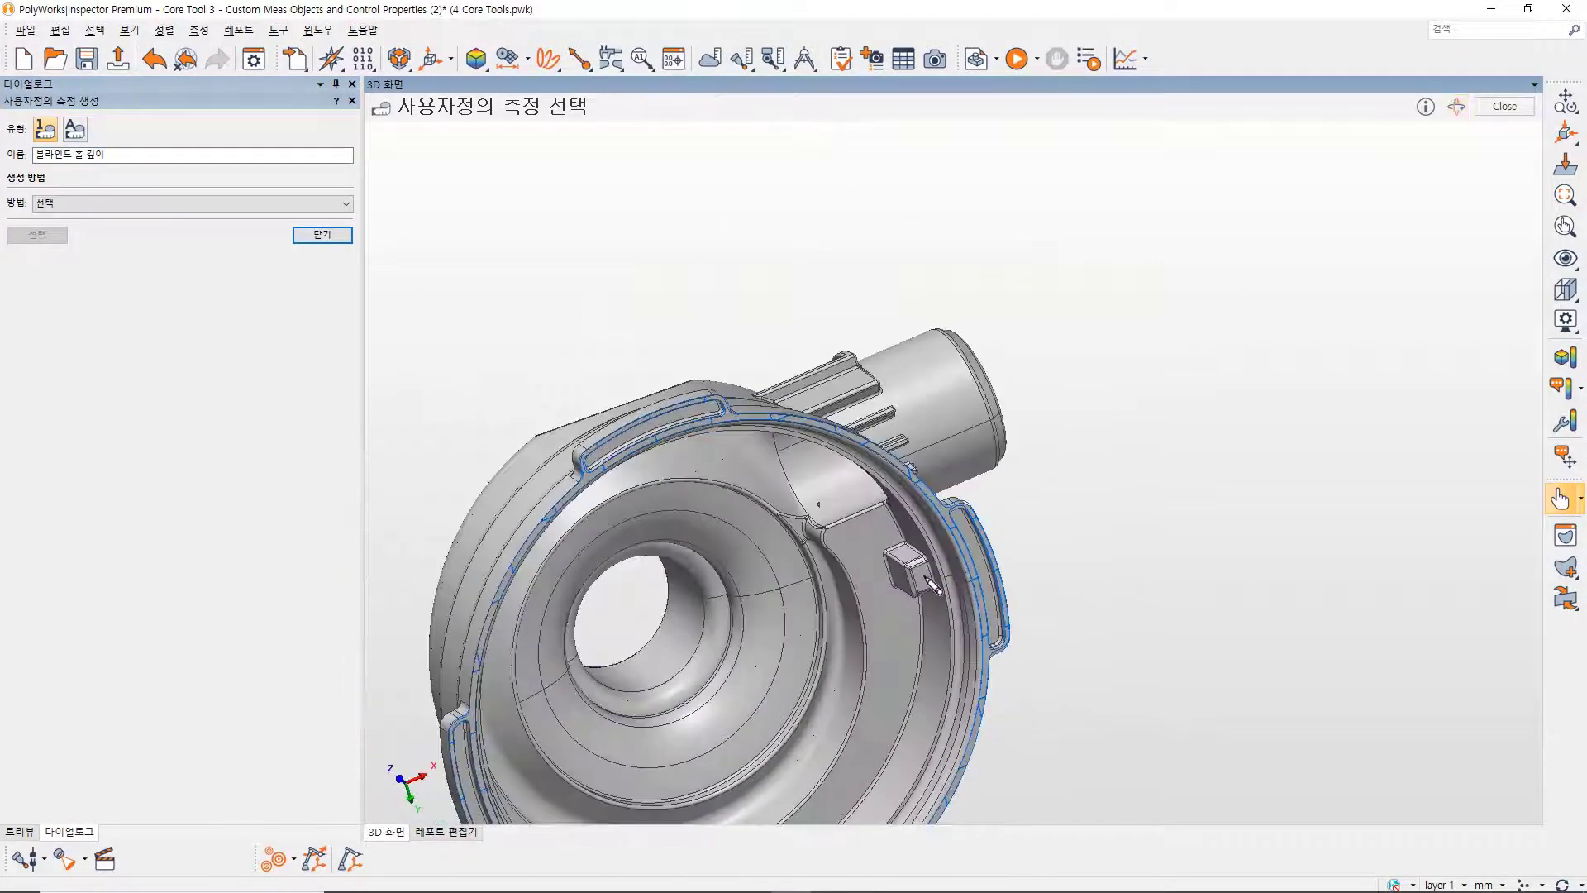
pyautogui.click(932, 583)
pyautogui.press('space')
pyautogui.click(400, 778)
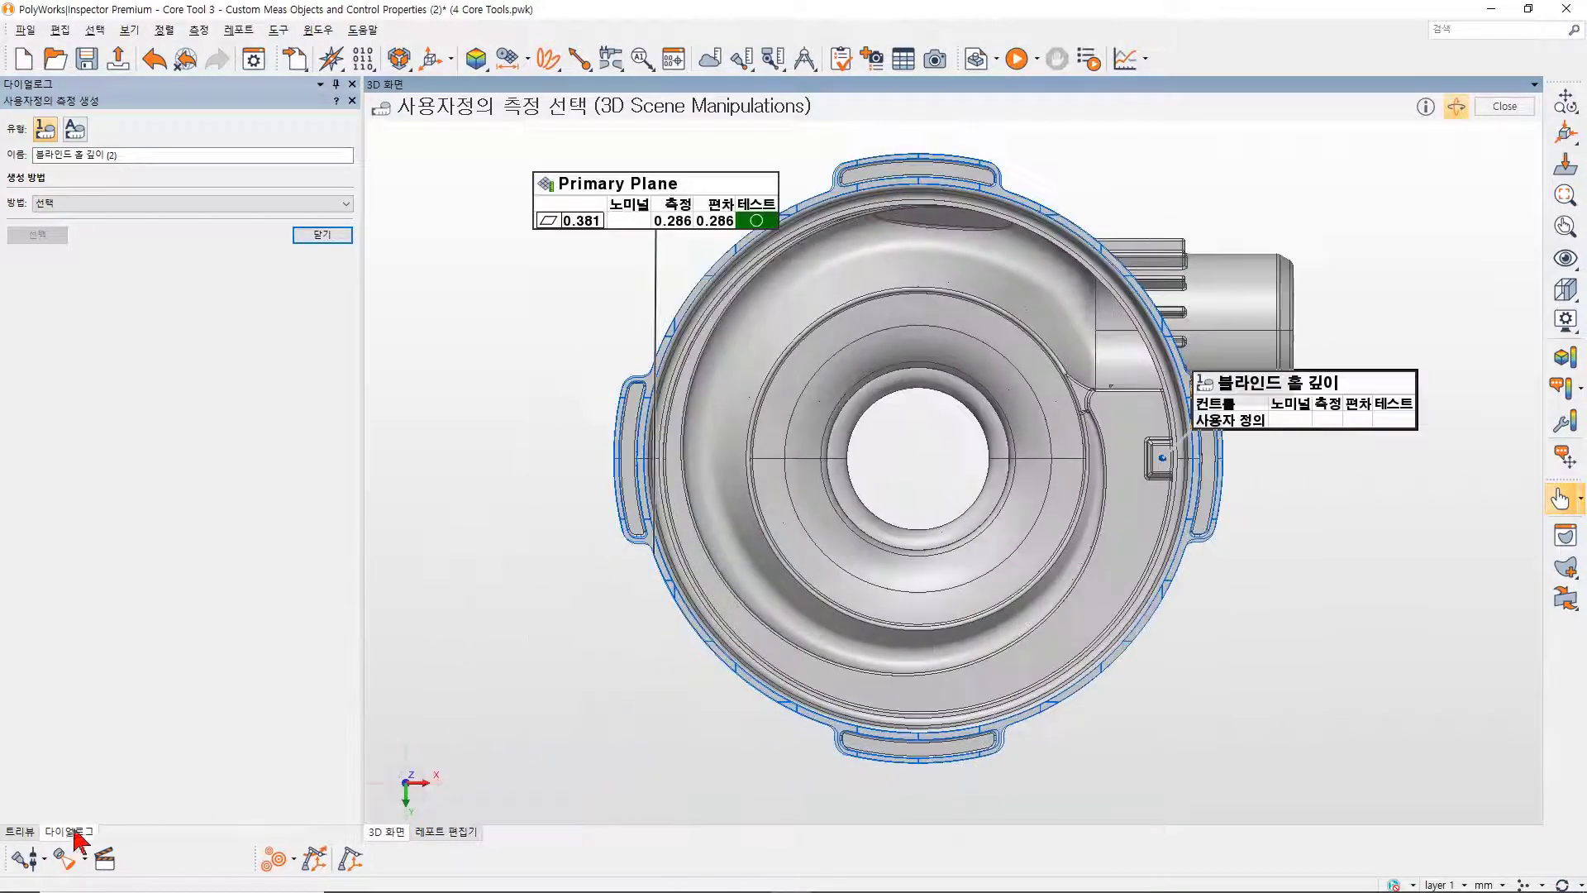
# Display the geometry controls of the blind hole depth measurement and set its nominal value to 11.
pyautogui.click(24, 833)
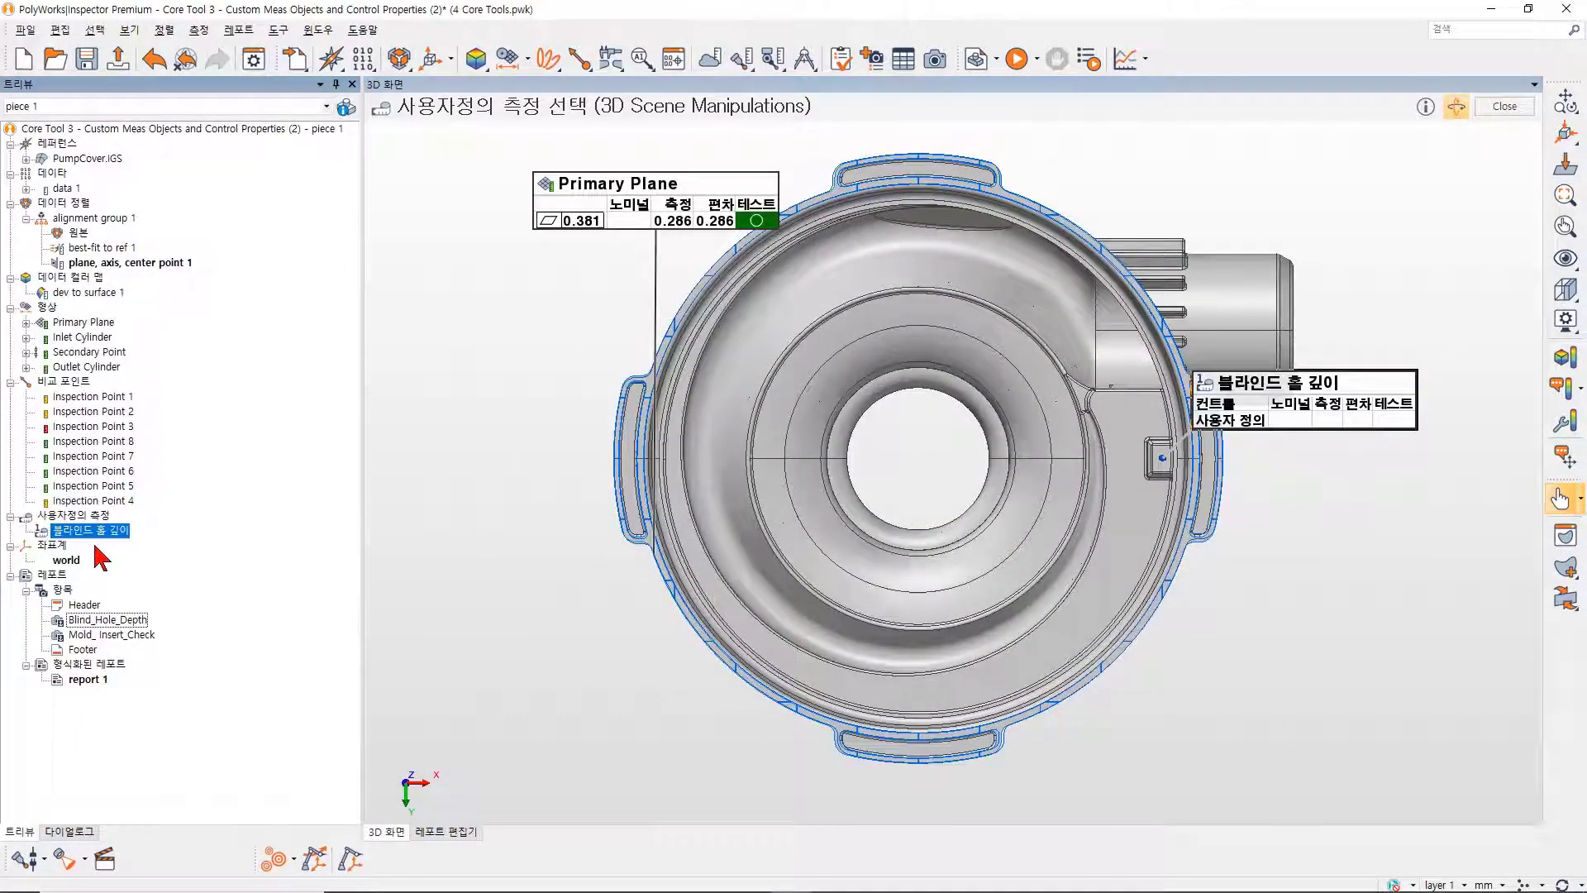
pyautogui.press('ctrl')
pyautogui.rightClick(121, 531)
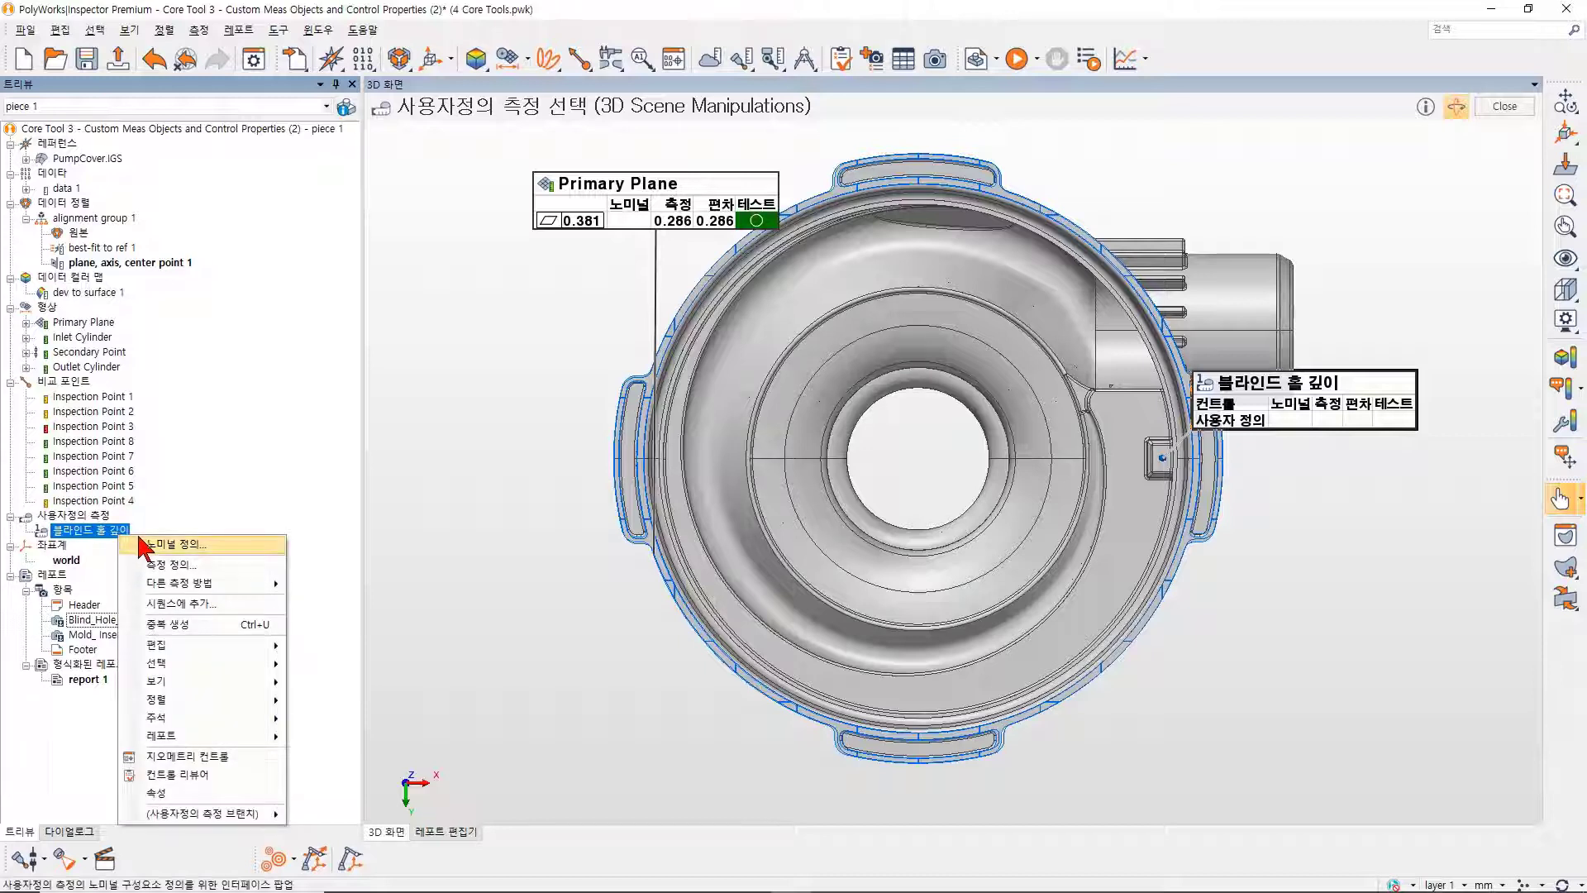
pyautogui.click(247, 759)
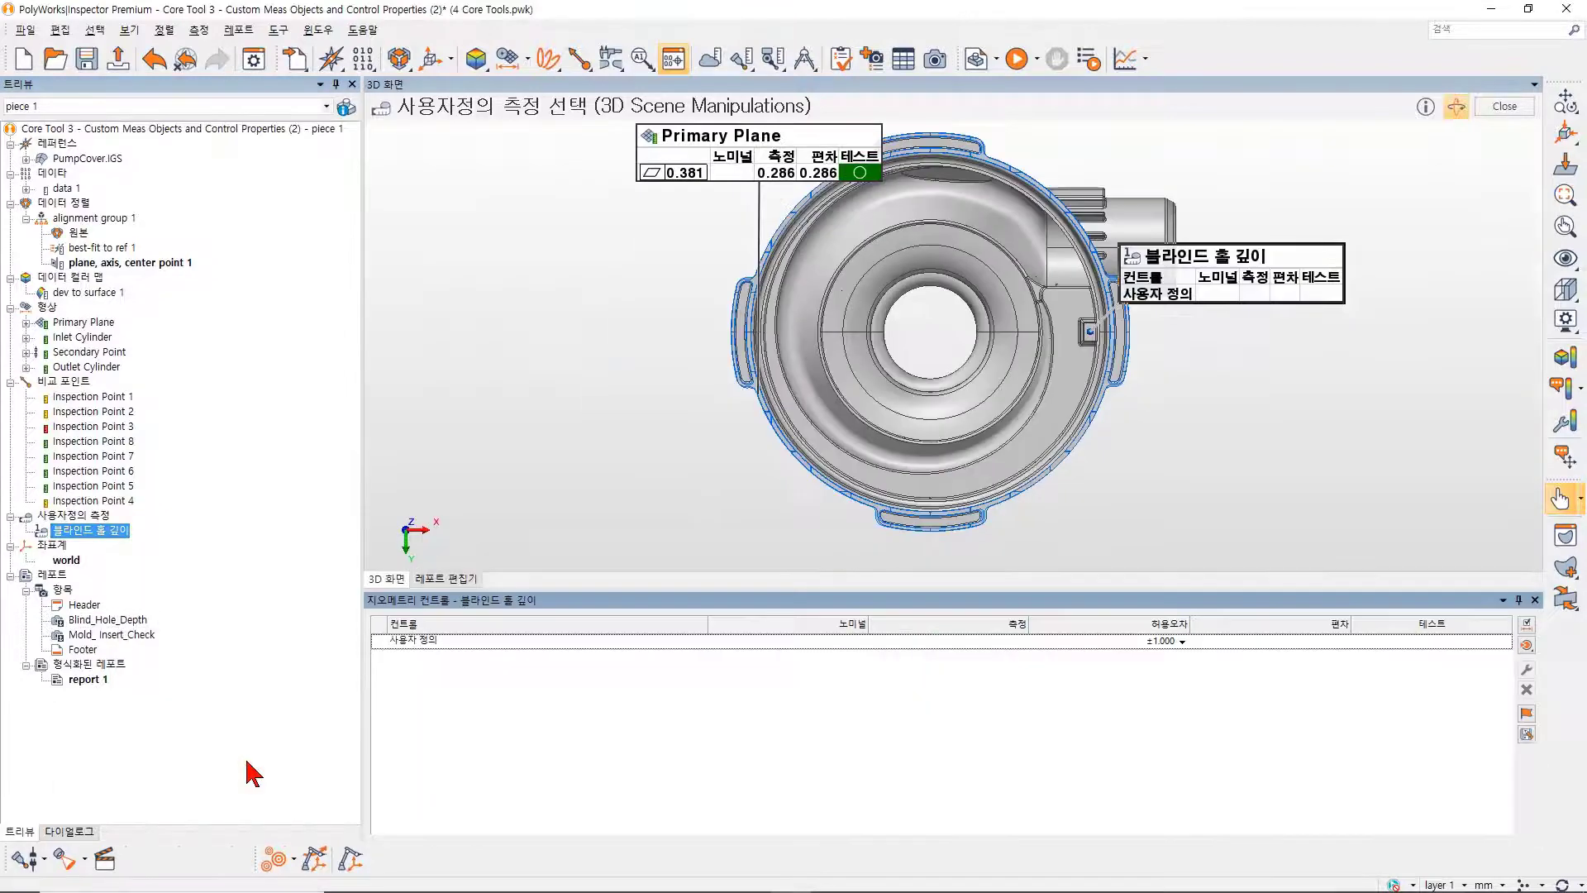
pyautogui.click(777, 641)
pyautogui.write('11')
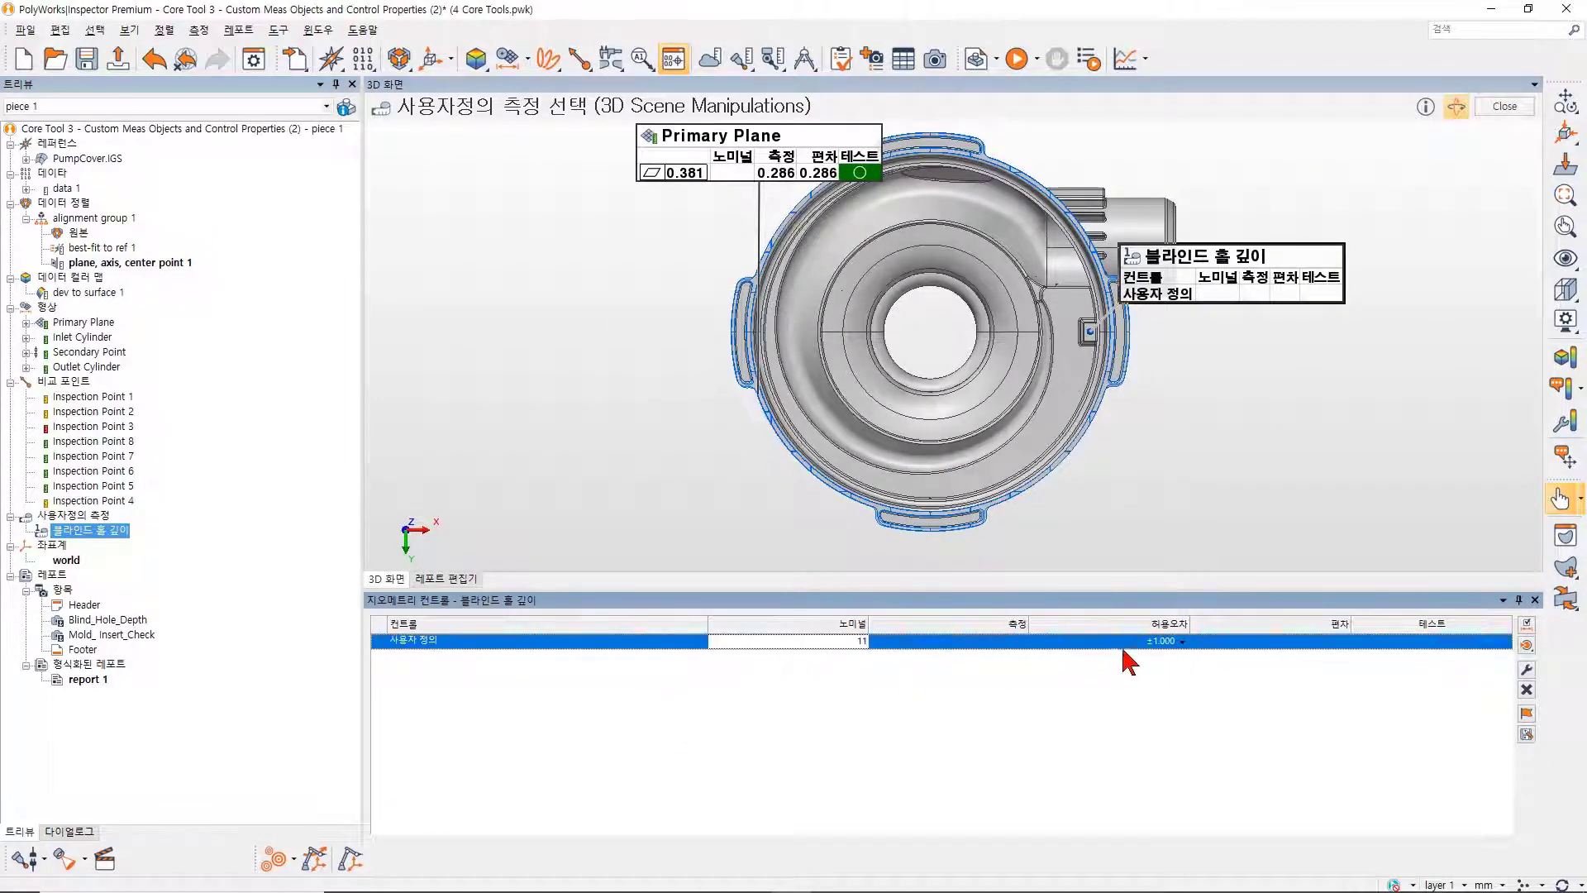
# Set the blind hole depth's upper tolerance and upper warning to 2, and its lower warning and lower tolerance to -0.
pyautogui.click(1178, 642)
pyautogui.click(1182, 642)
pyautogui.write('2')
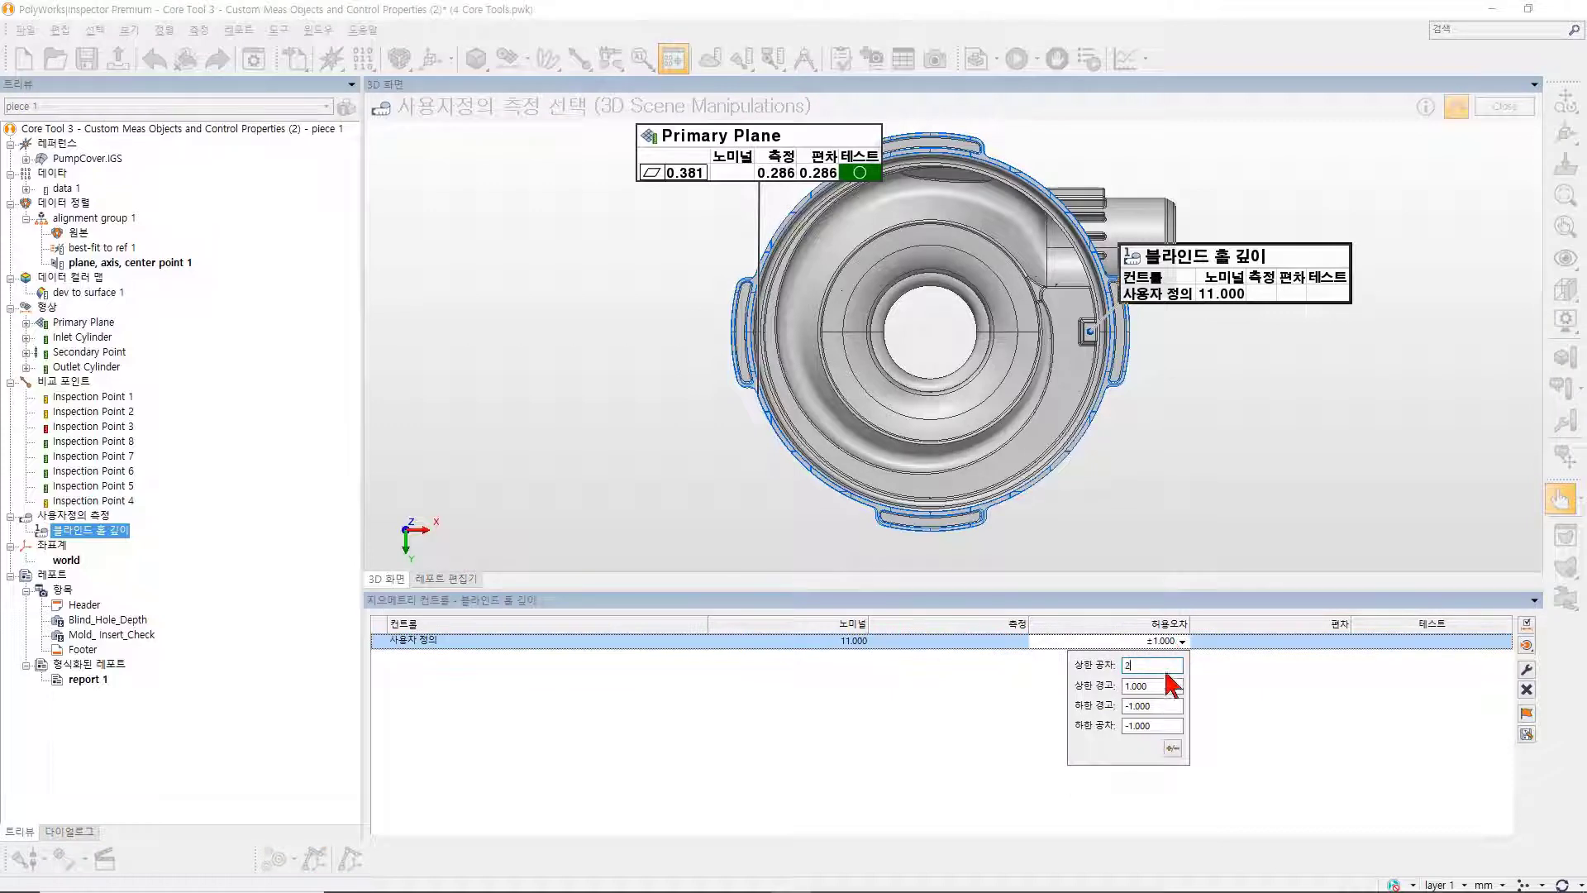
pyautogui.click(1172, 686)
pyautogui.write('2')
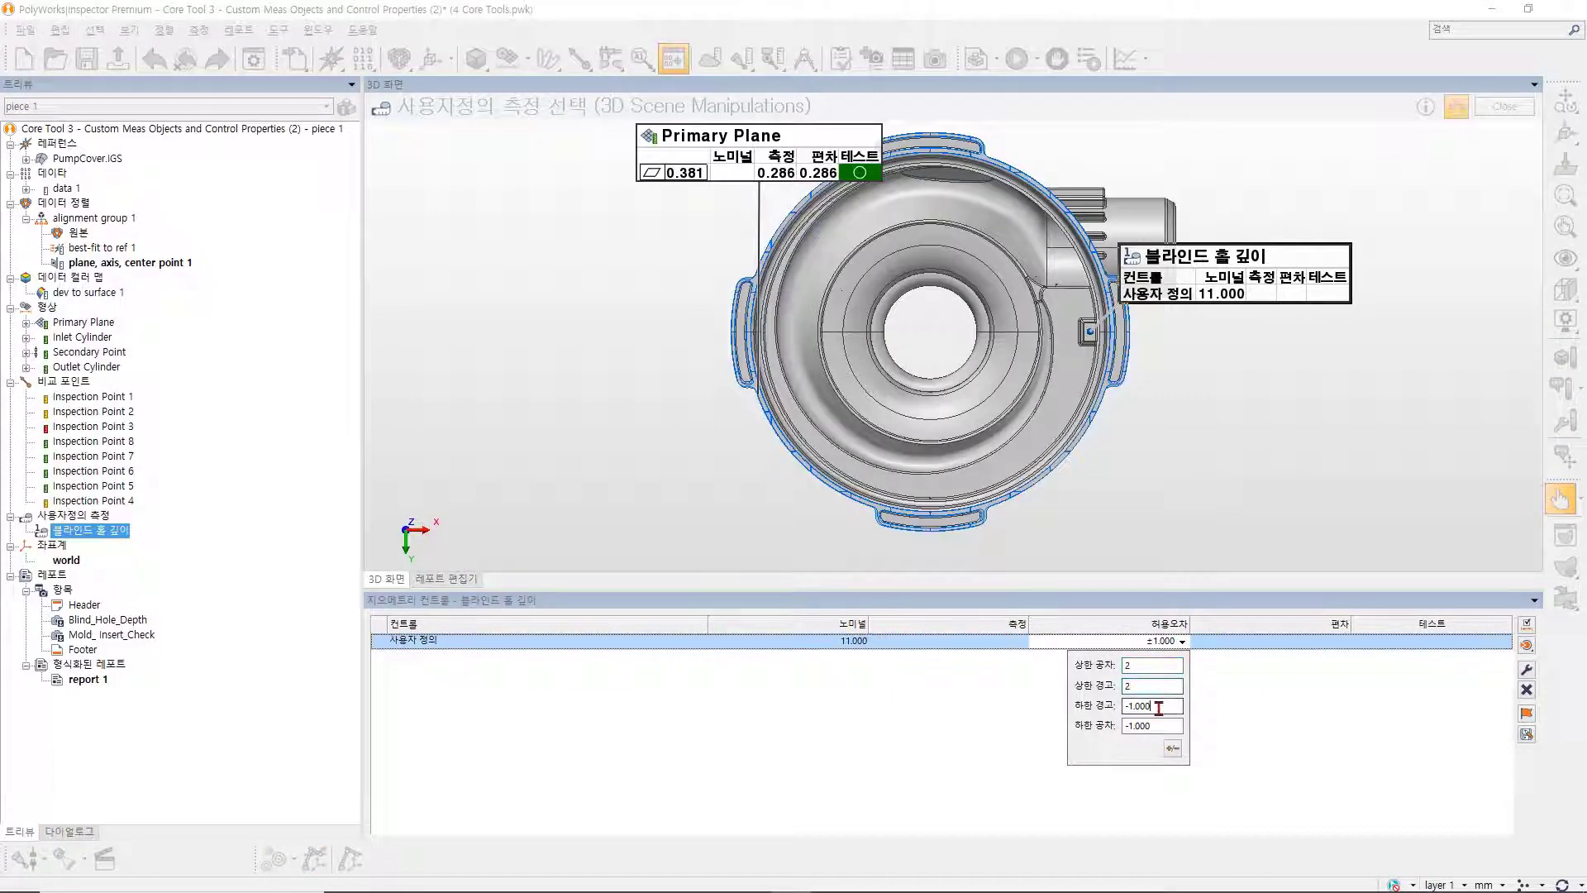
pyautogui.click(1159, 708)
pyautogui.write('-0')
pyautogui.click(1157, 726)
pyautogui.write('-0')
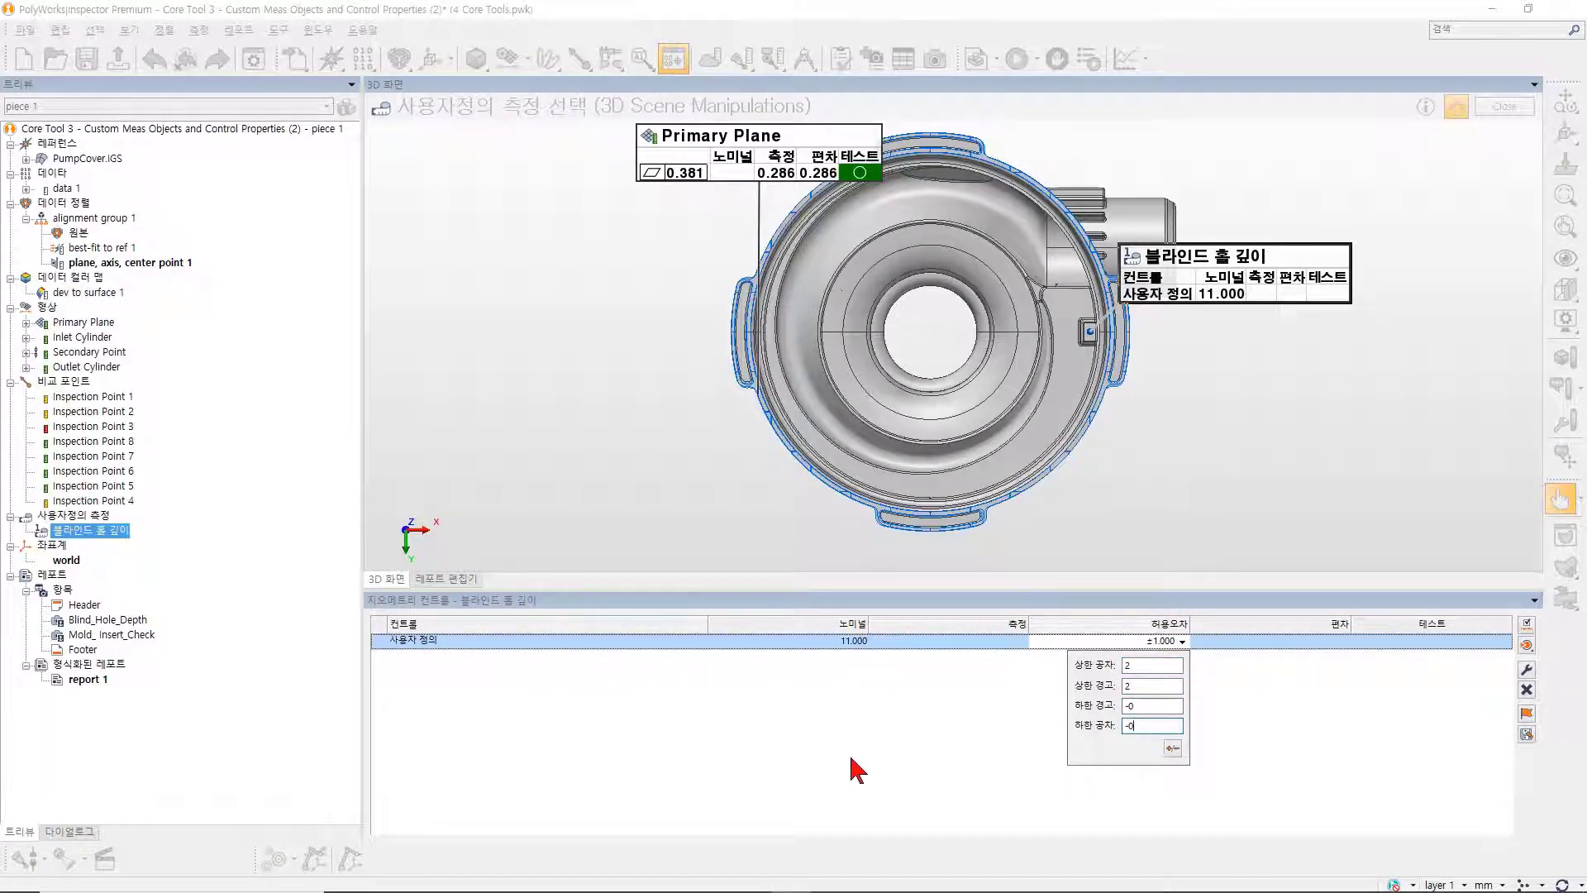
pyautogui.click(820, 752)
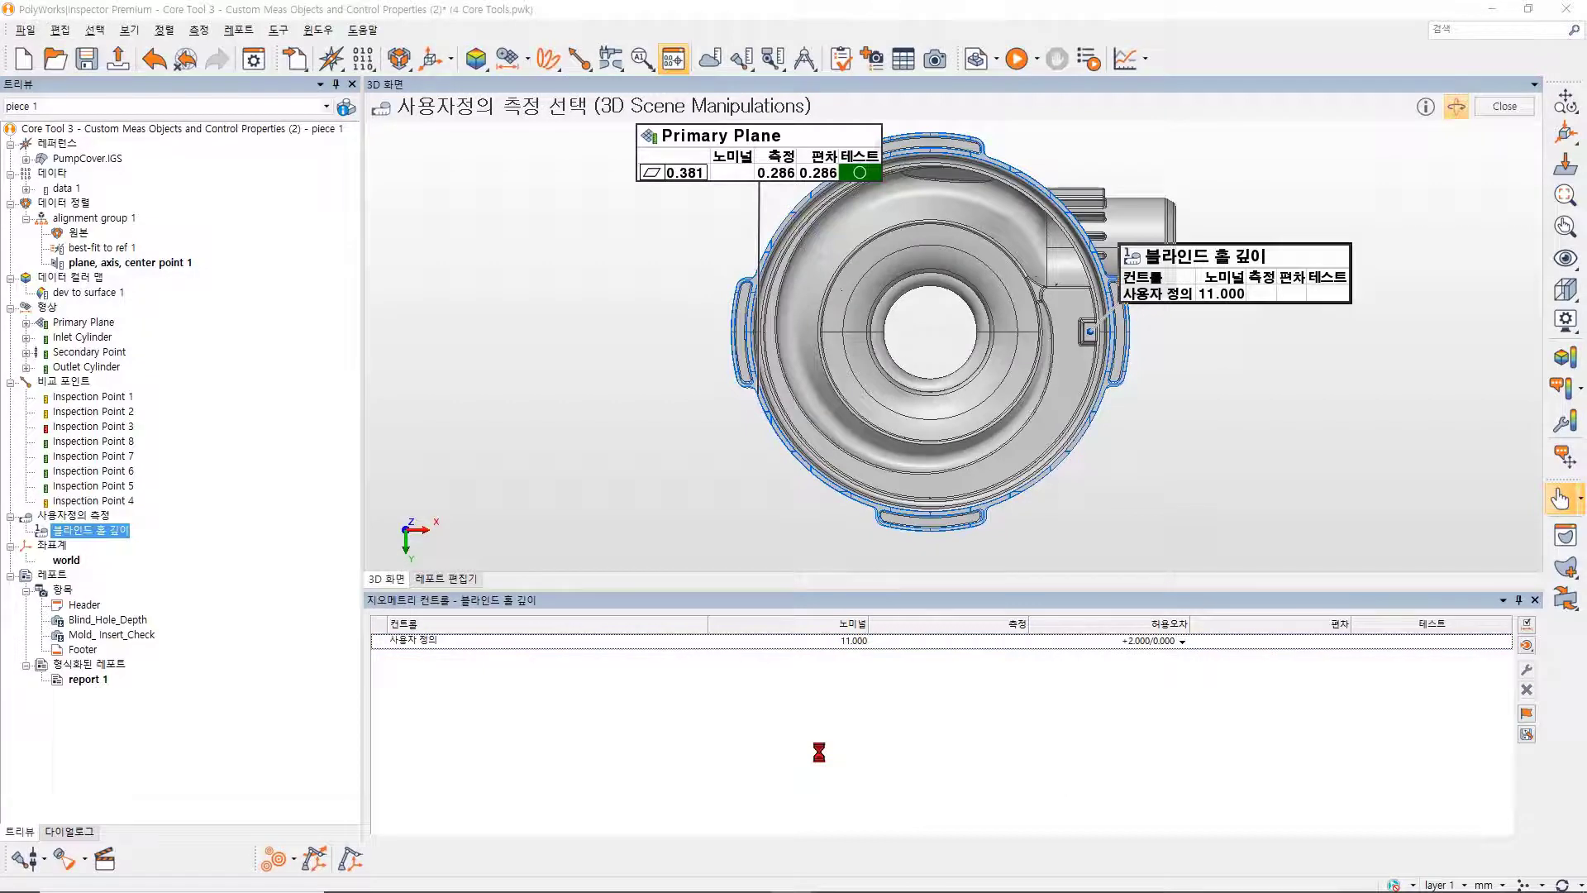
# Define the measured value of the blind hole depth as 11.3 and close the measurement dialogs.
pyautogui.rightClick(107, 529)
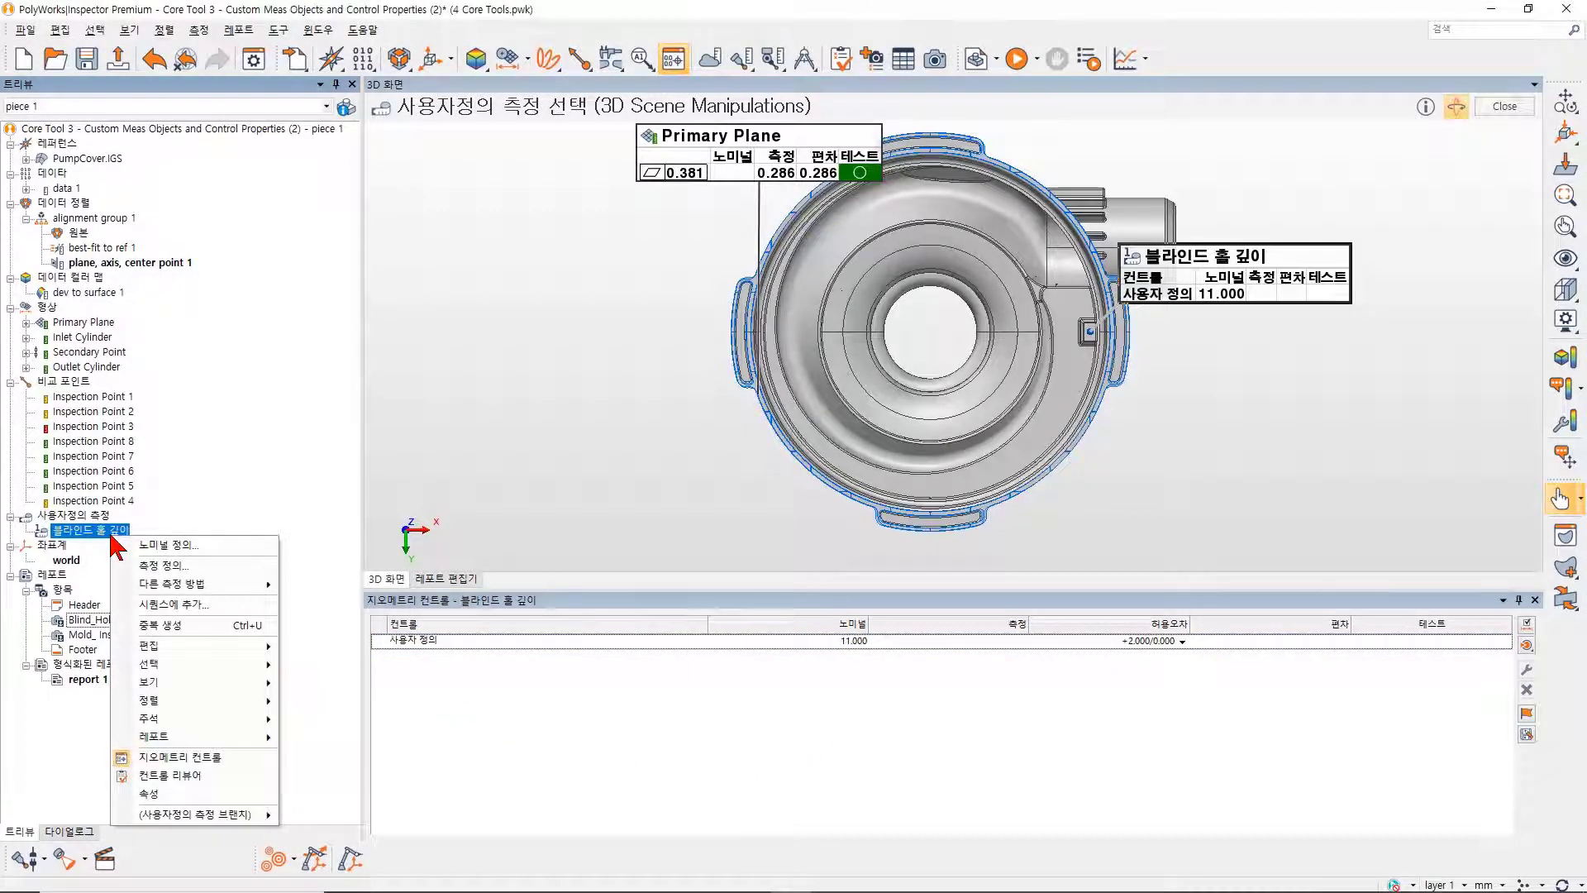
pyautogui.click(201, 571)
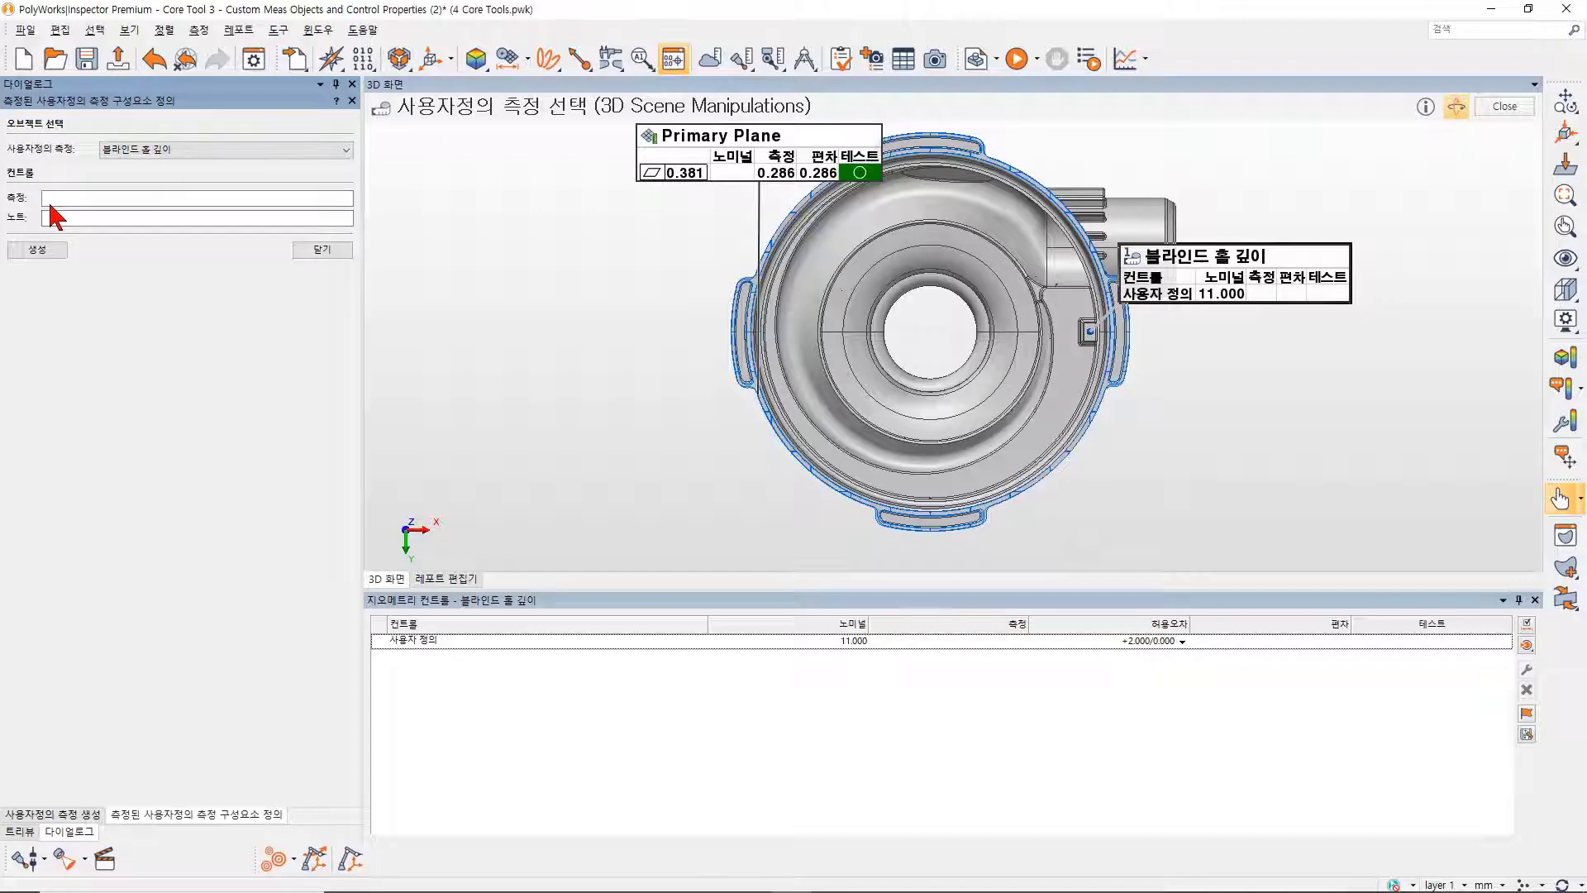
pyautogui.click(51, 200)
pyautogui.write('11')
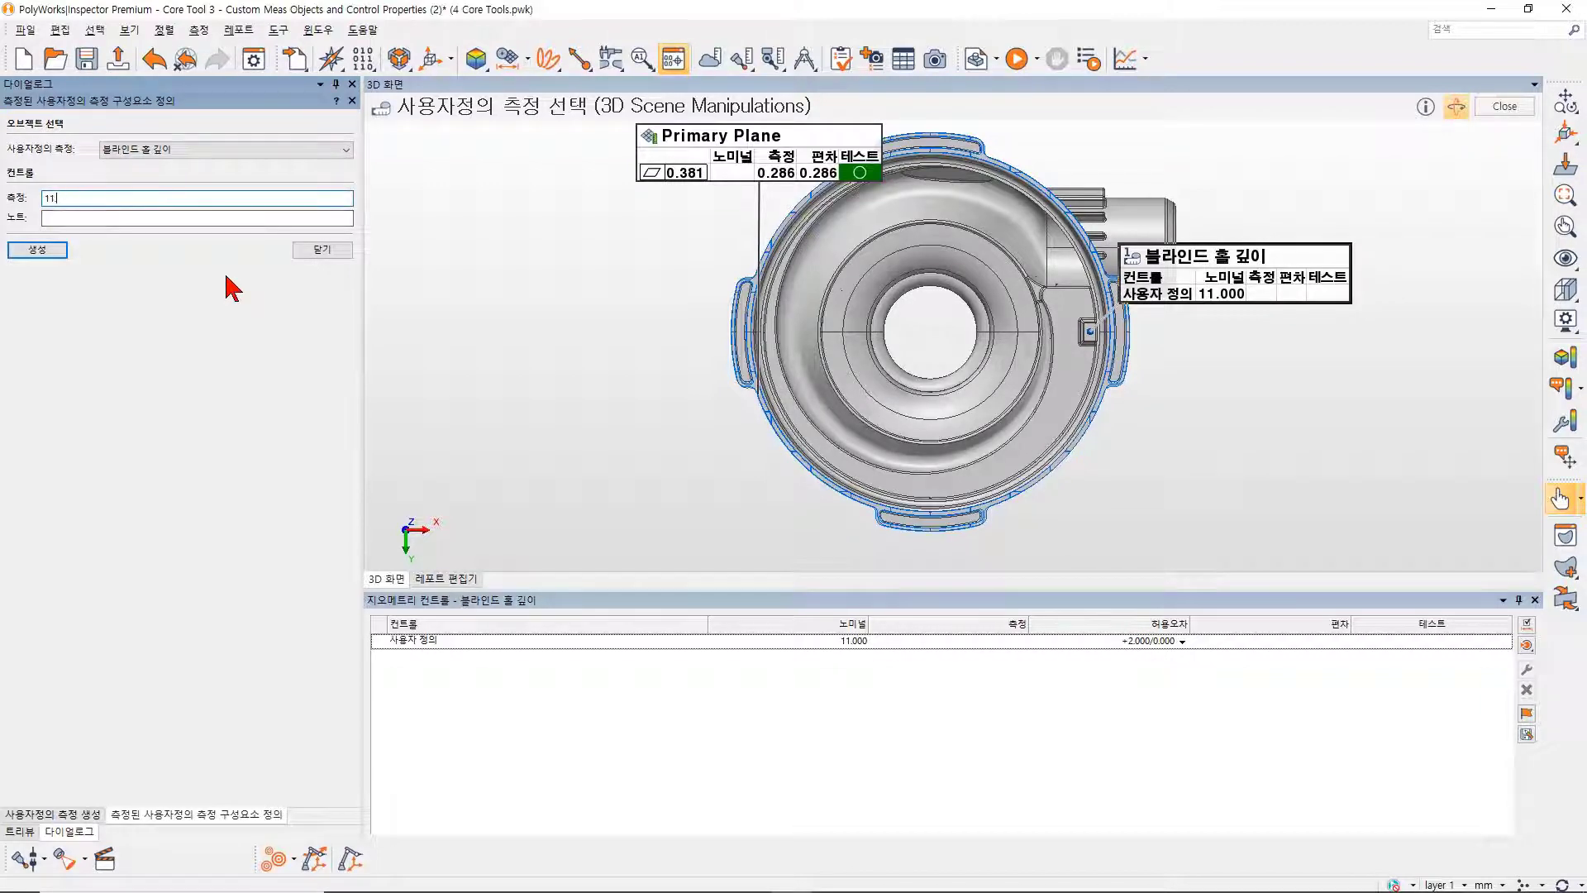
pyautogui.write('.3')
pyautogui.click(33, 251)
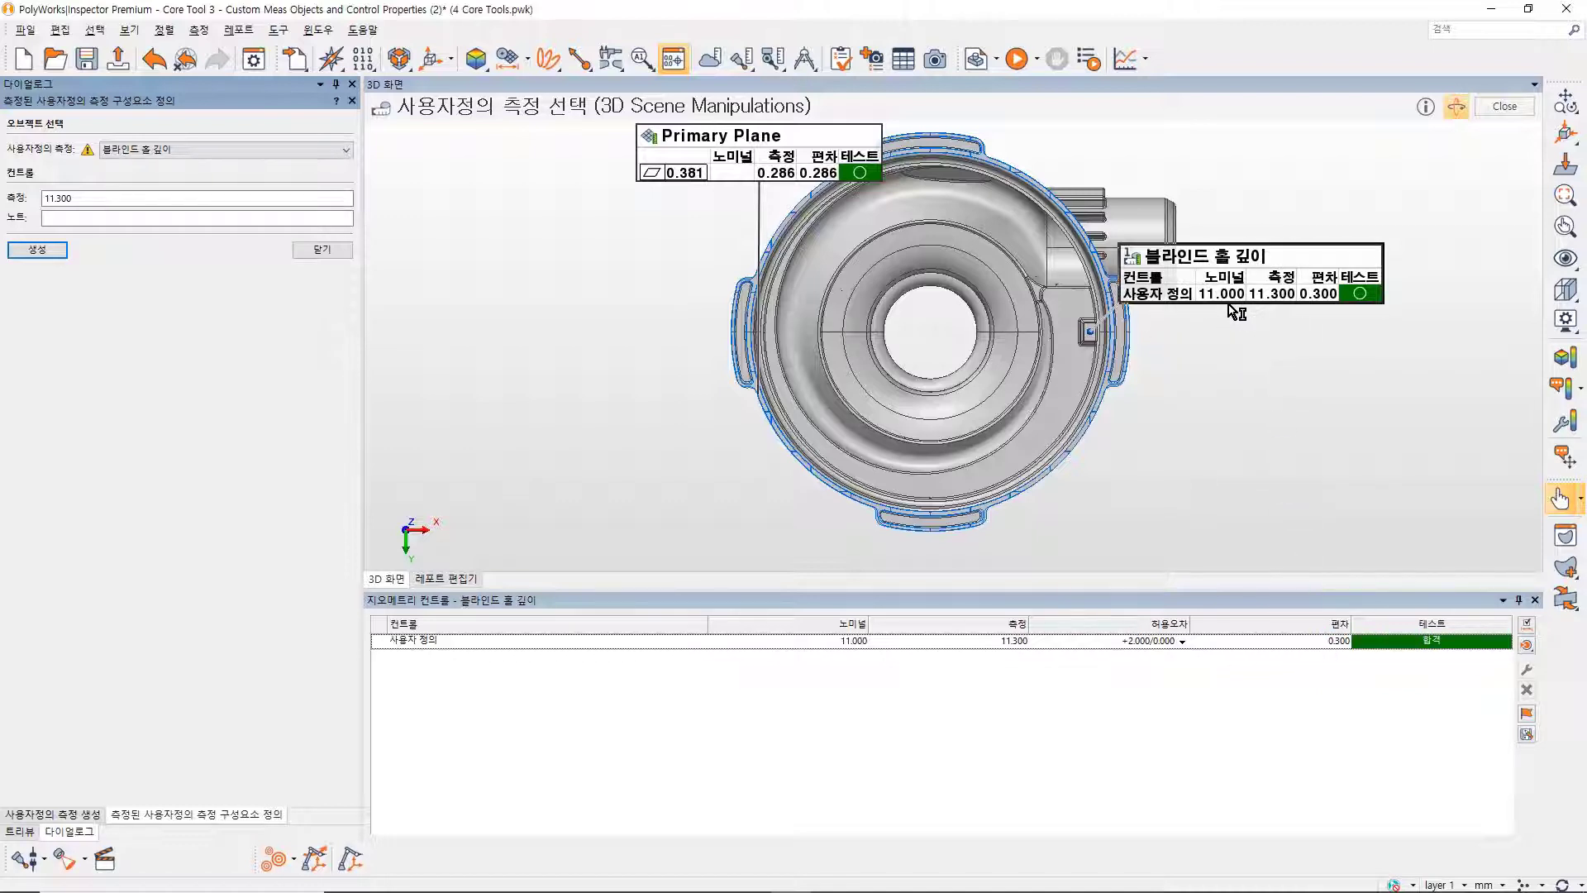
pyautogui.click(1535, 601)
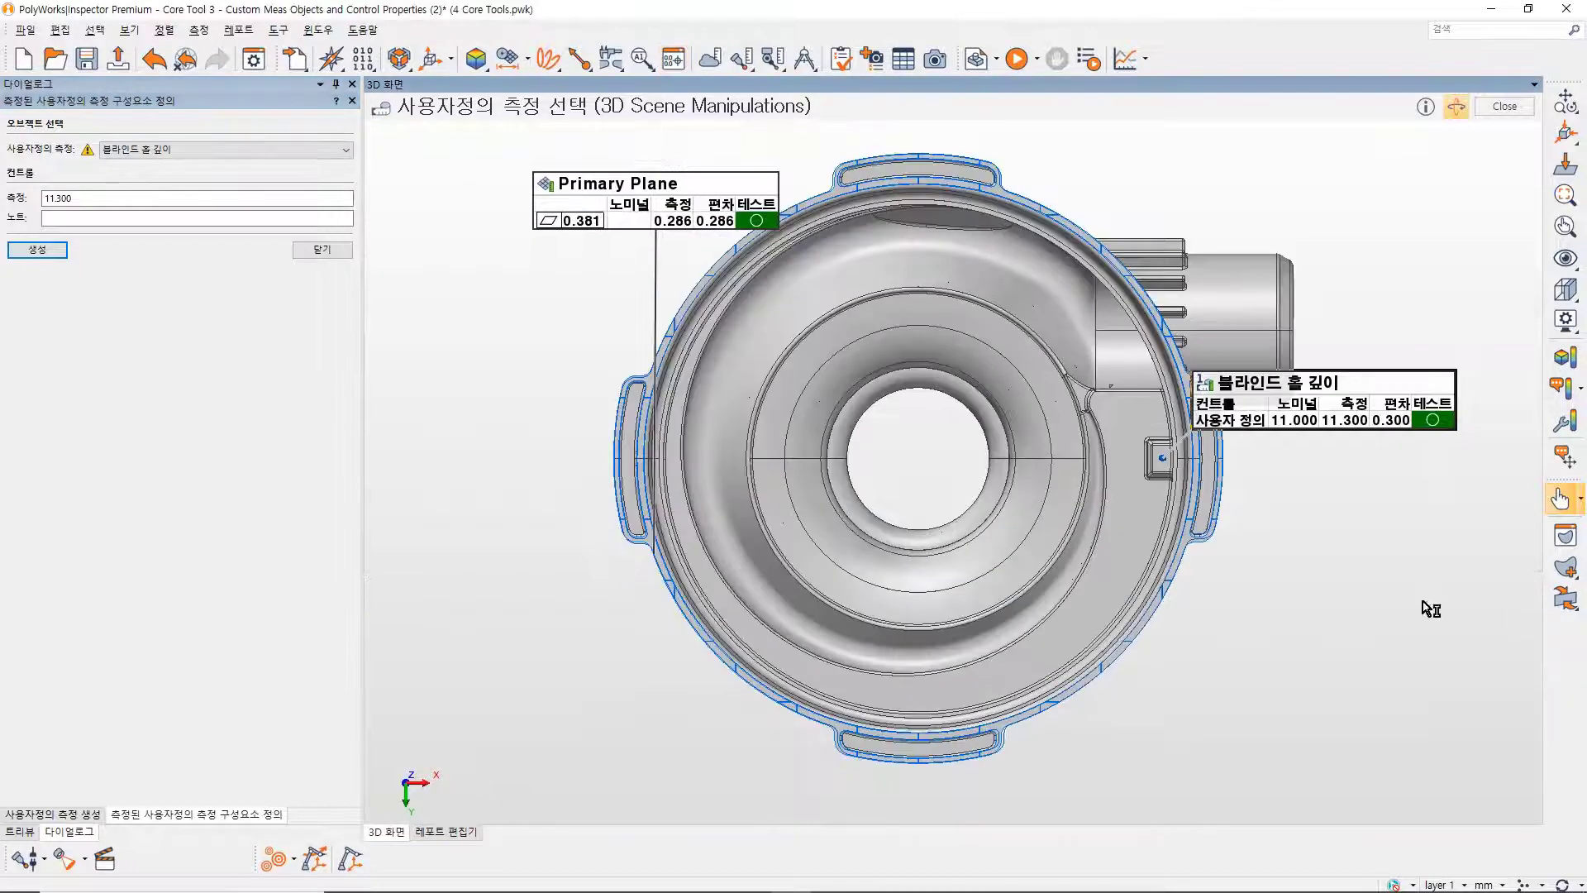
pyautogui.click(303, 255)
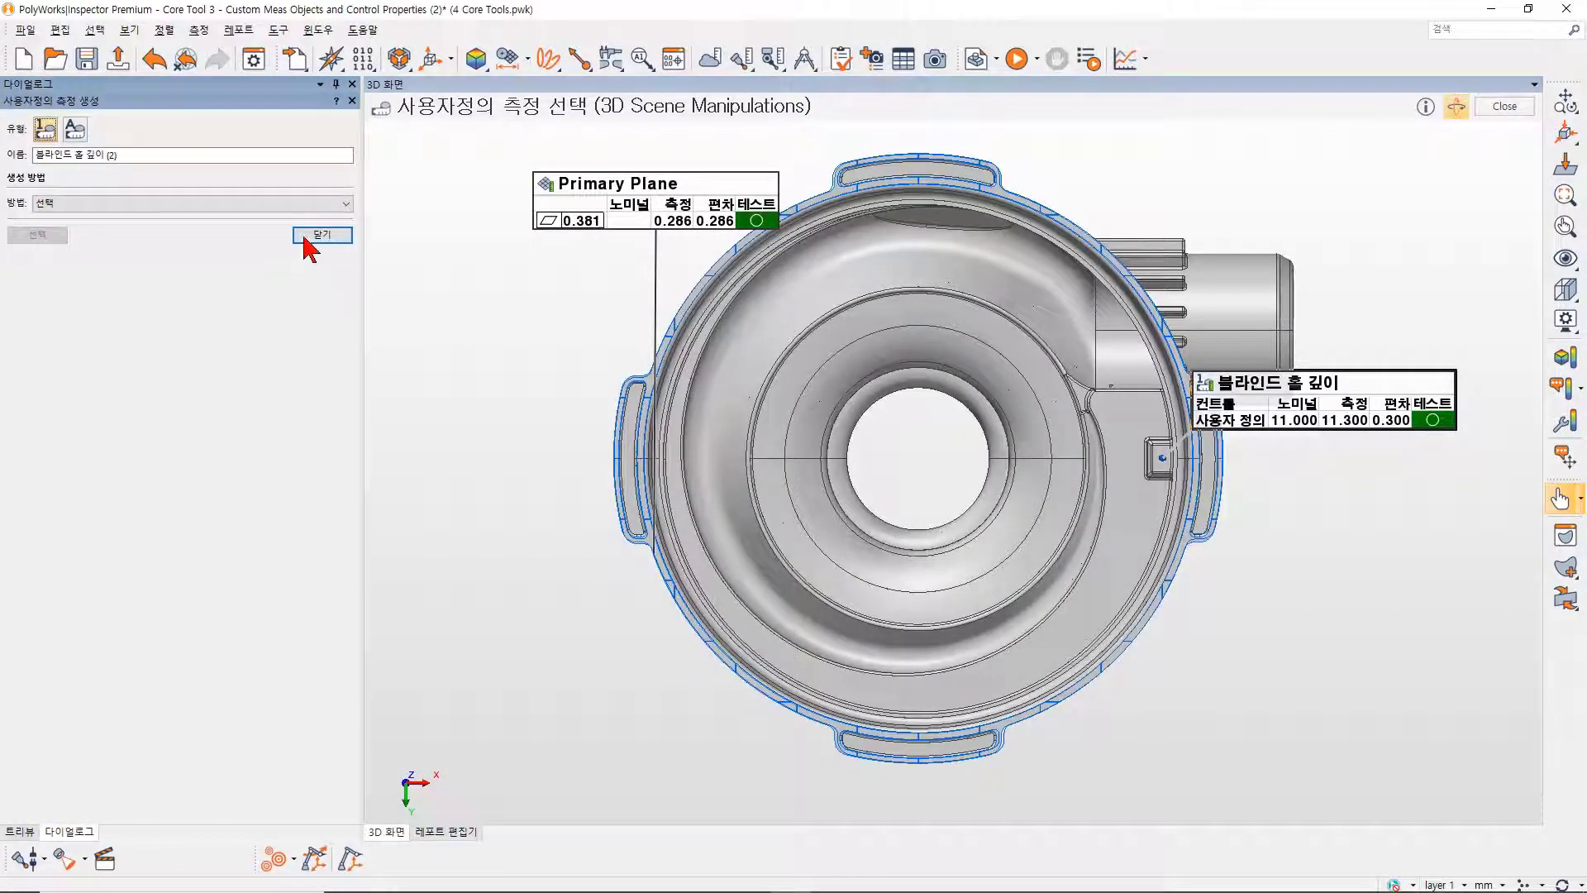
pyautogui.click(321, 236)
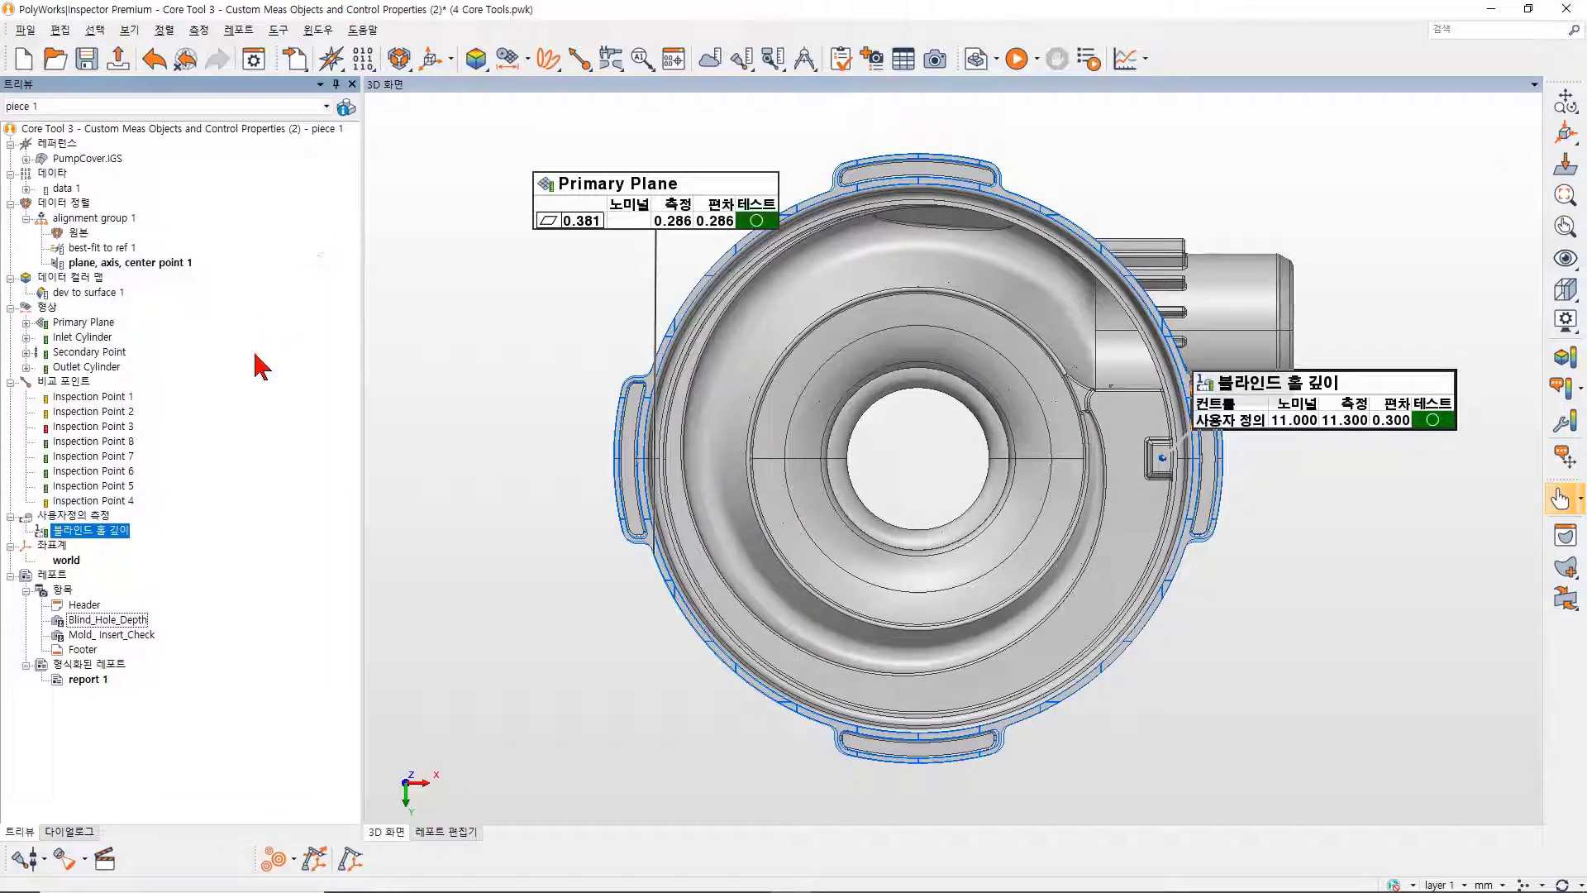
# View the Mold_ Insert_Check report photo to locate the mold insert markings on the part.
pyautogui.click(141, 637)
pyautogui.doubleClick(141, 638)
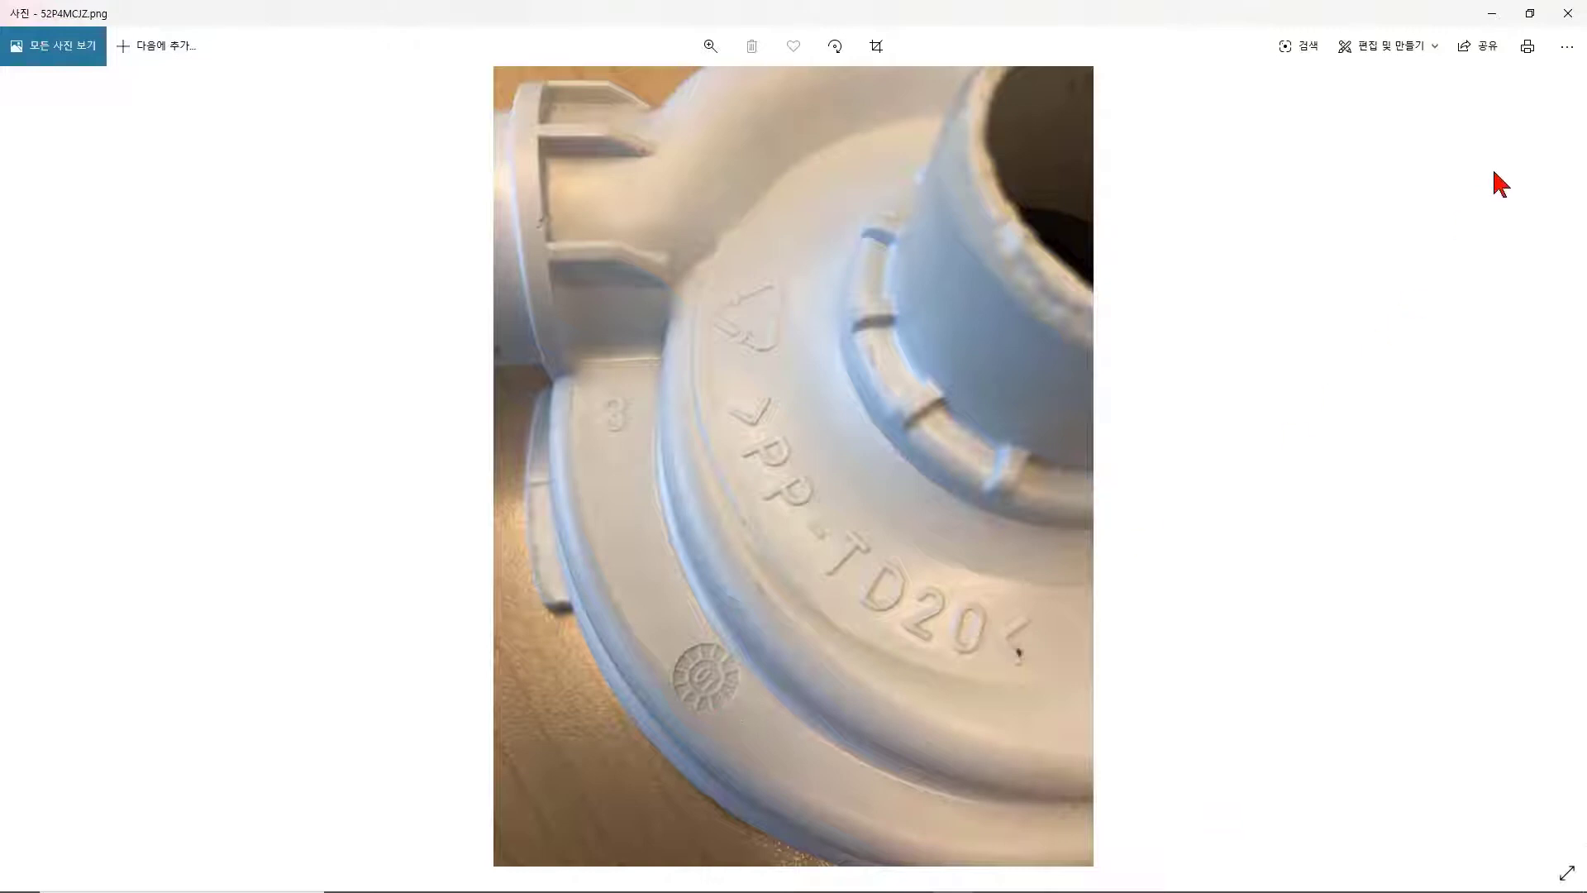
pyautogui.click(1567, 14)
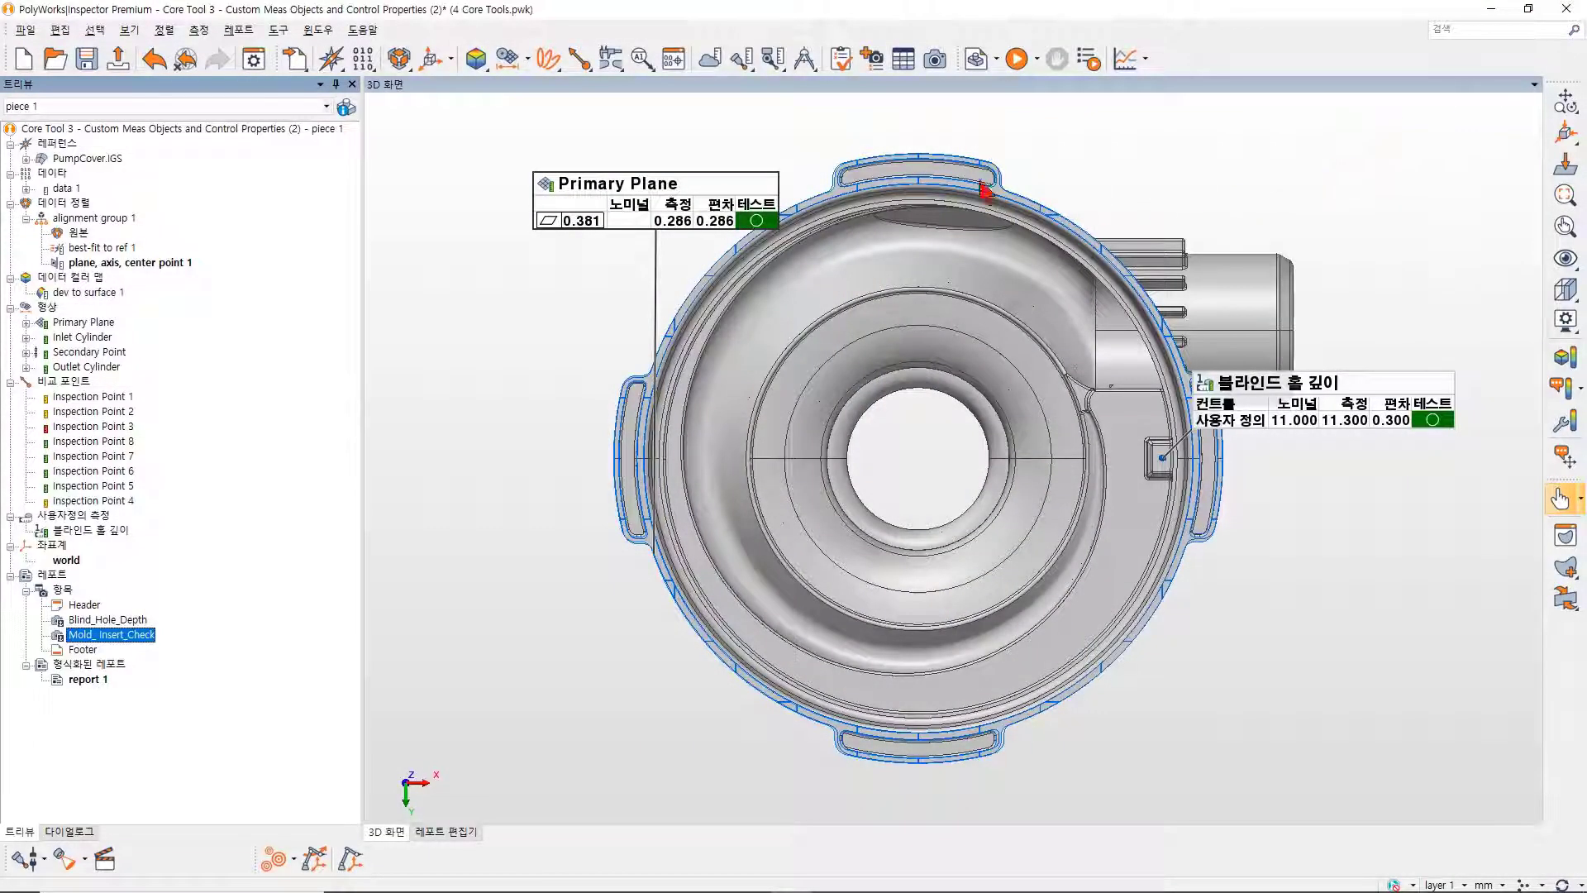
# Start creating a text-type custom measurement and name it 금형 인서트 확인.
pyautogui.click(804, 60)
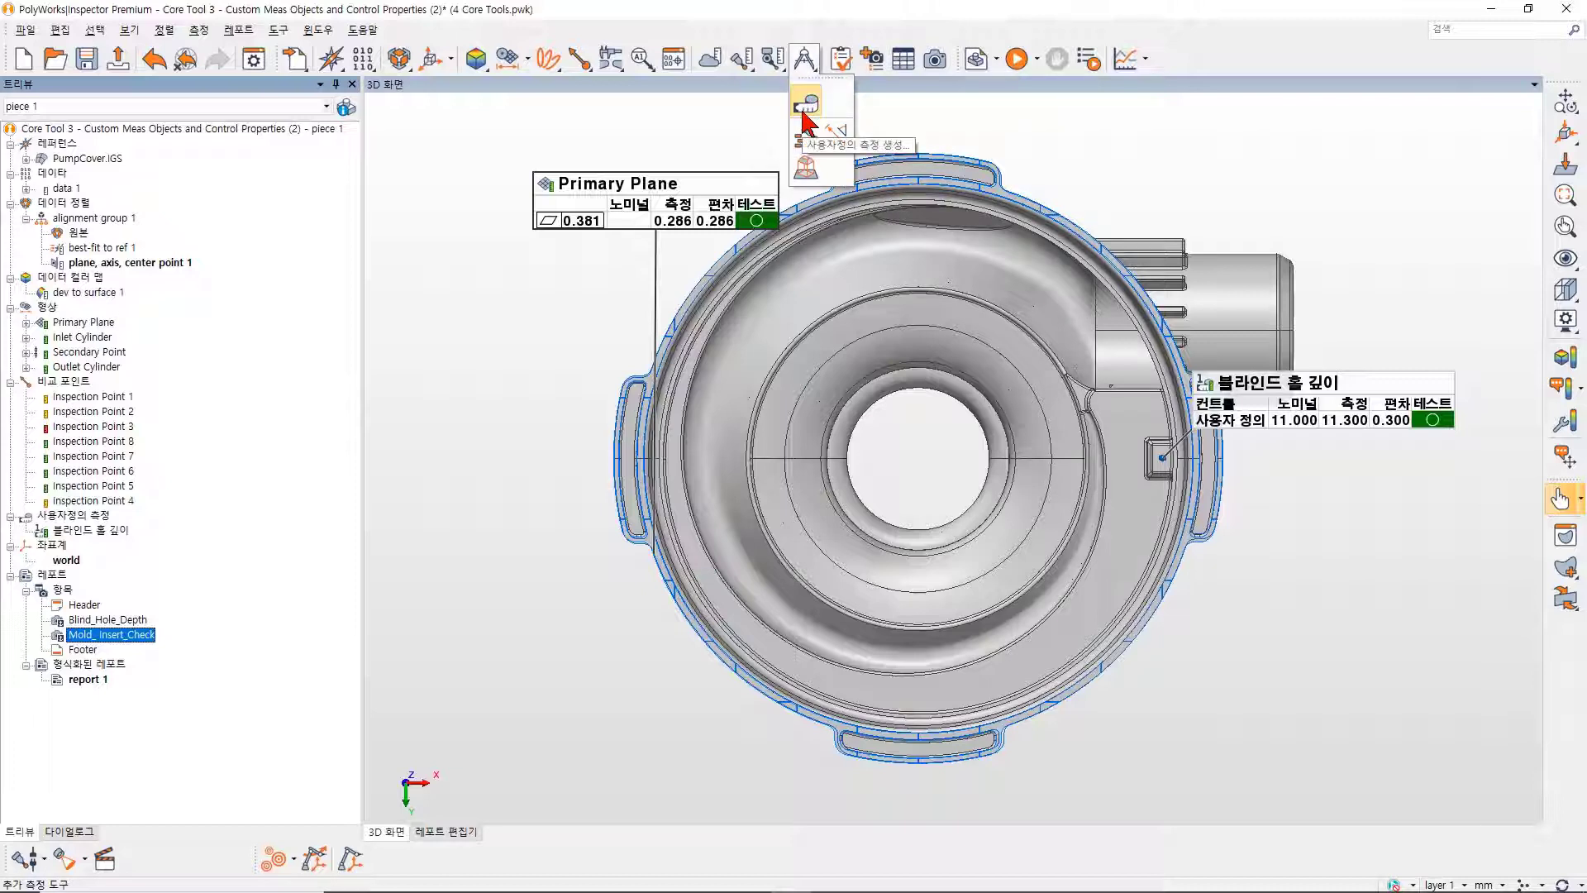
pyautogui.click(804, 105)
pyautogui.click(75, 129)
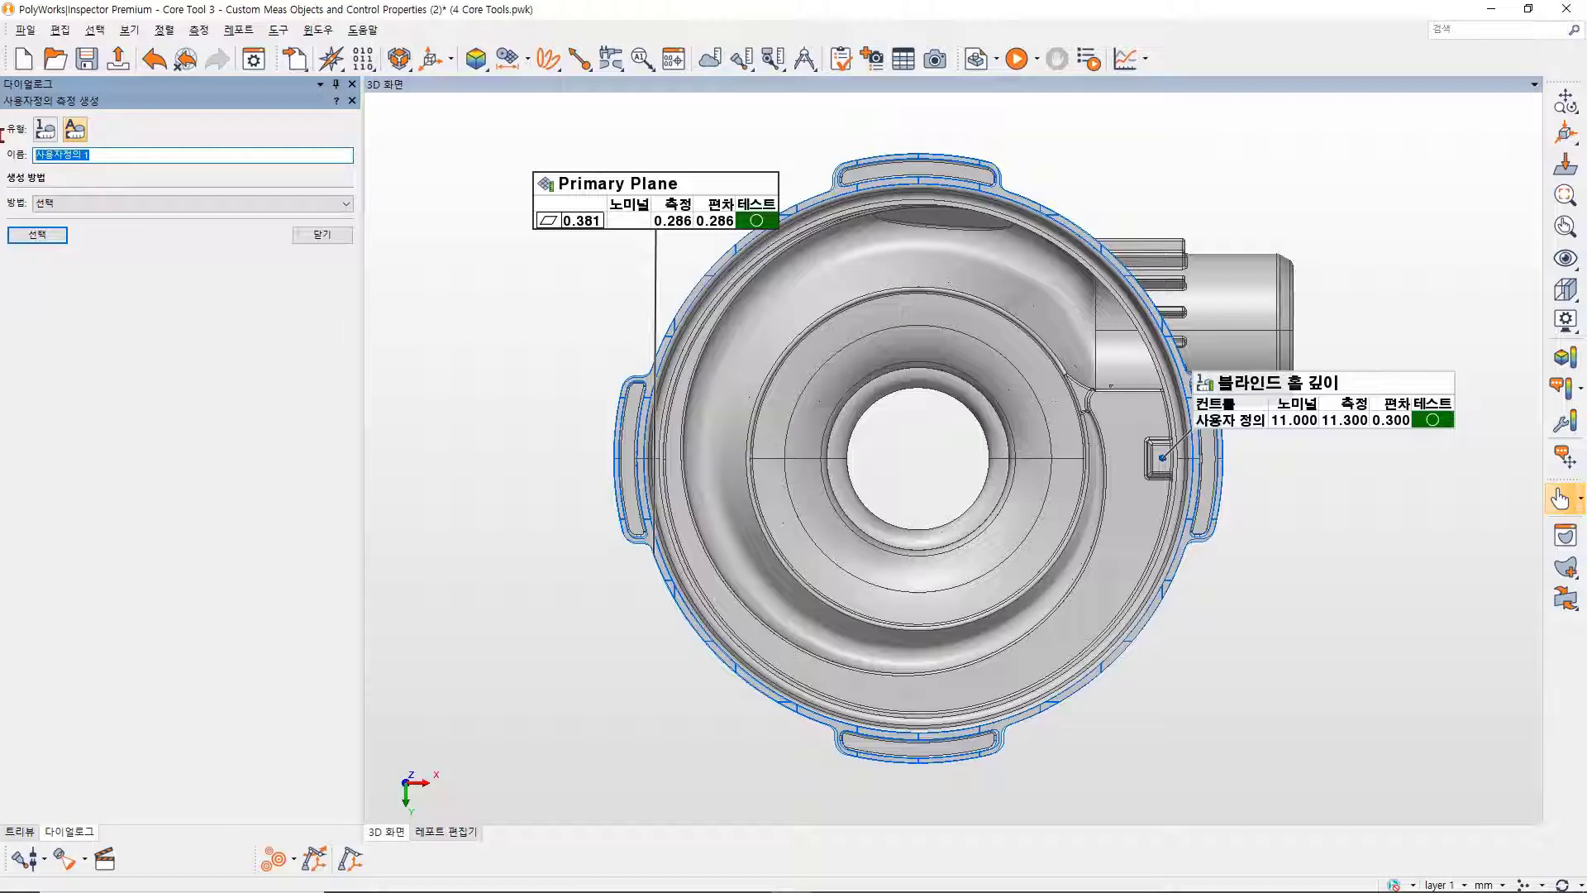
pyautogui.write('금형 인서트 확인')
# Place the 금형 인서트 확인 measurement on the cover's outer volute surface just above the outlet pipe and finish creating measurements.
pyautogui.click(37, 235)
pyautogui.moveTo(1080, 500); pyautogui.dragTo(947, 504)
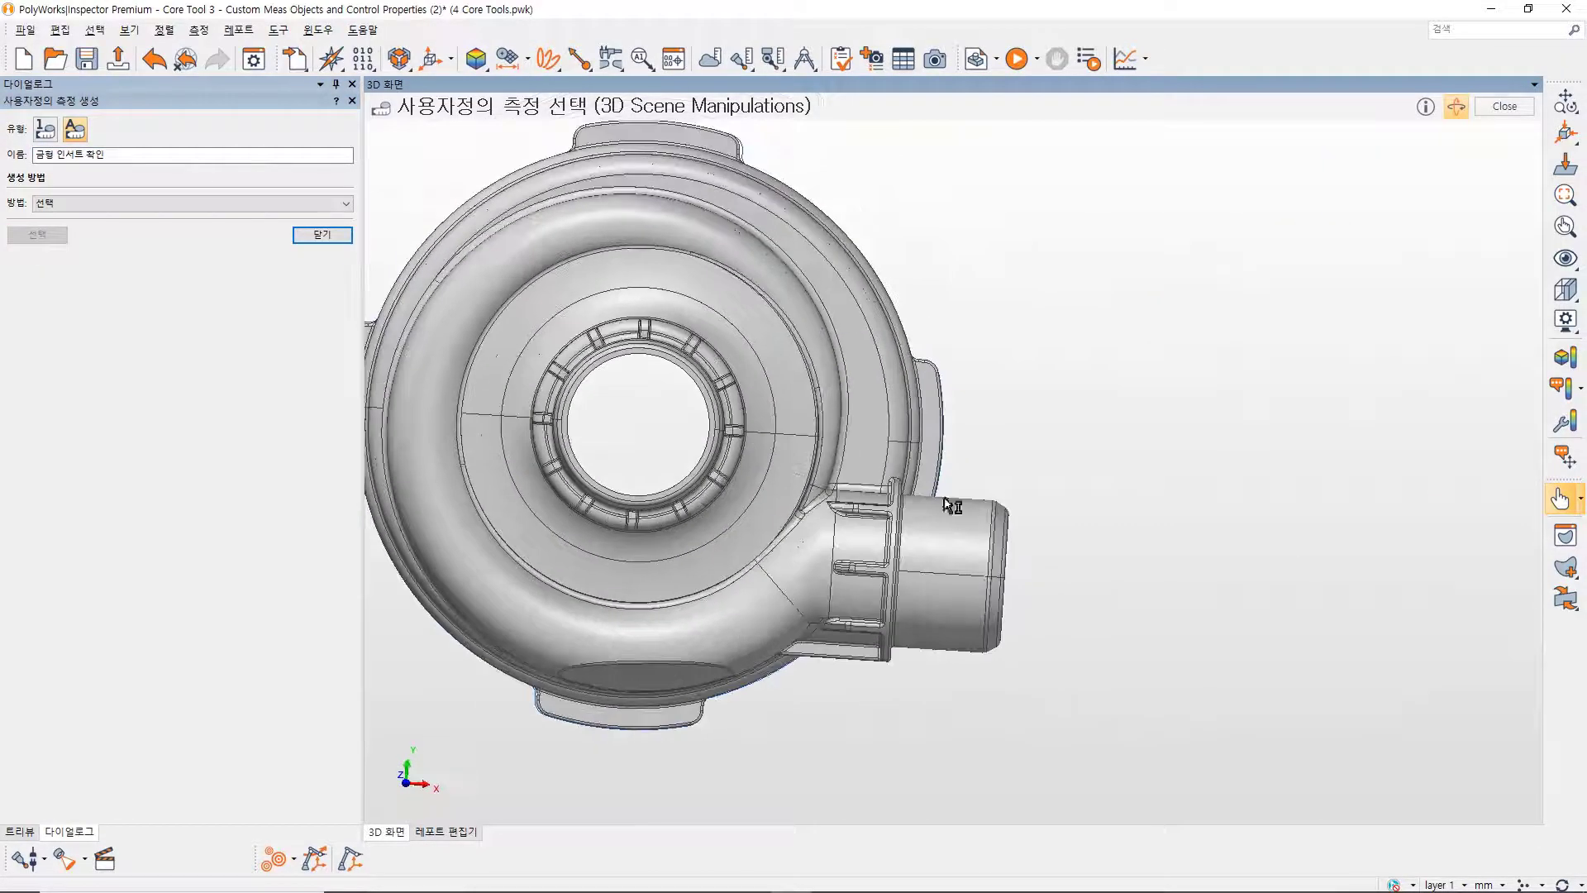
pyautogui.press('space')
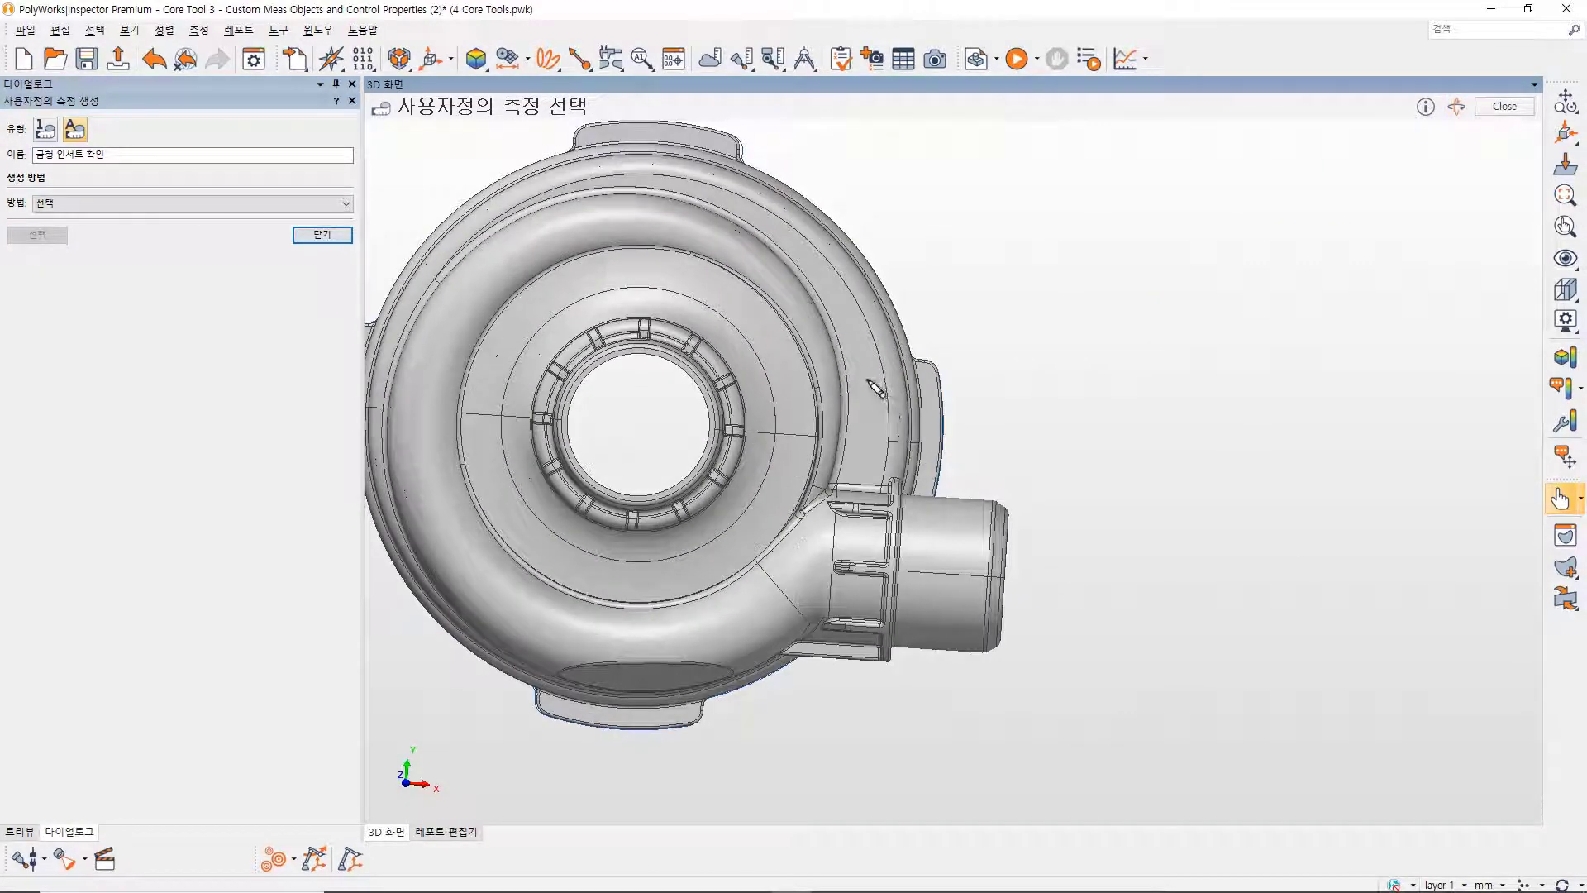
pyautogui.click(863, 362)
pyautogui.press('space')
pyautogui.moveTo(908, 463); pyautogui.dragTo(1008, 479, button='middle')
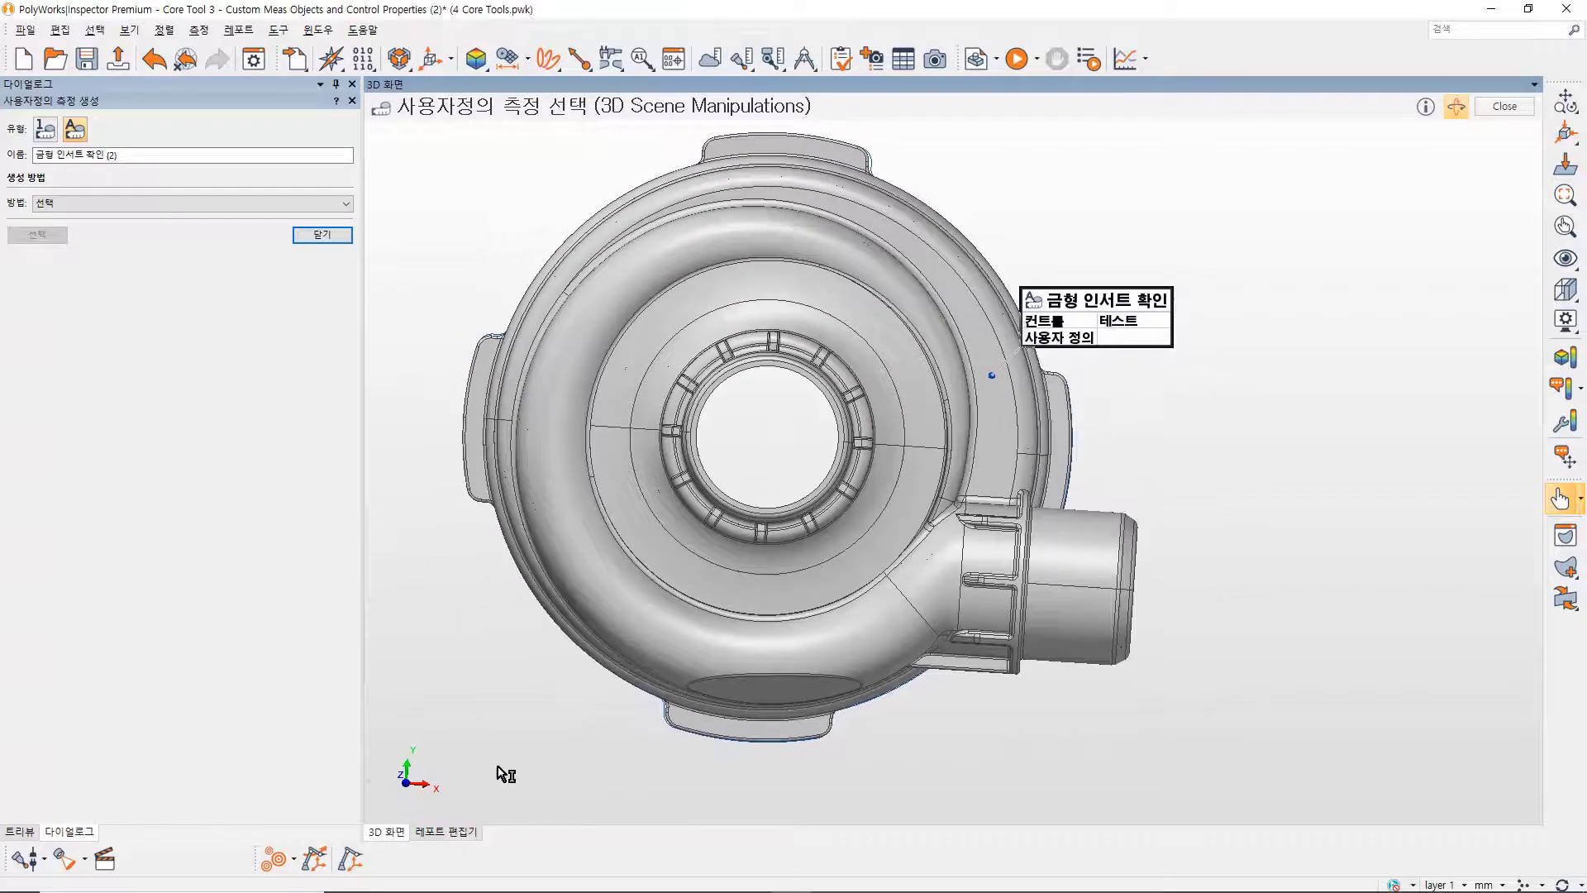
pyautogui.click(409, 783)
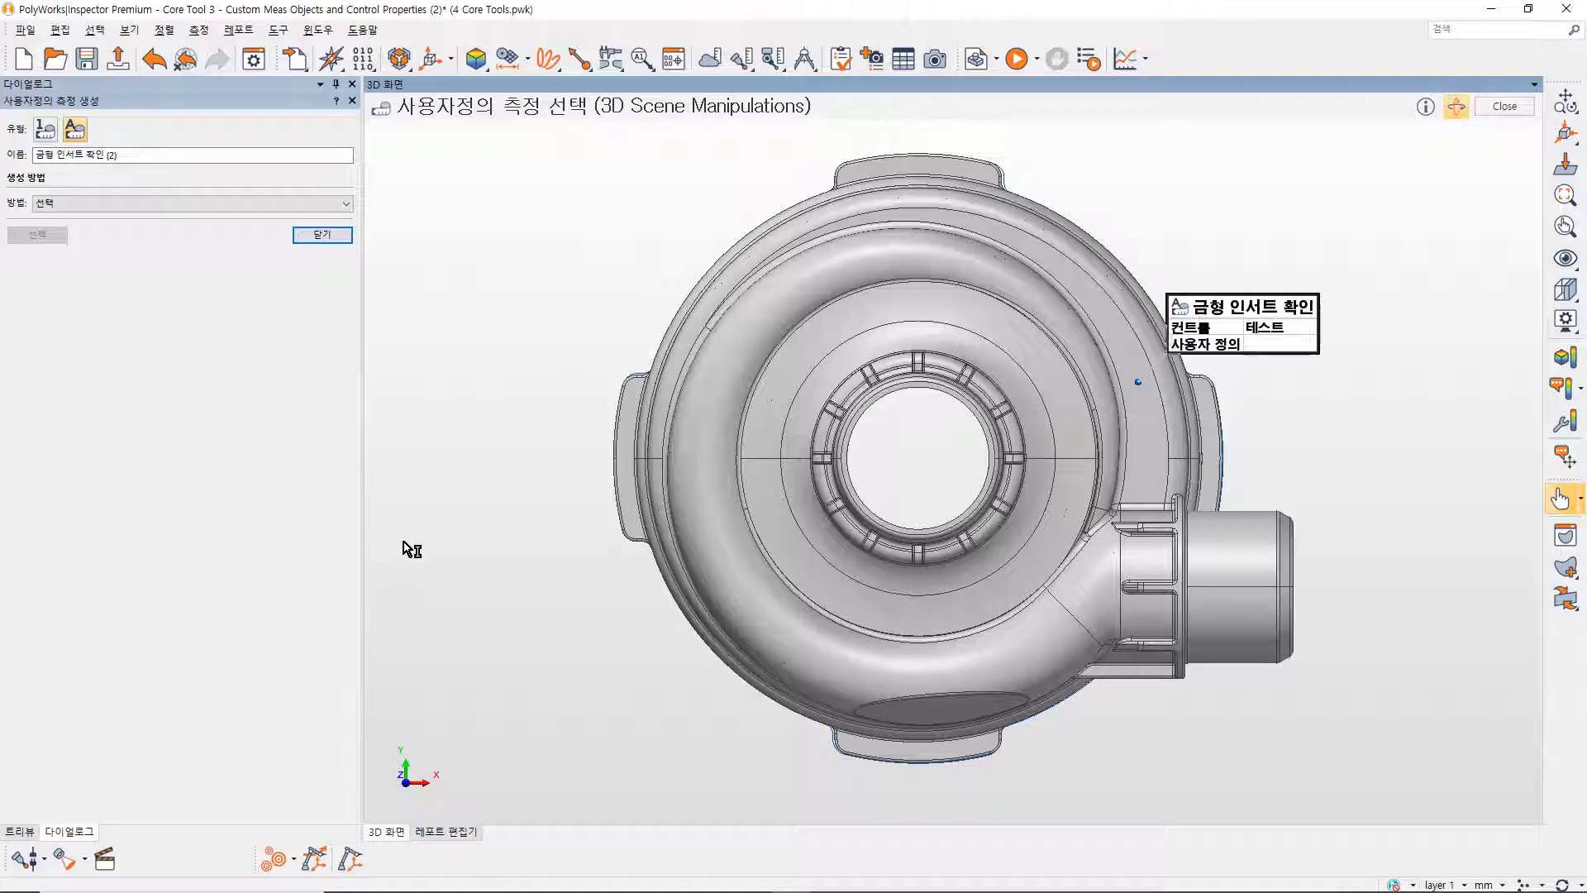
pyautogui.click(329, 238)
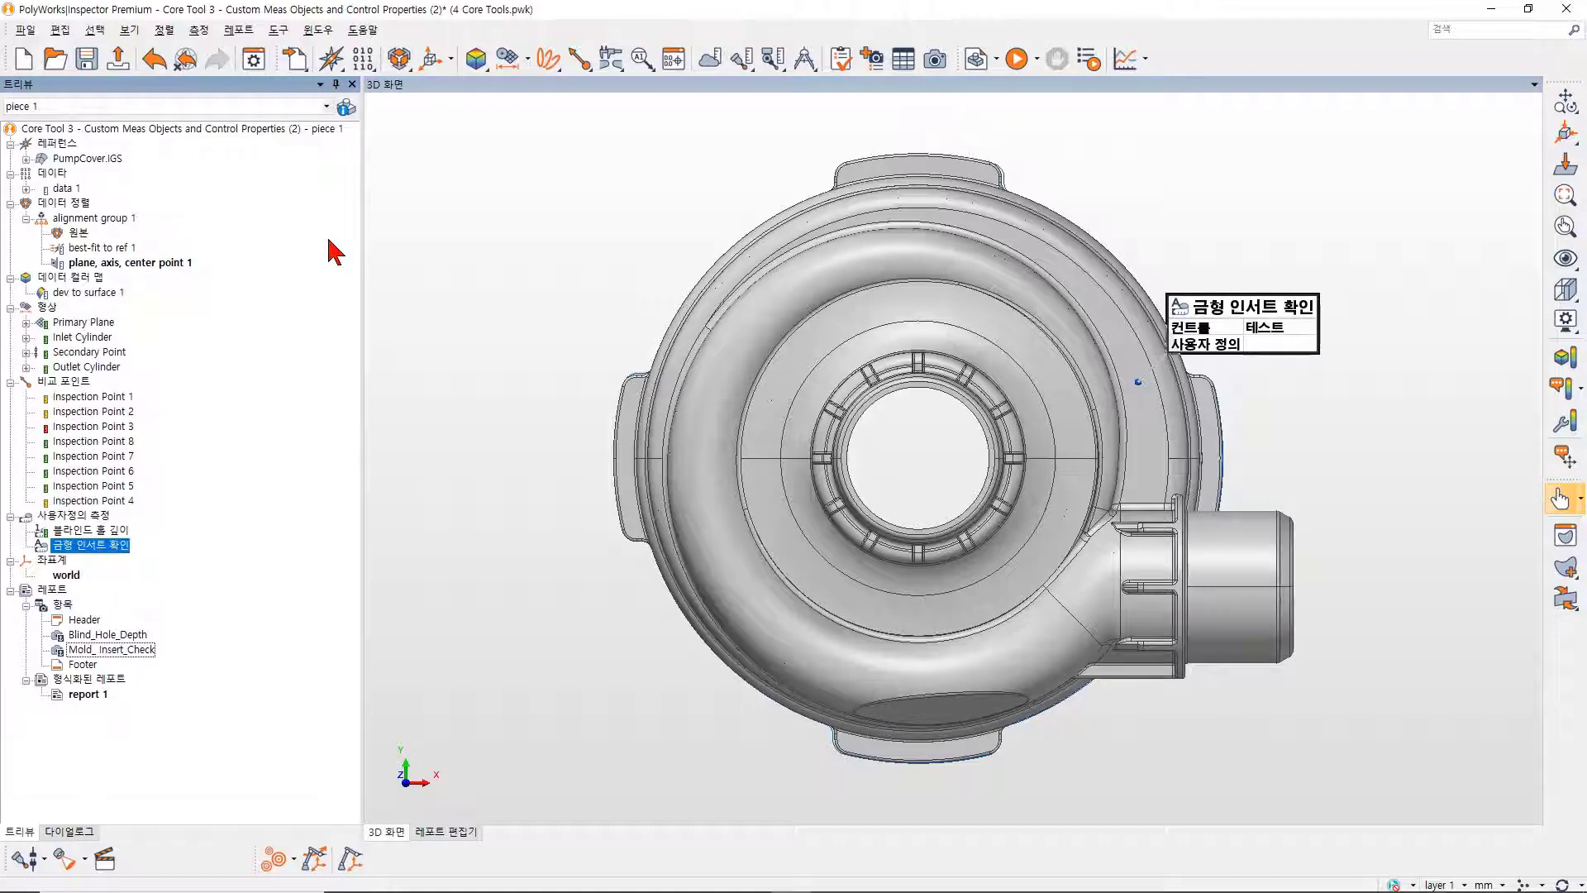
# Define the measured test result of 금형 인서트 확인 as 합격 and close the measurement definition.
pyautogui.rightClick(112, 549)
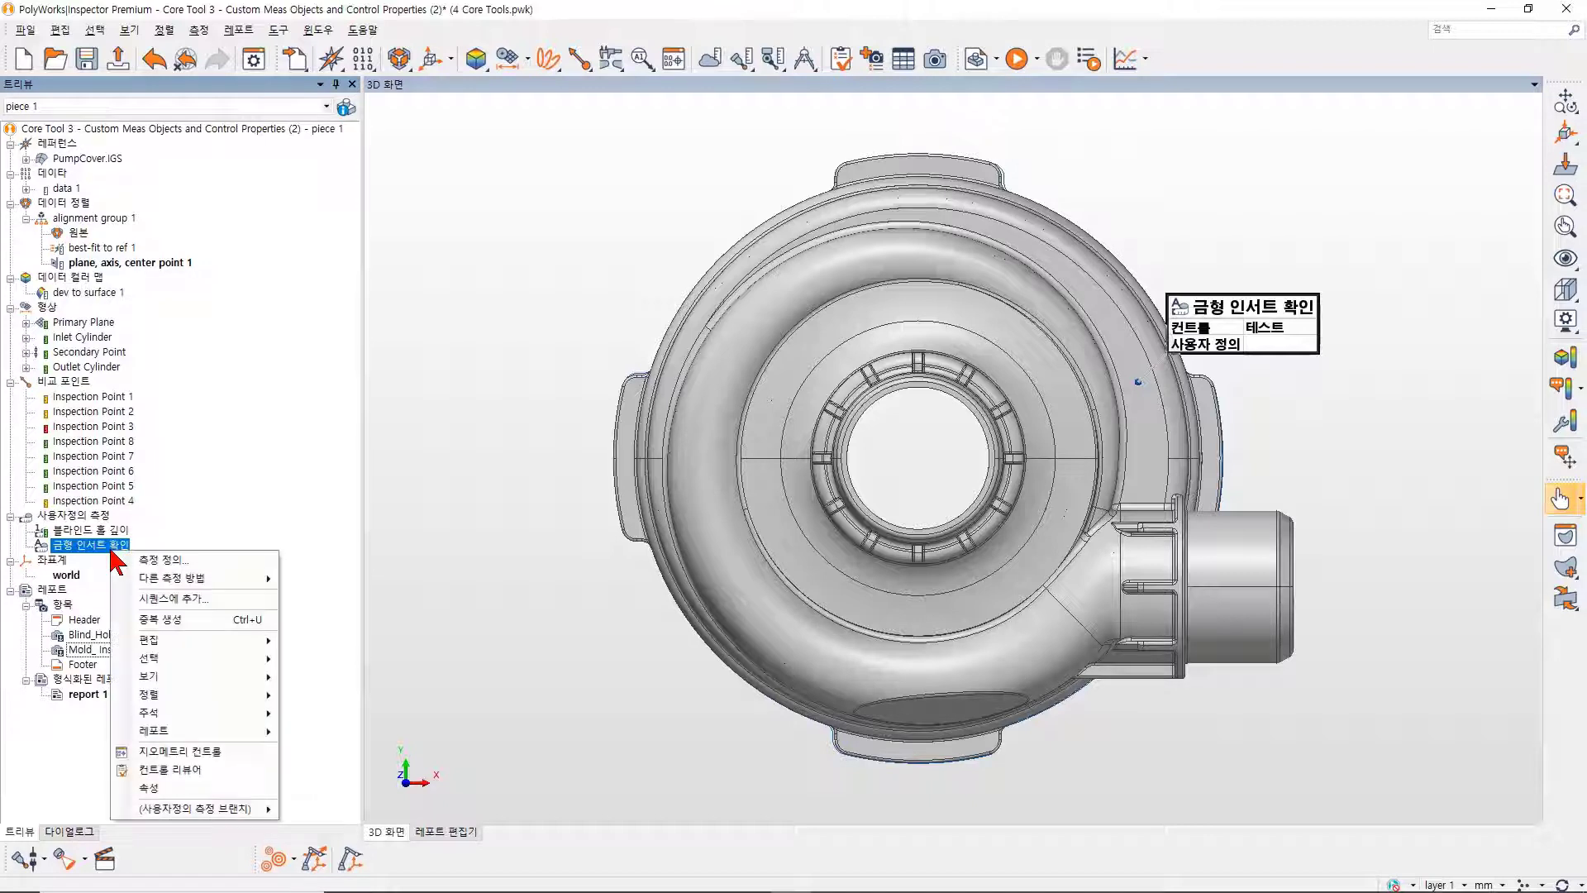
pyautogui.click(197, 562)
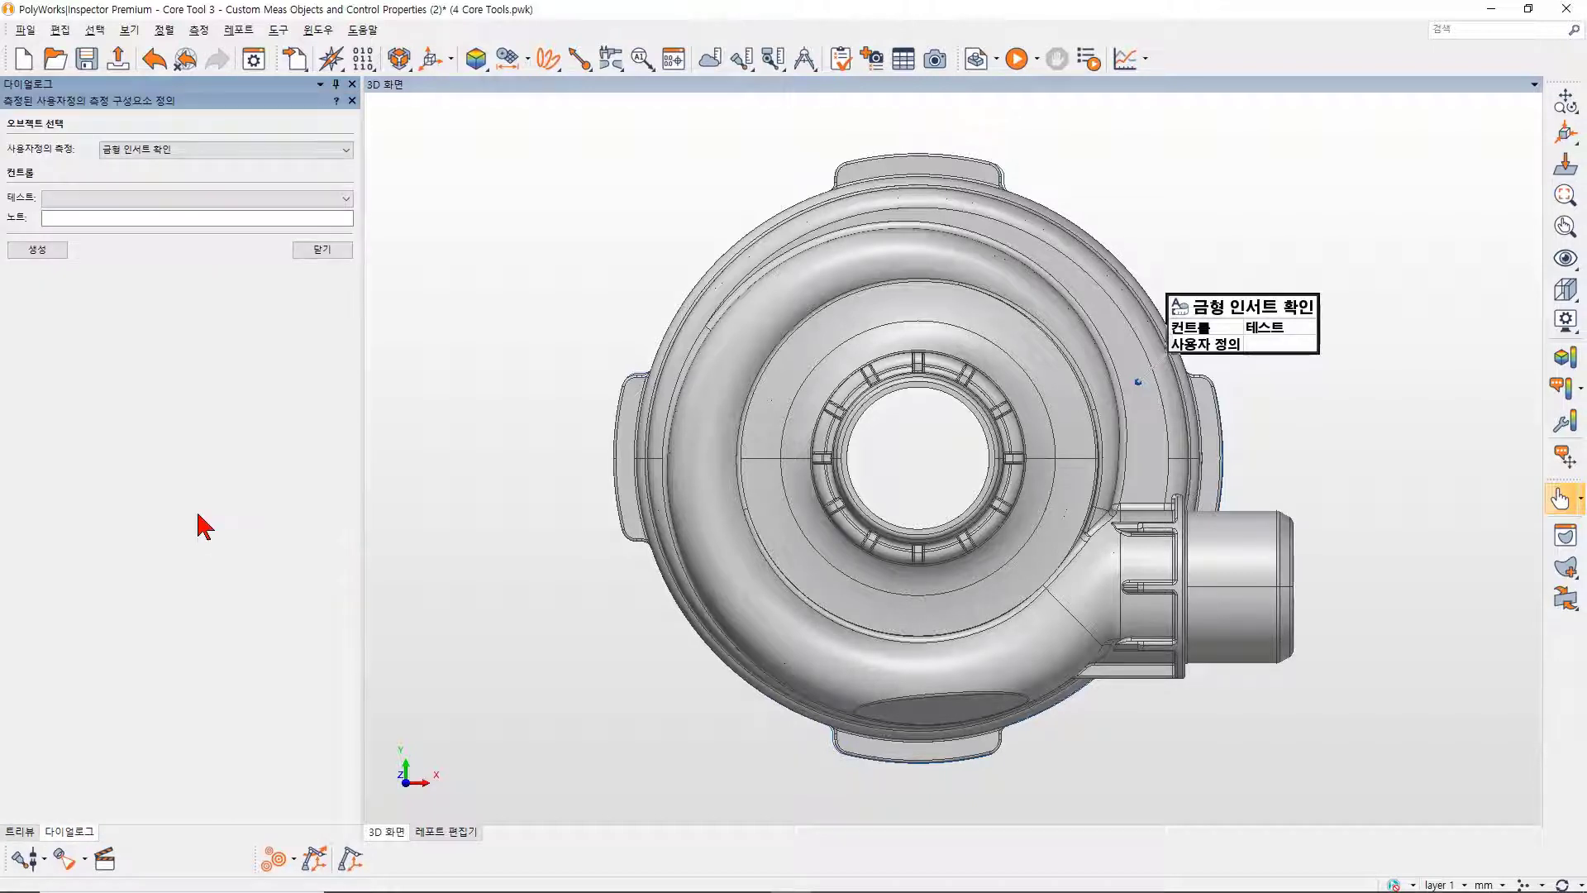
pyautogui.click(126, 202)
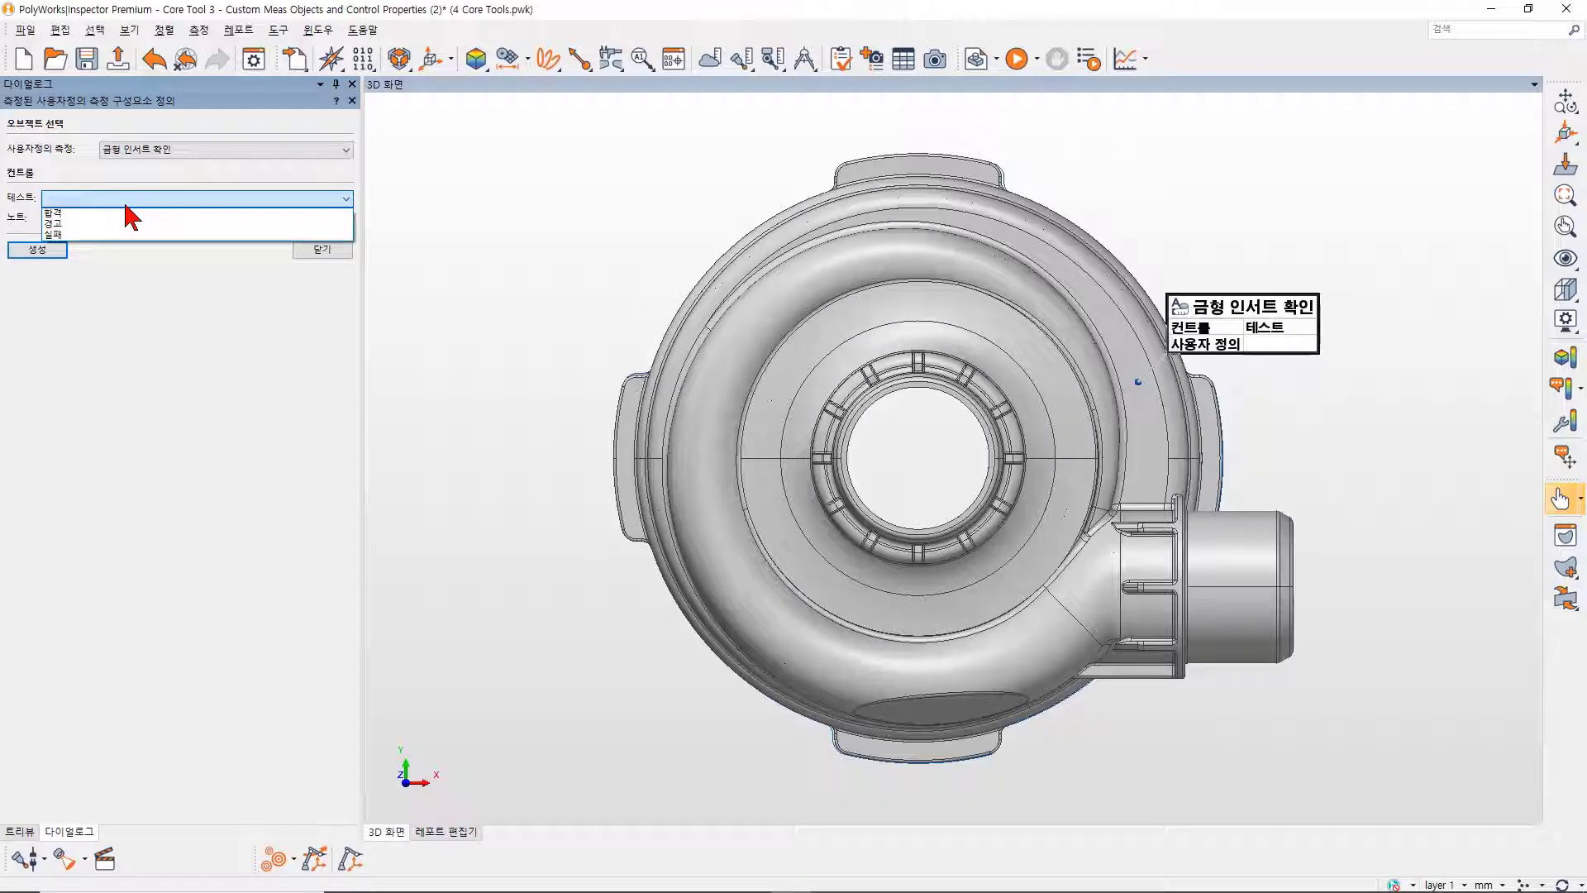
pyautogui.click(116, 213)
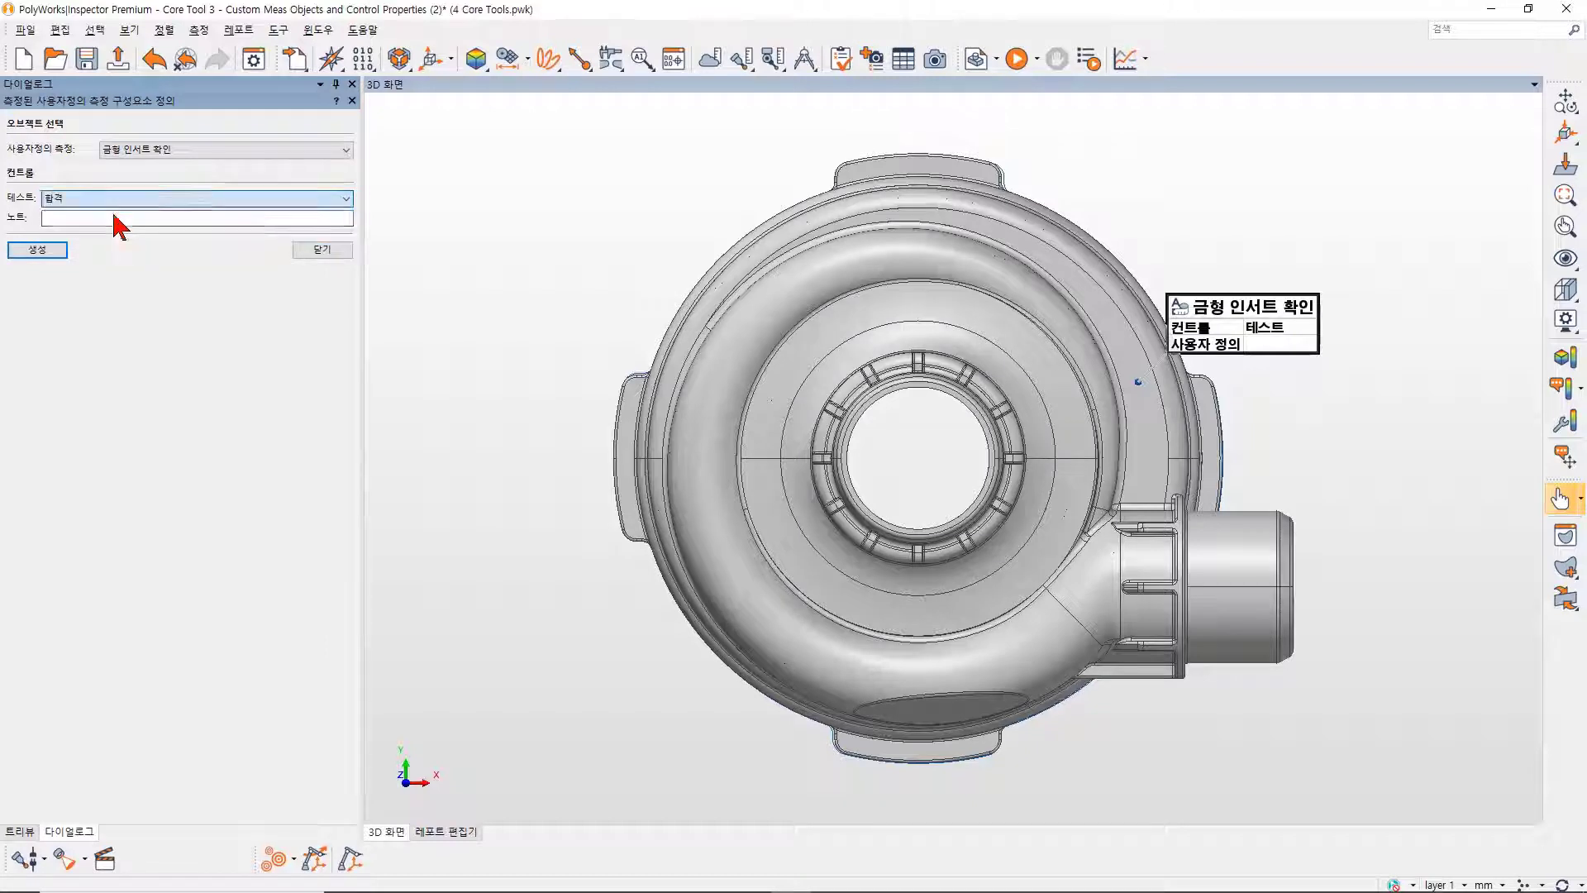
pyautogui.click(52, 251)
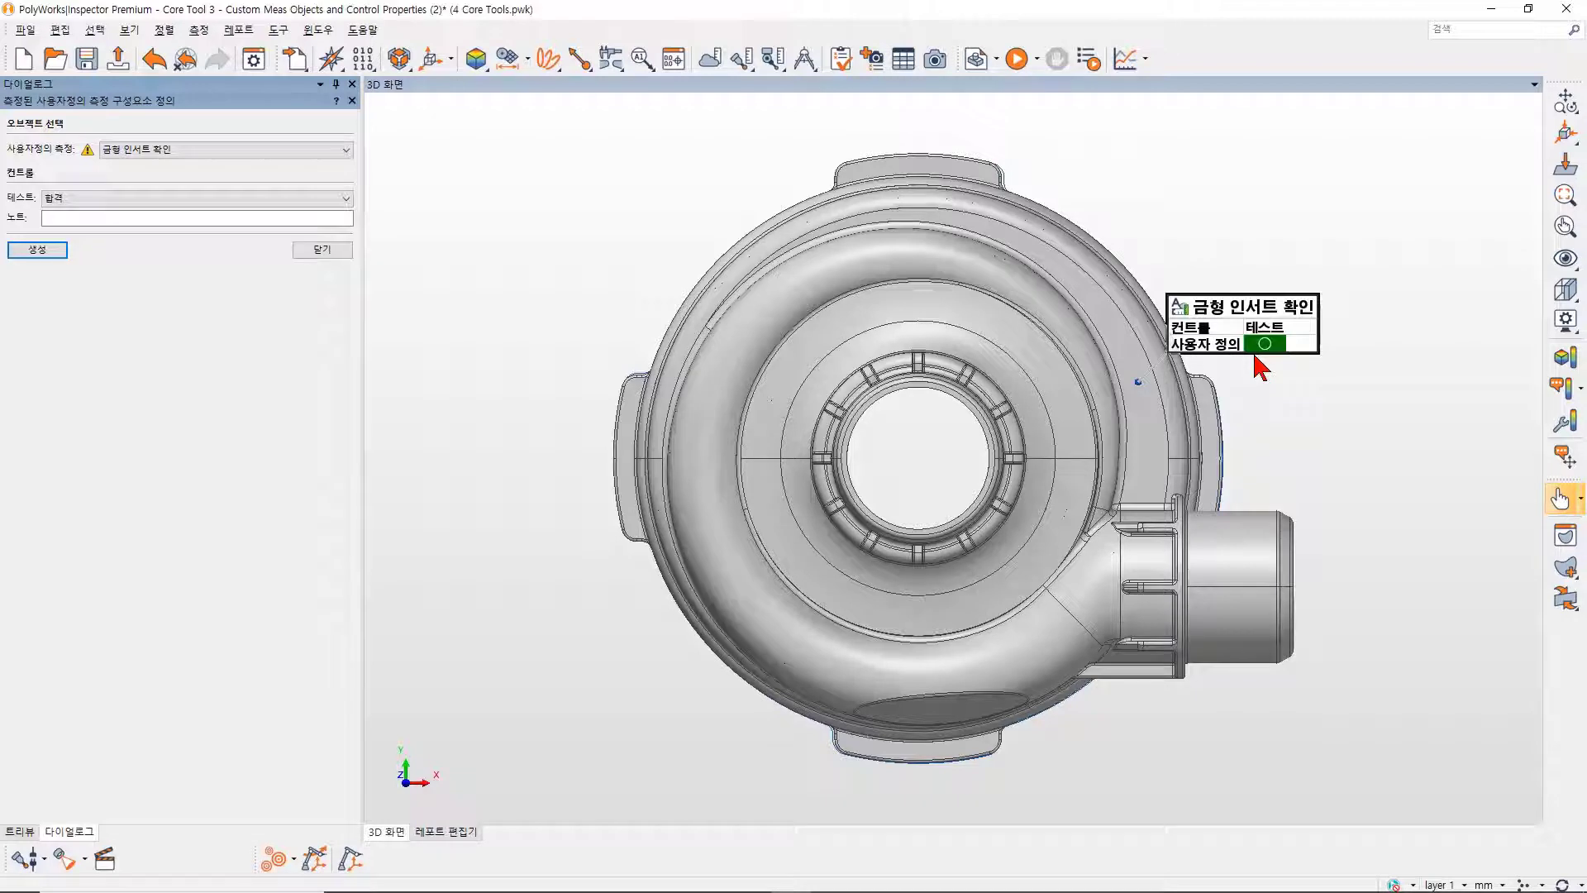
pyautogui.click(313, 255)
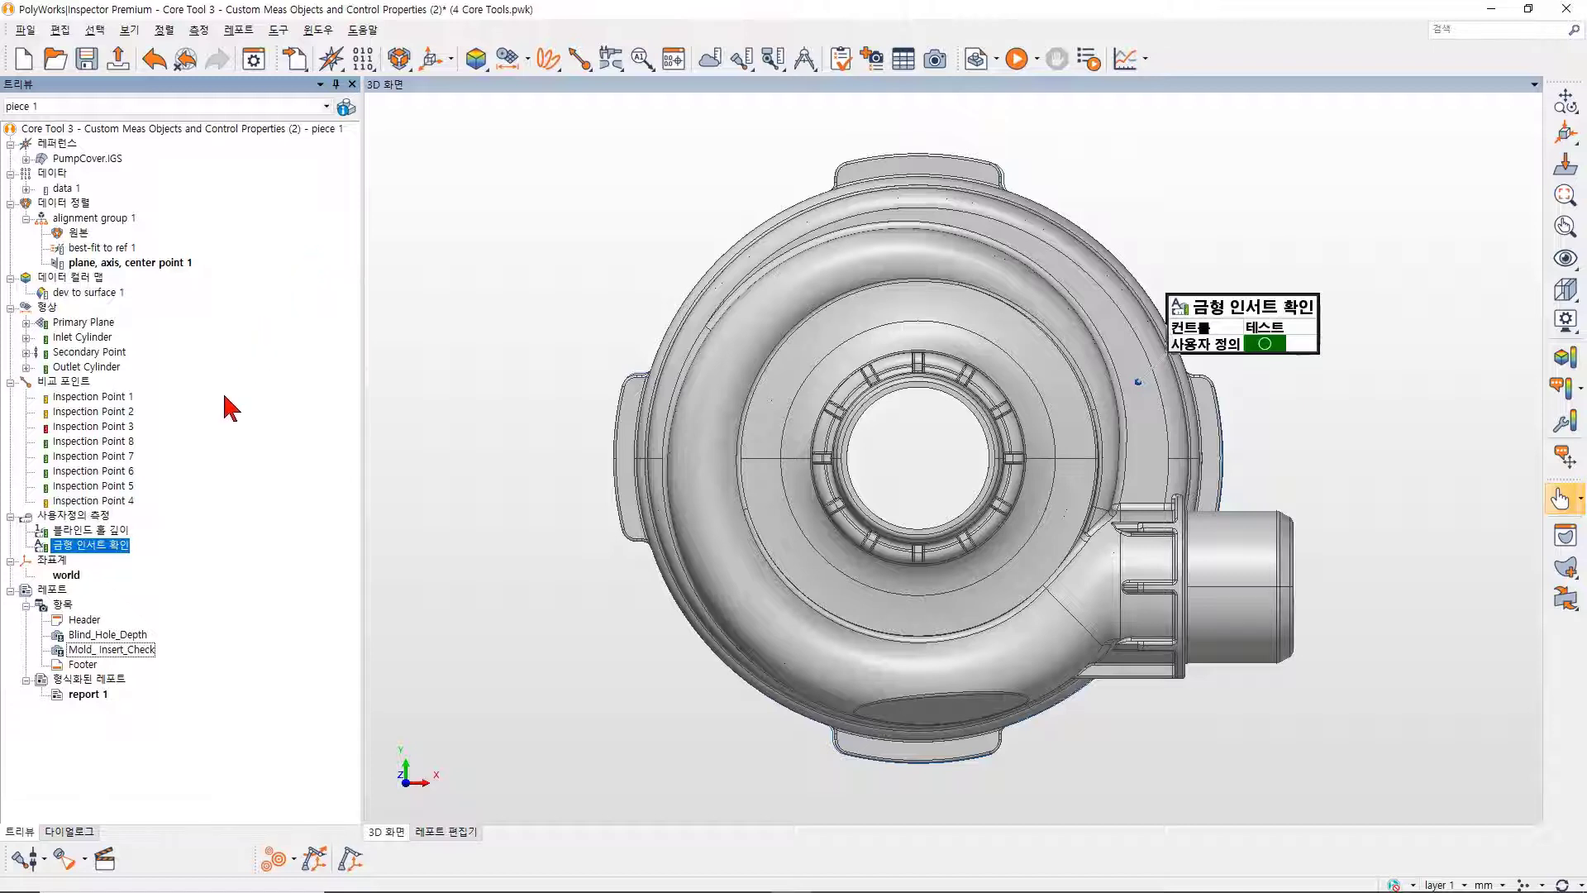
# Enable a guiding message reading 깊이 게이지 사용 in the measurement properties of 블라인드 홀 깊이.
pyautogui.click(106, 533)
pyautogui.rightClick(107, 547)
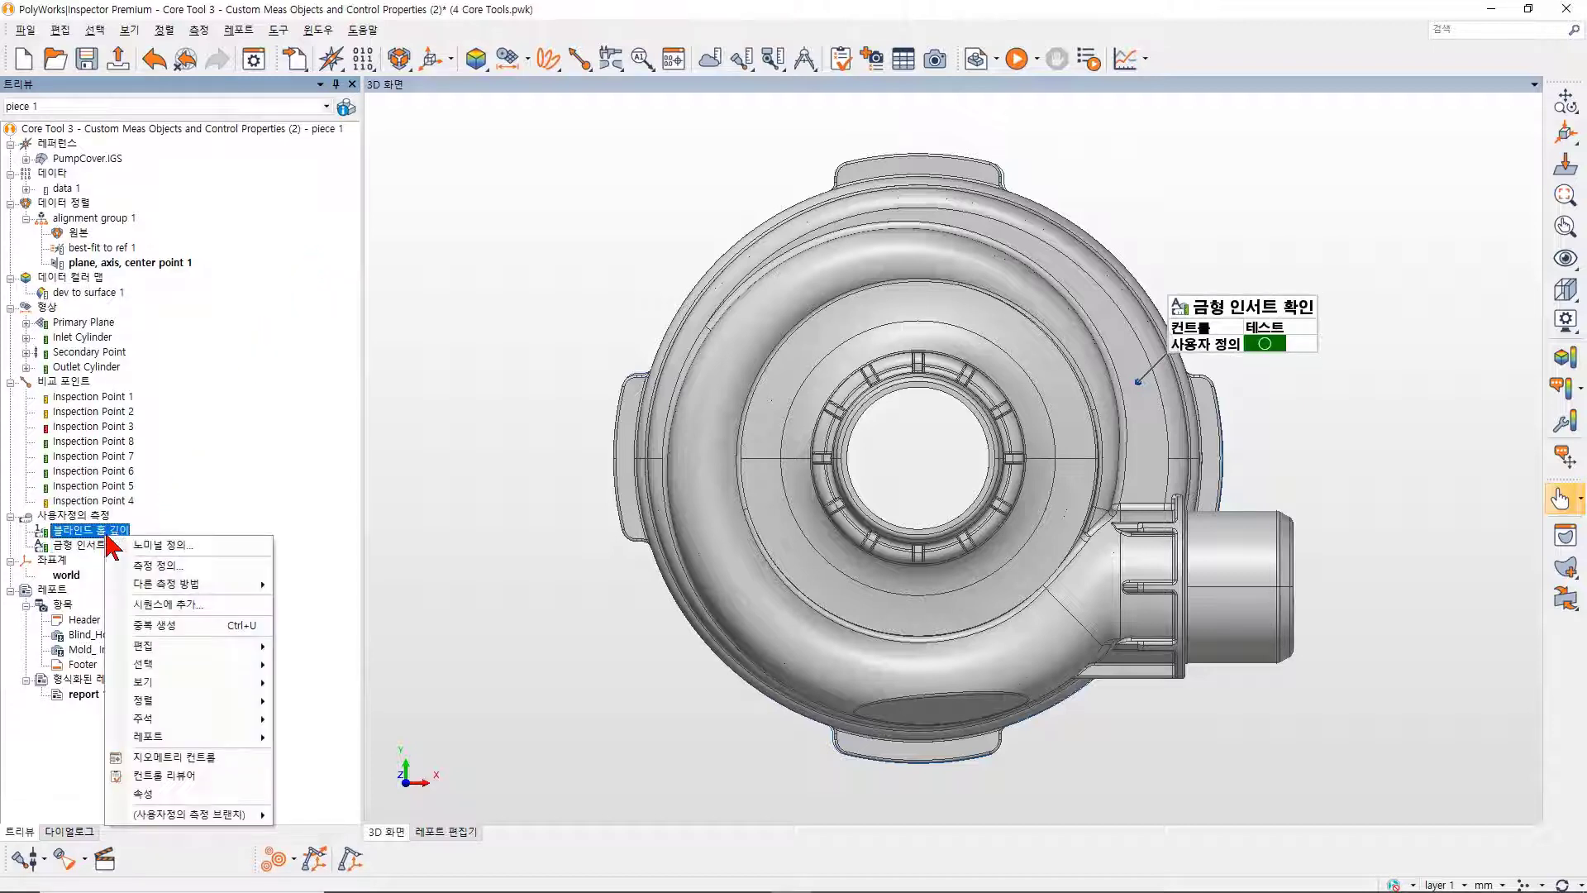
pyautogui.click(172, 798)
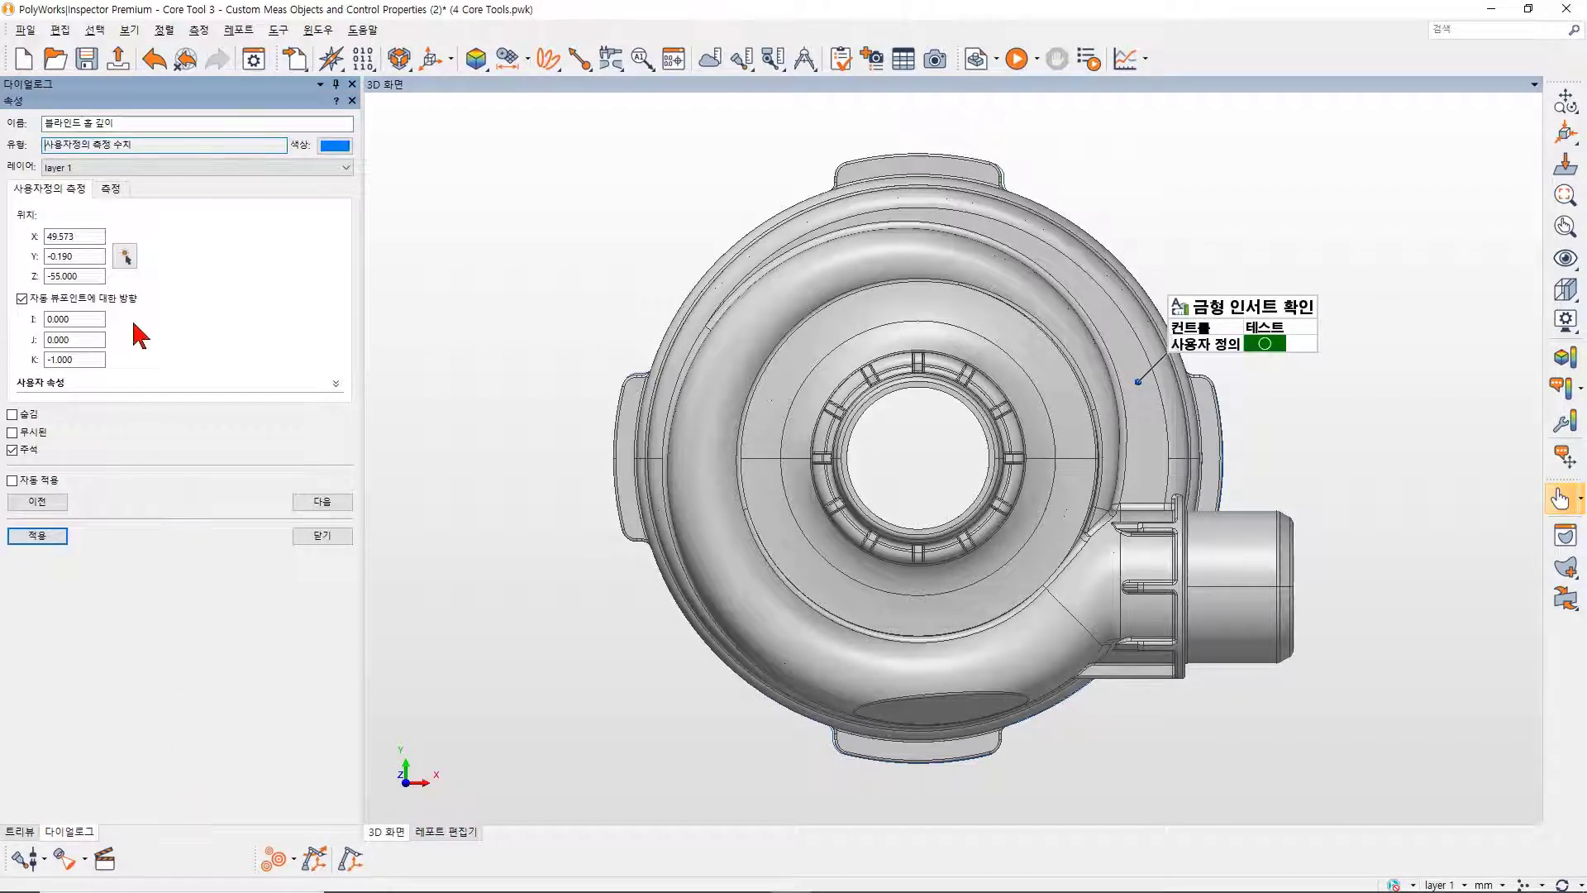
pyautogui.click(111, 189)
pyautogui.click(100, 241)
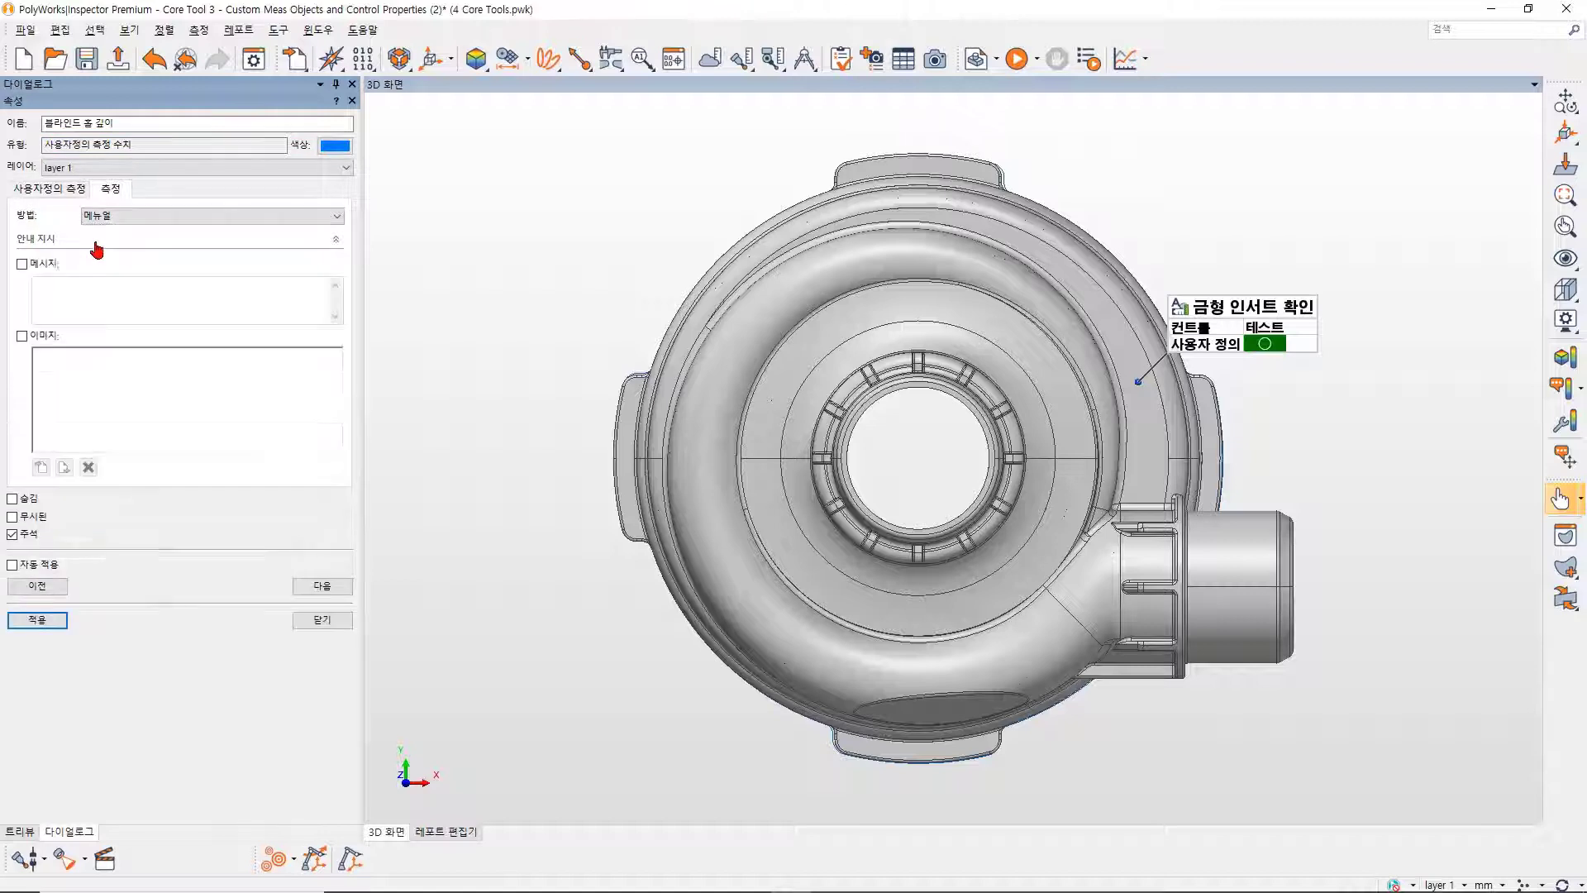
pyautogui.click(43, 263)
pyautogui.click(63, 297)
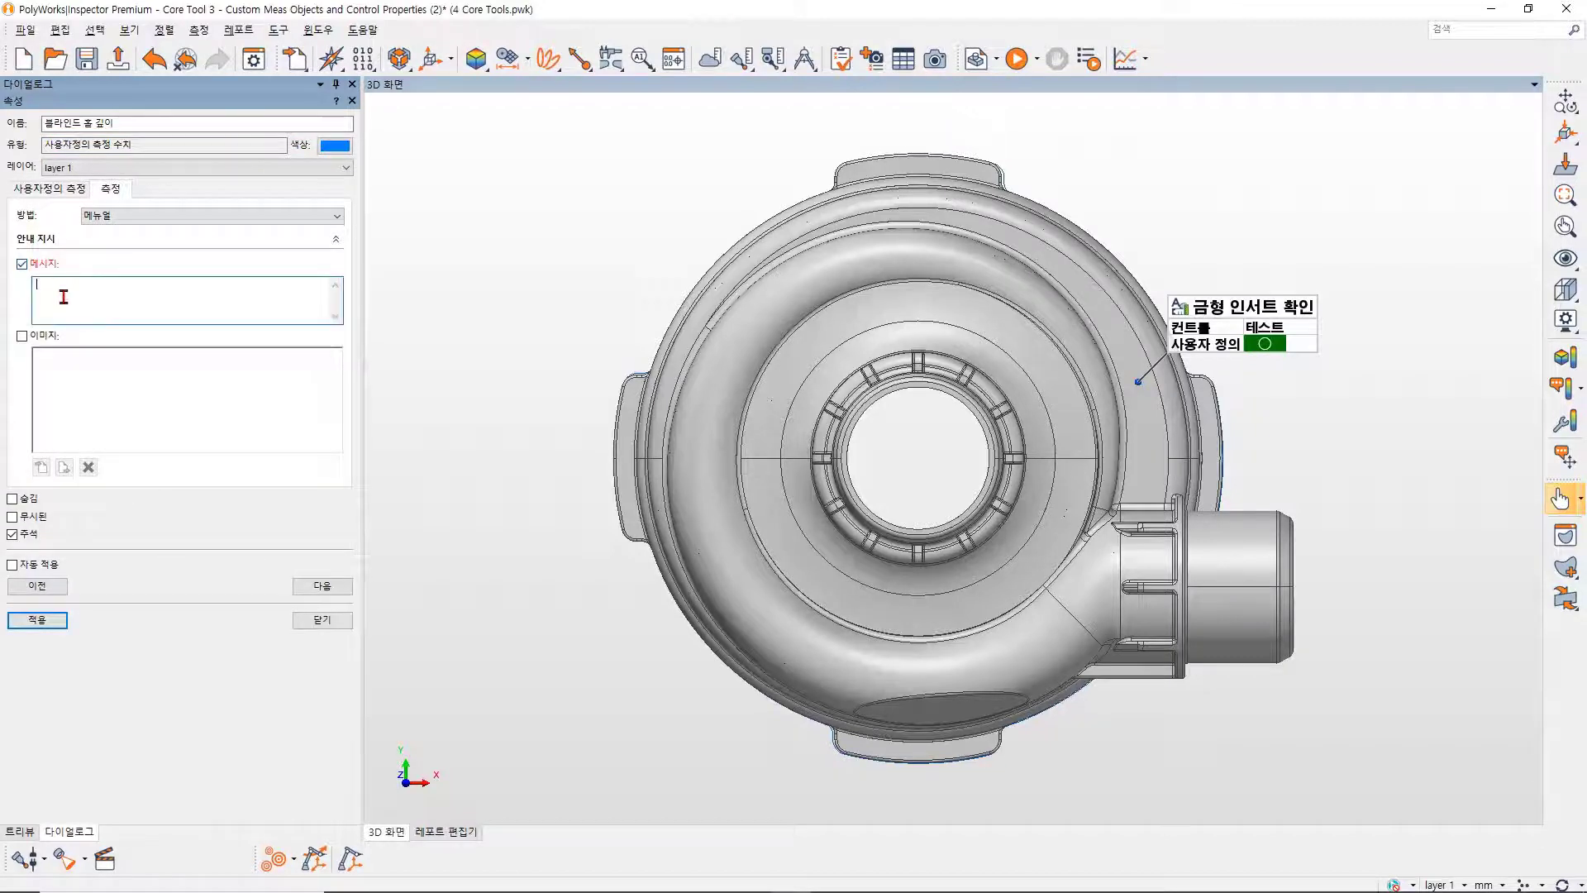
pyautogui.write('깊이 게이지 사용')
# Add Blind Hole Guiding Image as the blind hole depth's guiding image, then apply and close its properties.
pyautogui.click(23, 335)
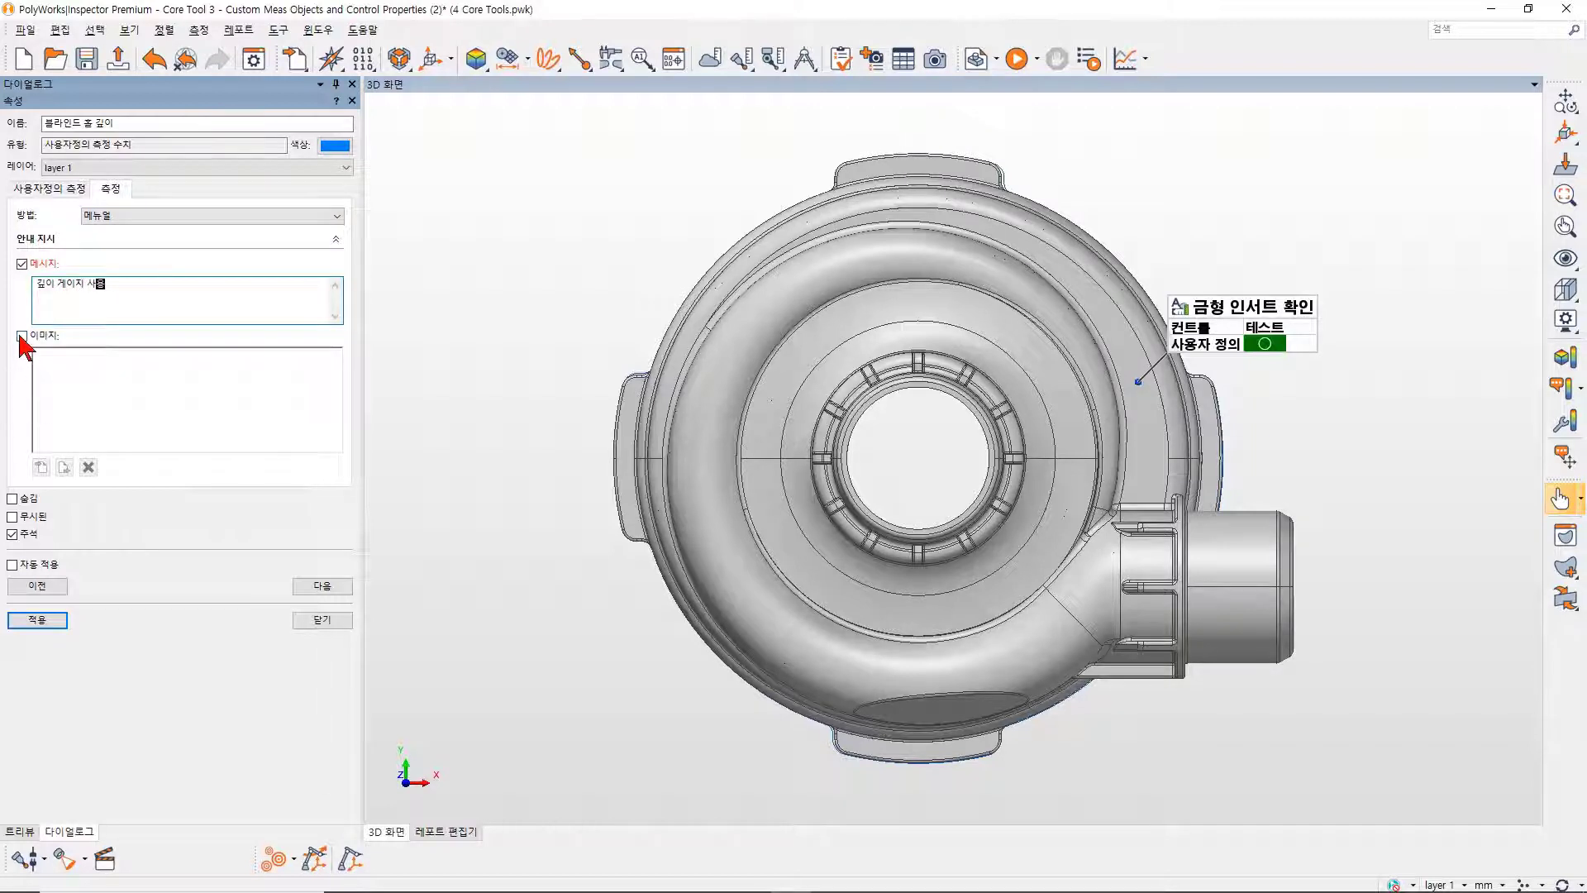
pyautogui.click(37, 465)
pyautogui.click(912, 392)
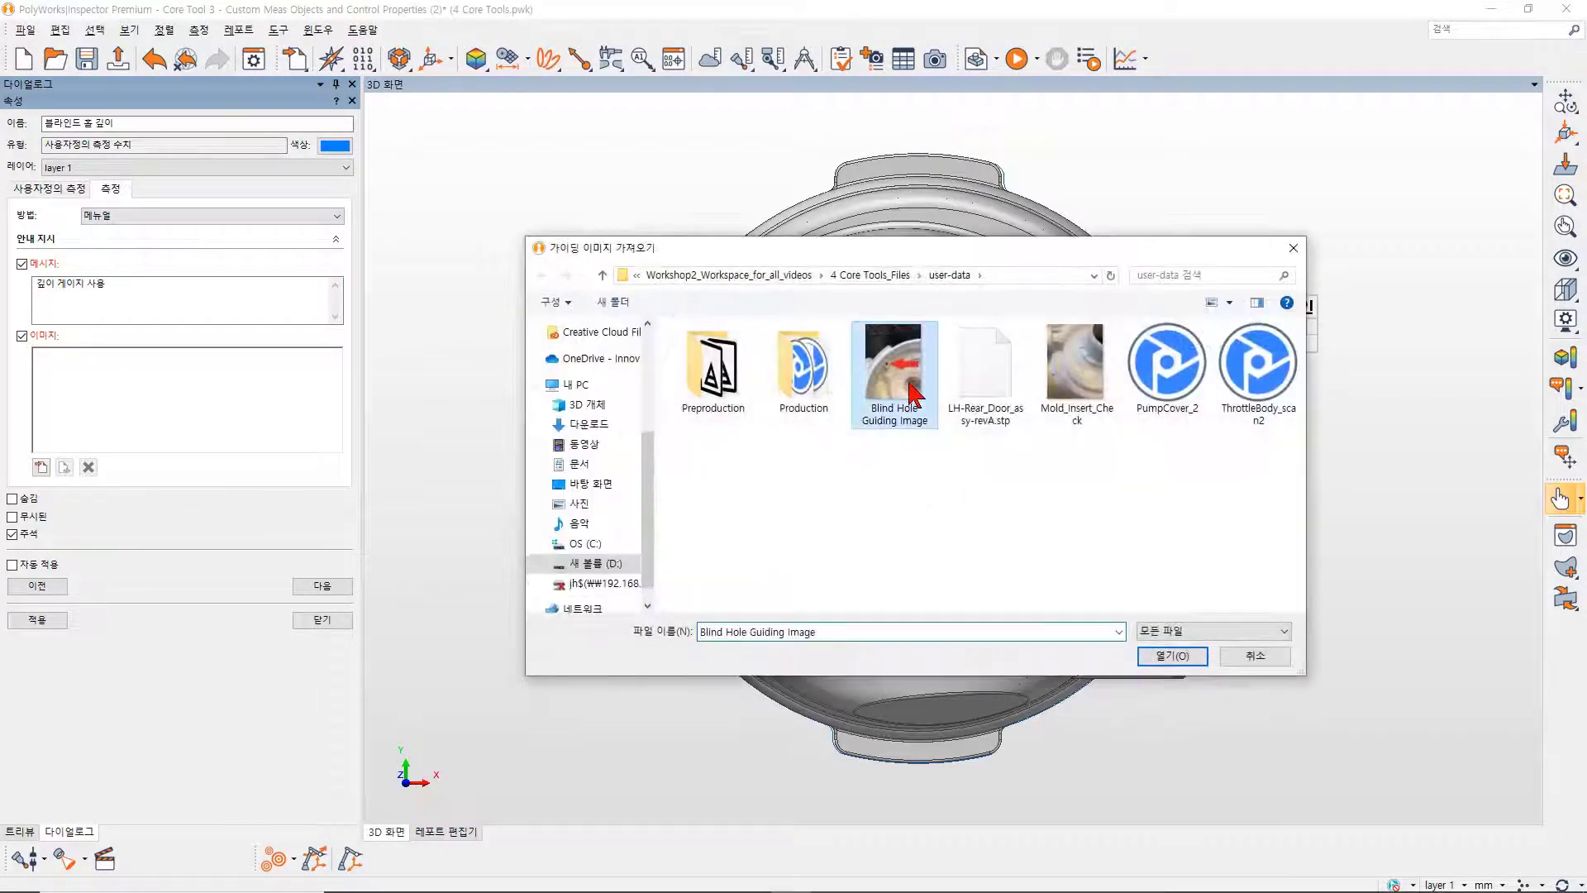
pyautogui.click(1168, 658)
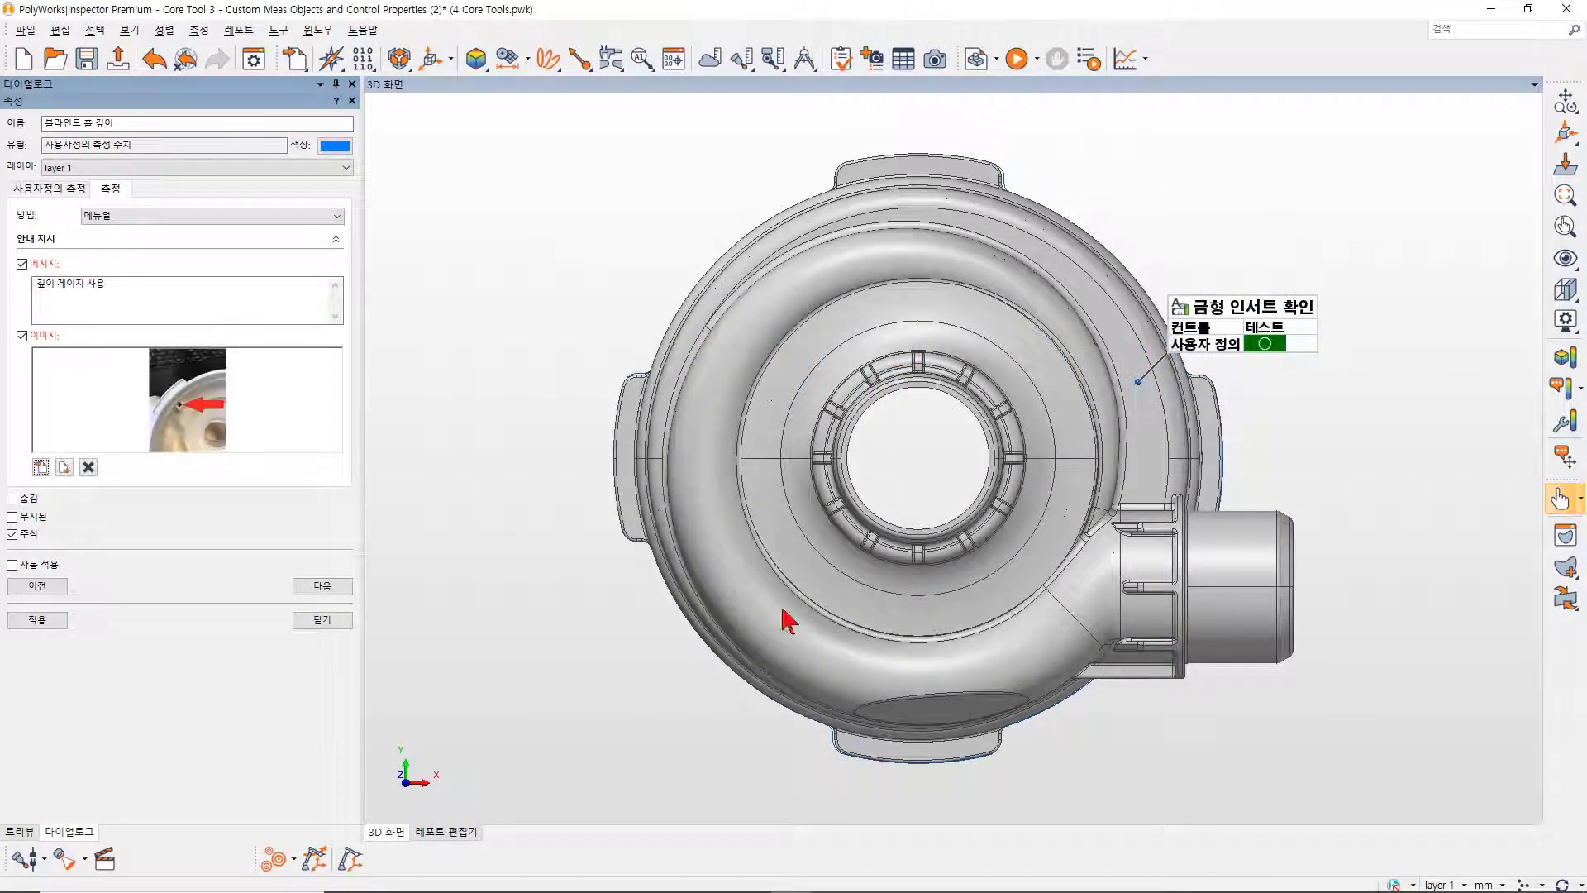
pyautogui.click(57, 623)
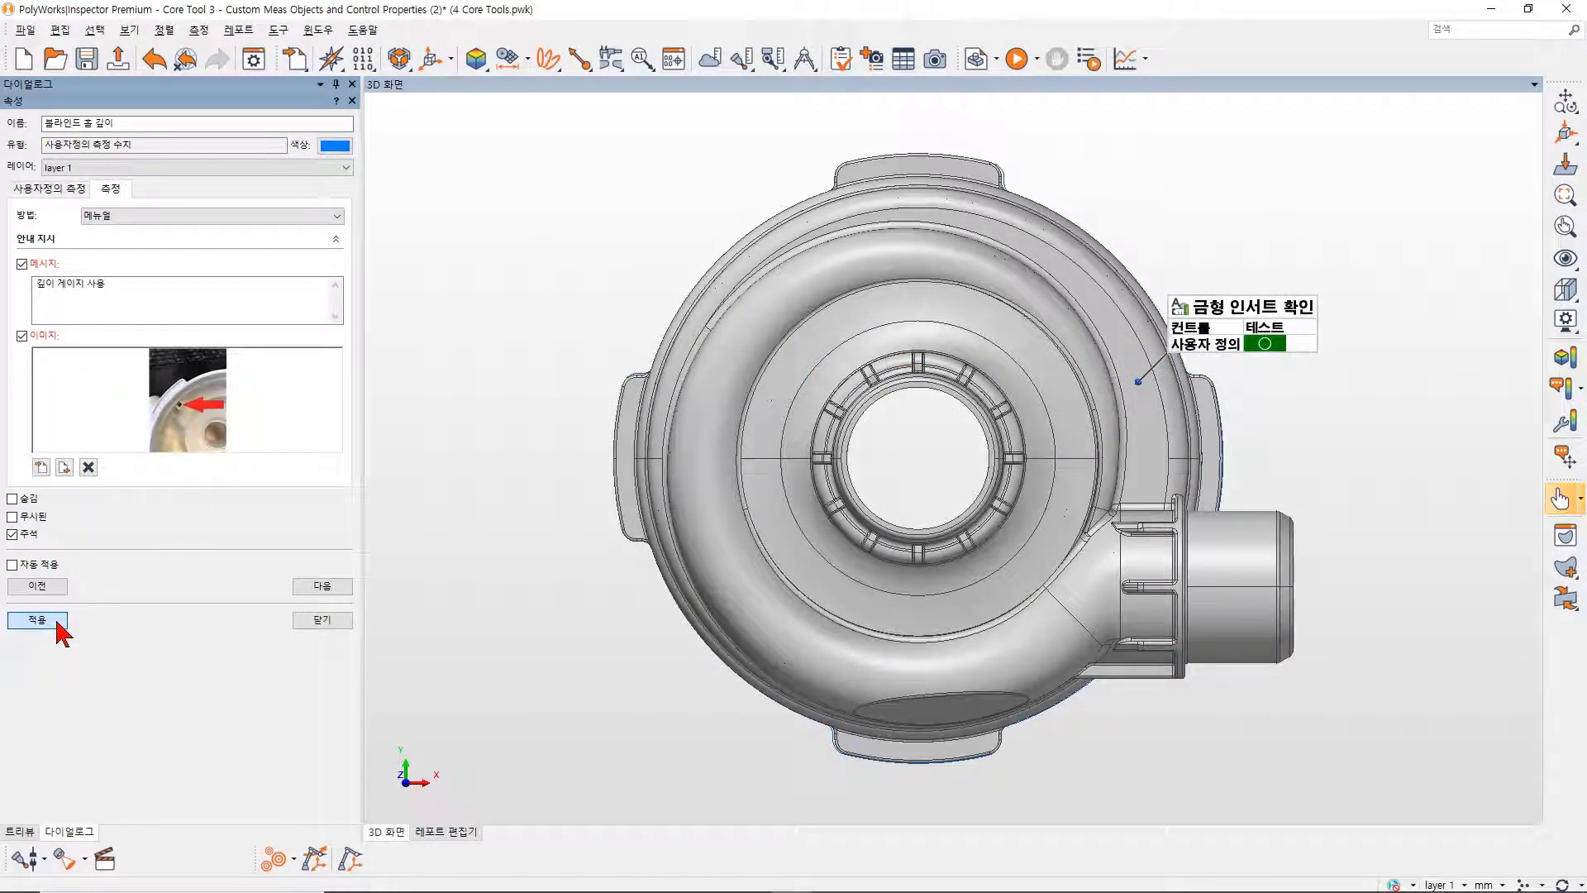
pyautogui.click(322, 622)
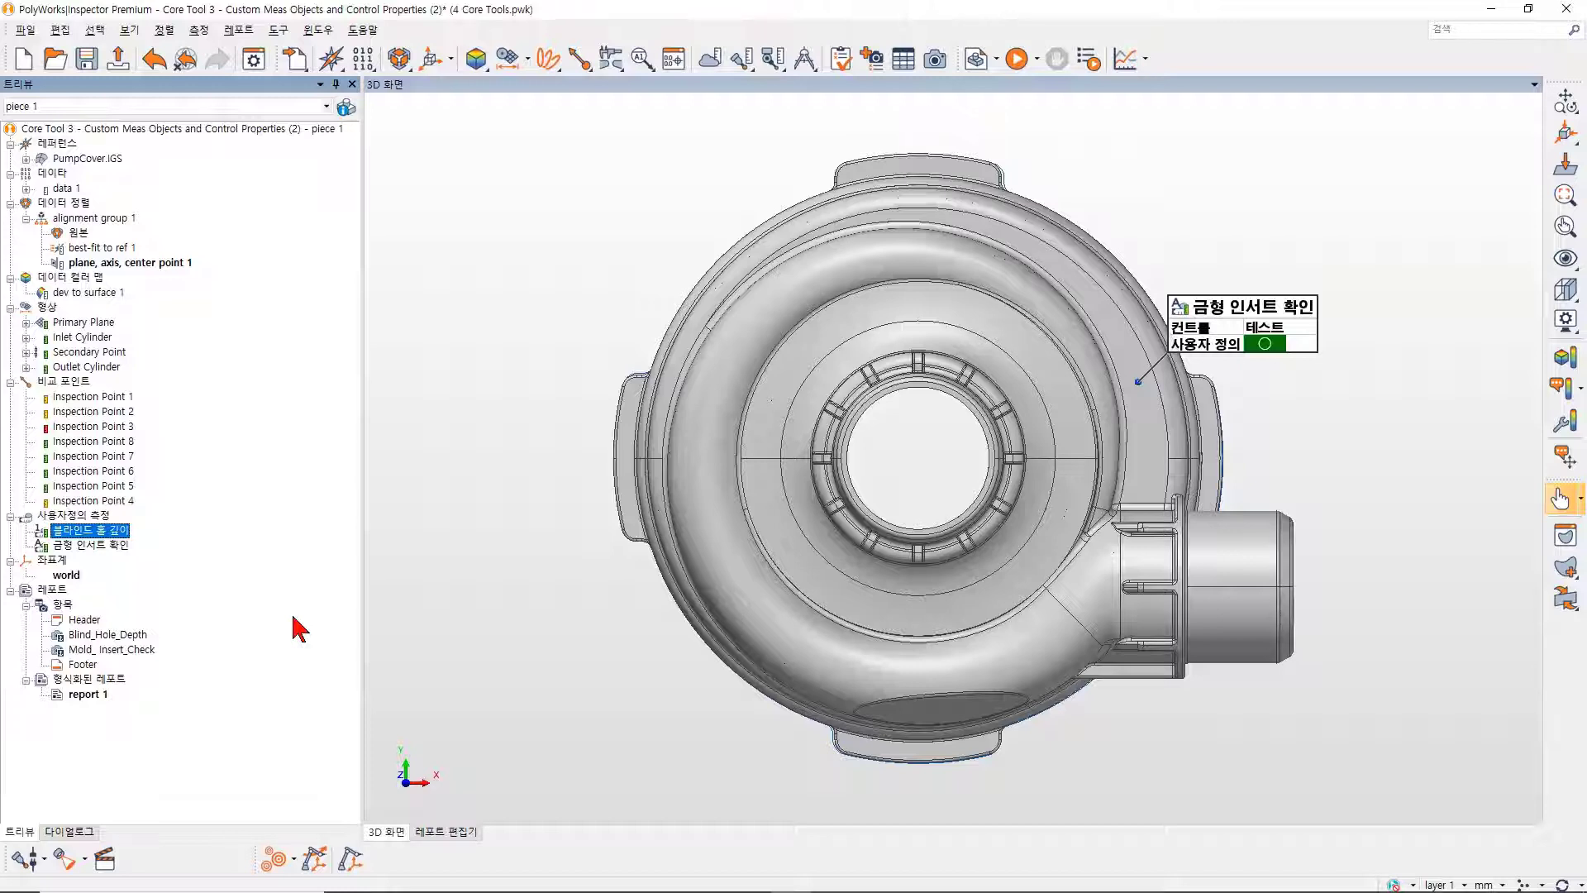
# Activate the Bottom View control view and add the 블라인드 홀 깊이 measurement to it.
pyautogui.click(840, 59)
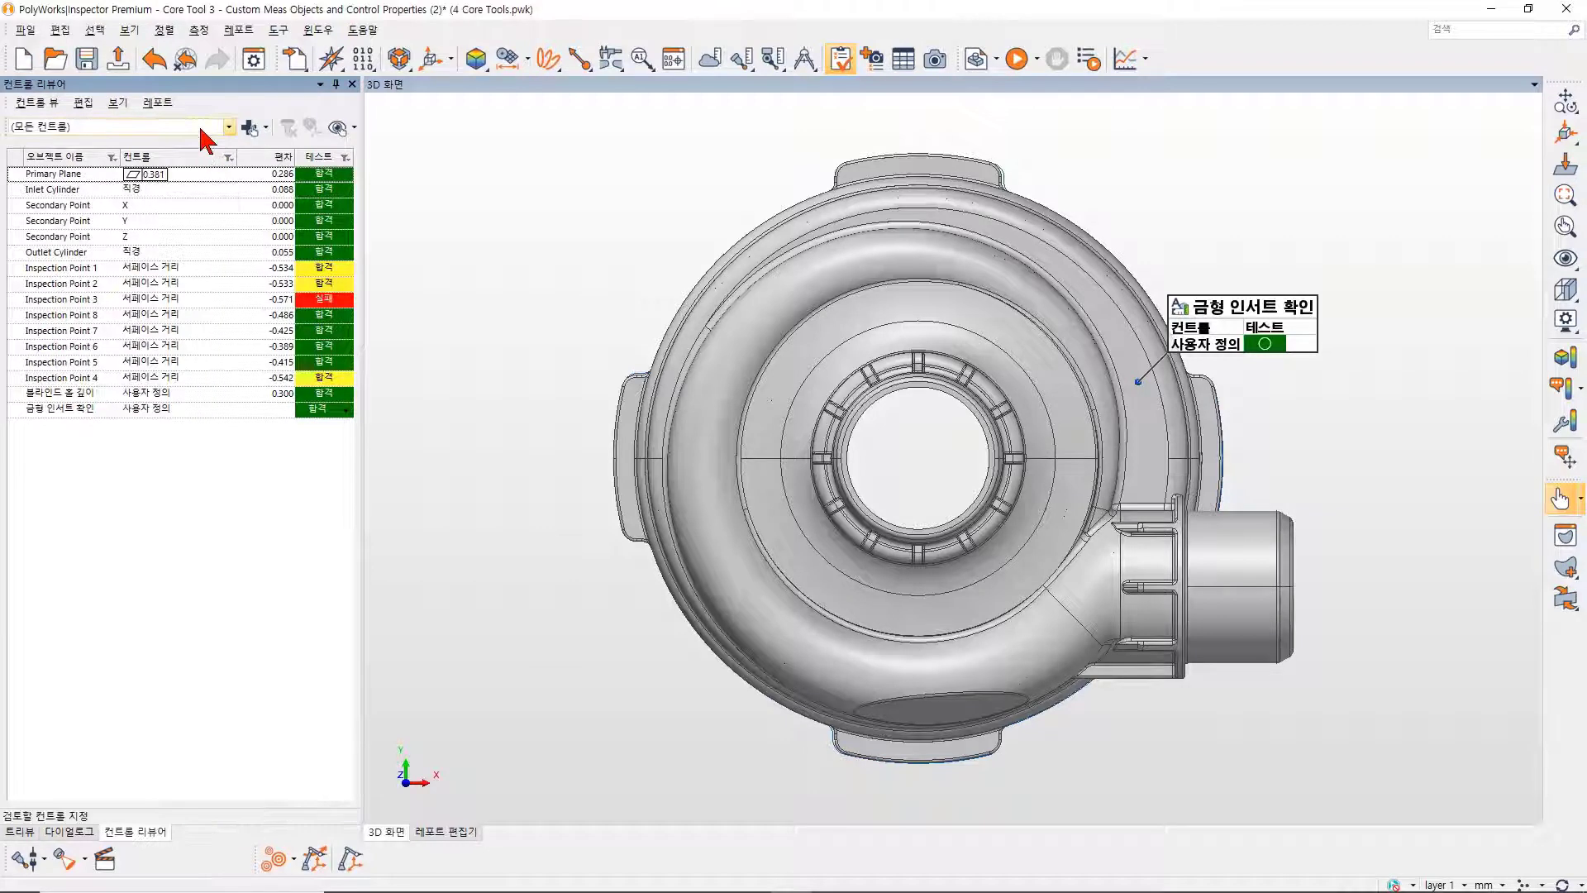
pyautogui.click(228, 126)
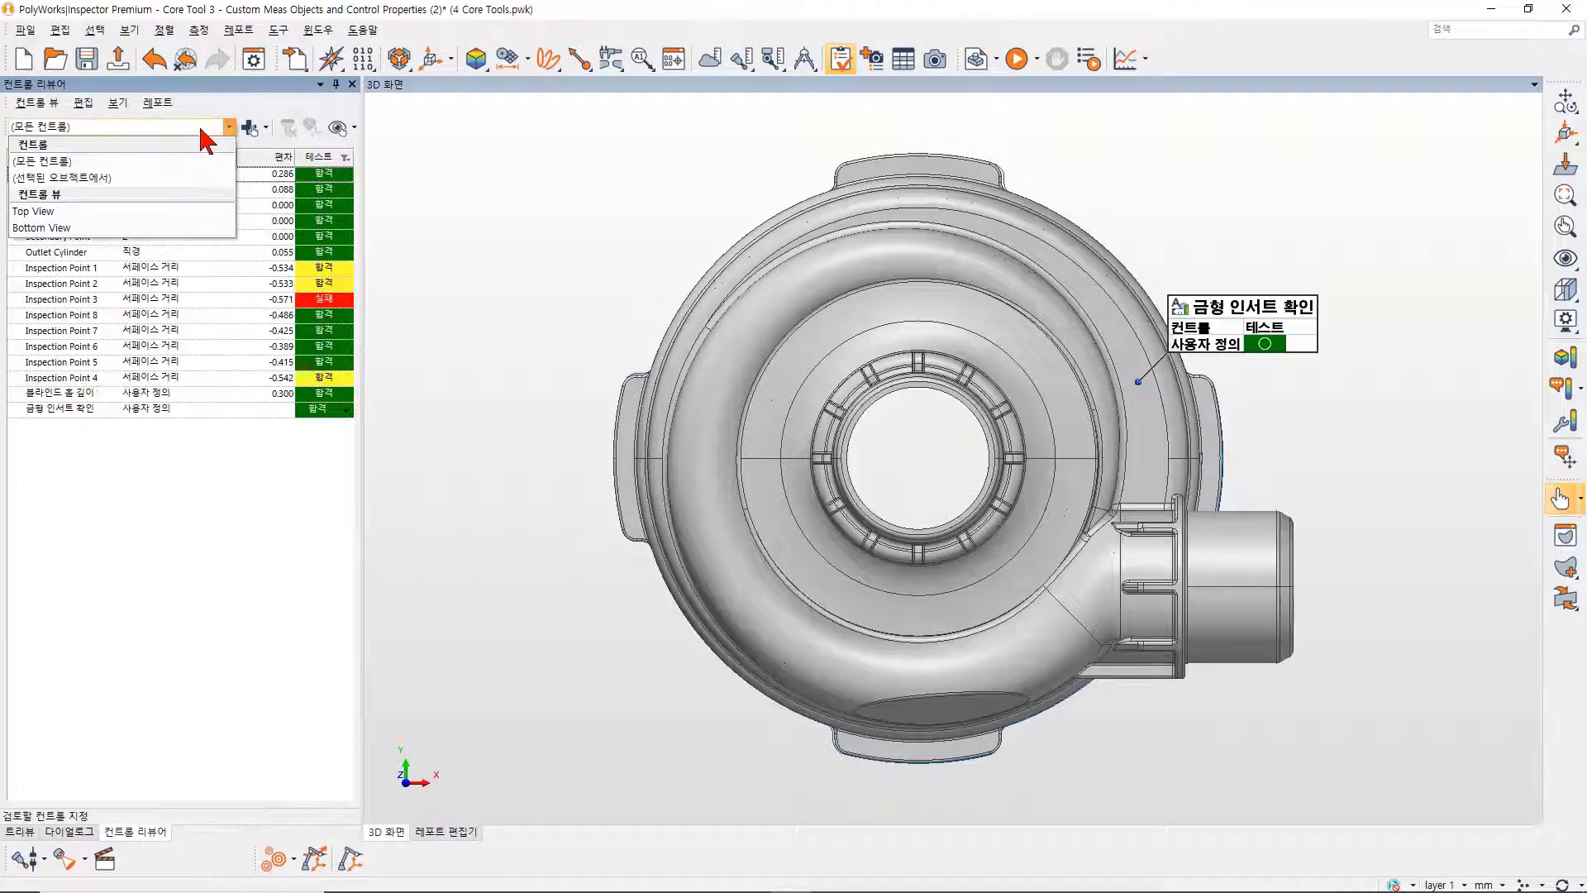
pyautogui.click(96, 227)
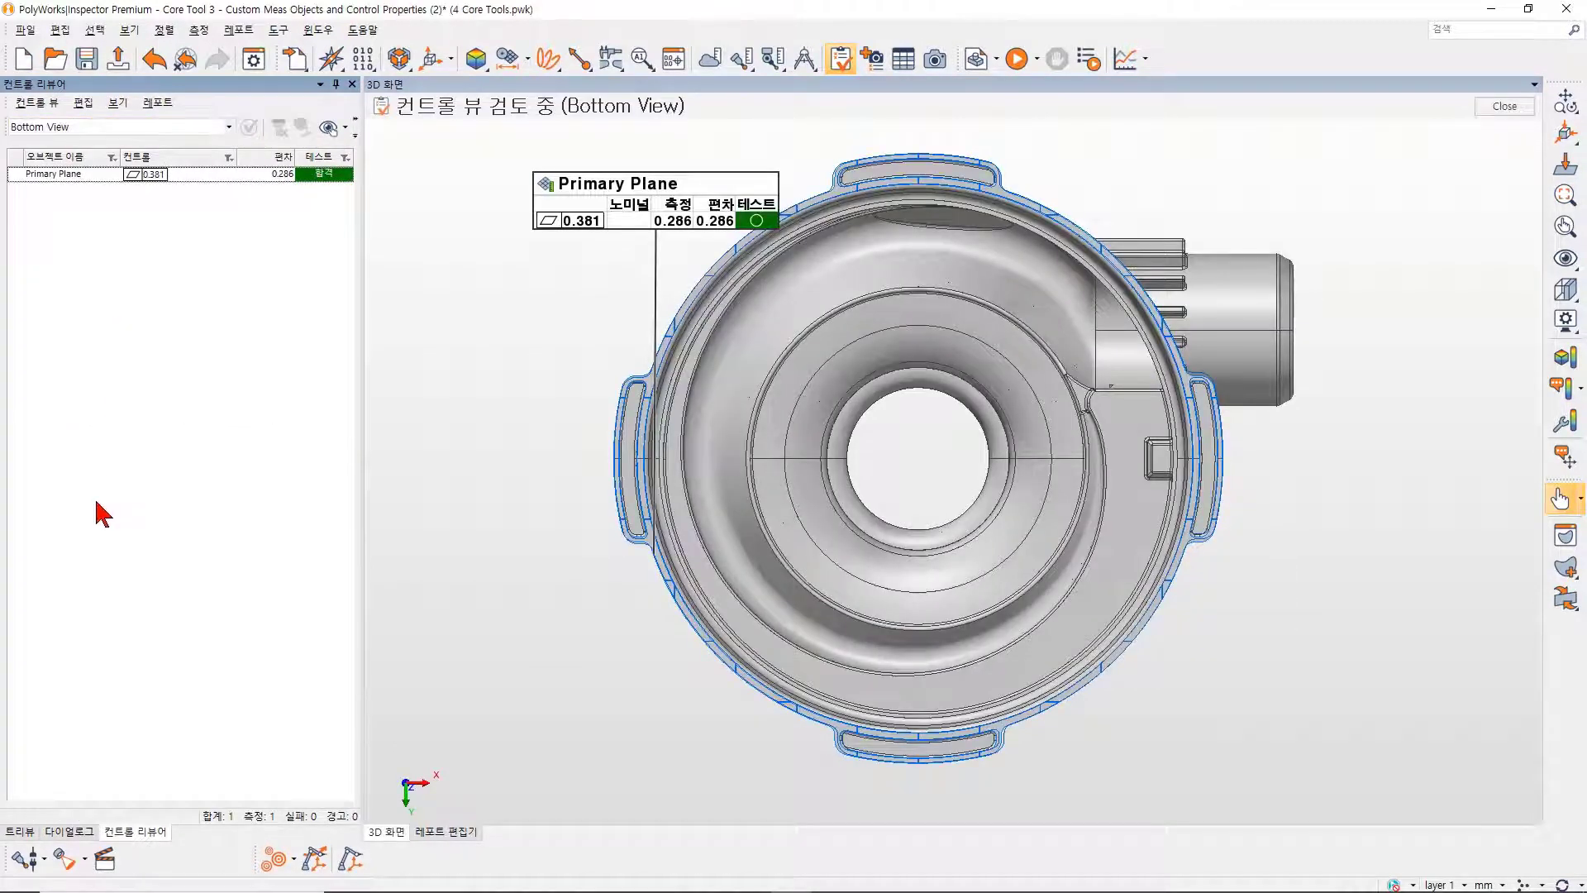
pyautogui.click(23, 832)
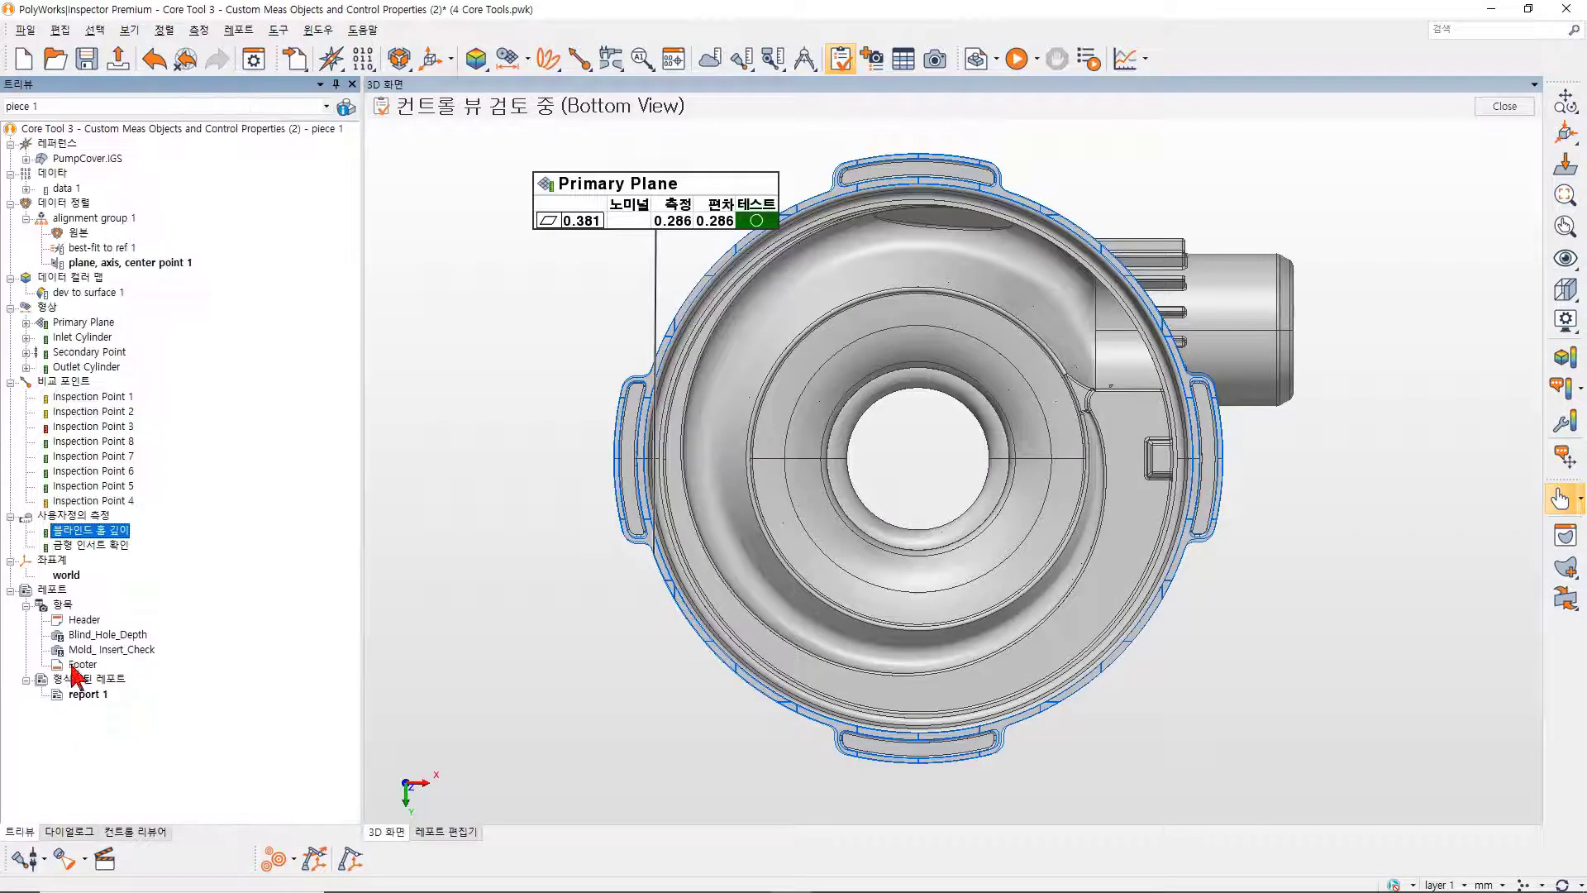
pyautogui.rightClick(97, 544)
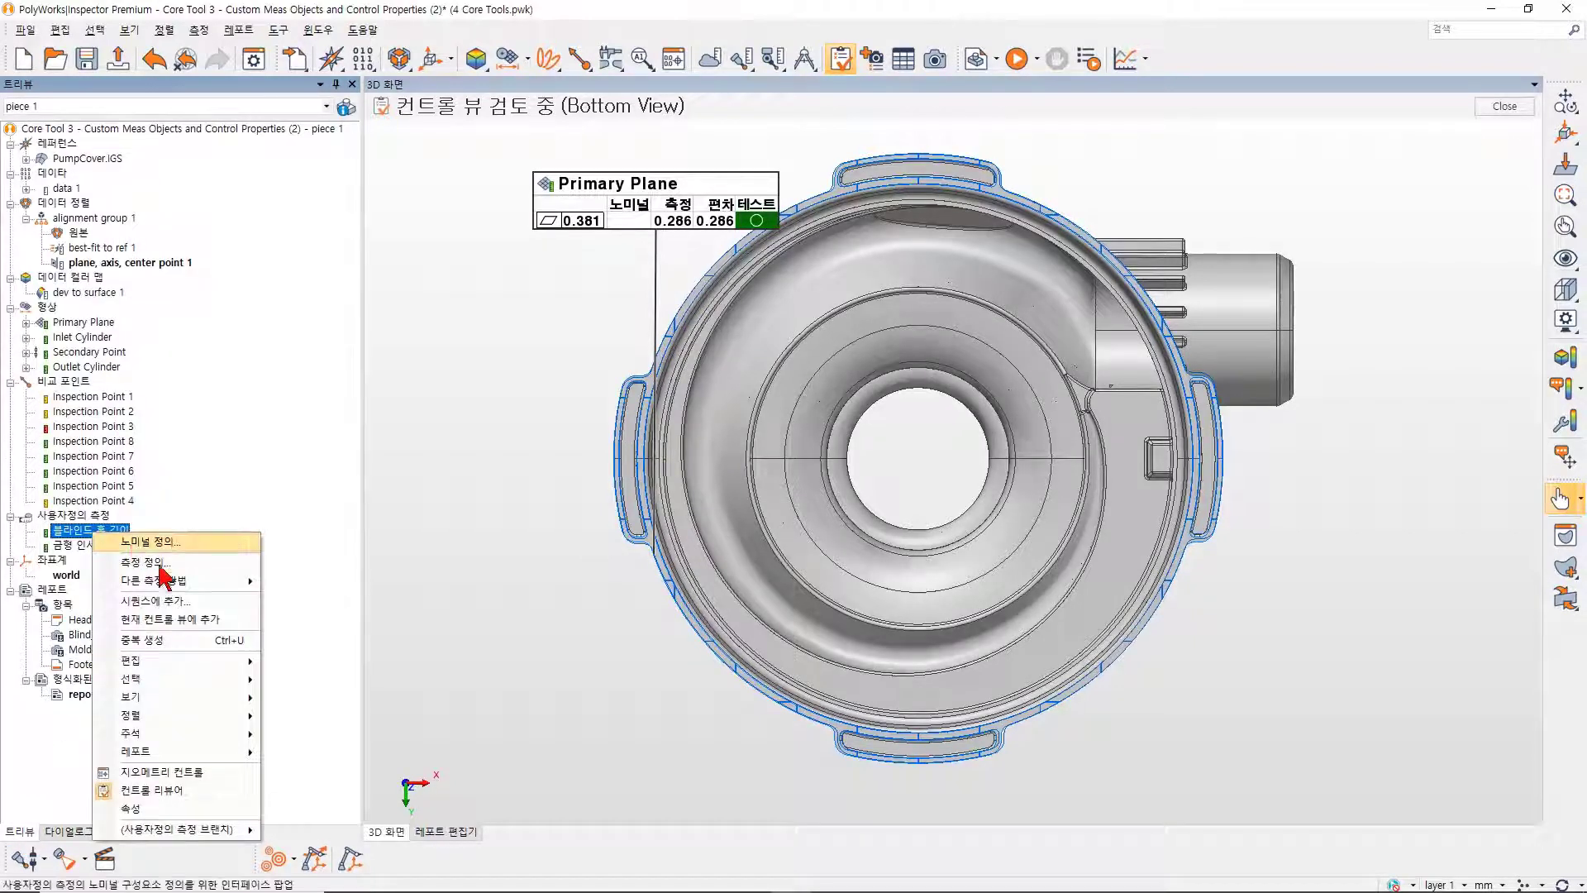
pyautogui.click(232, 627)
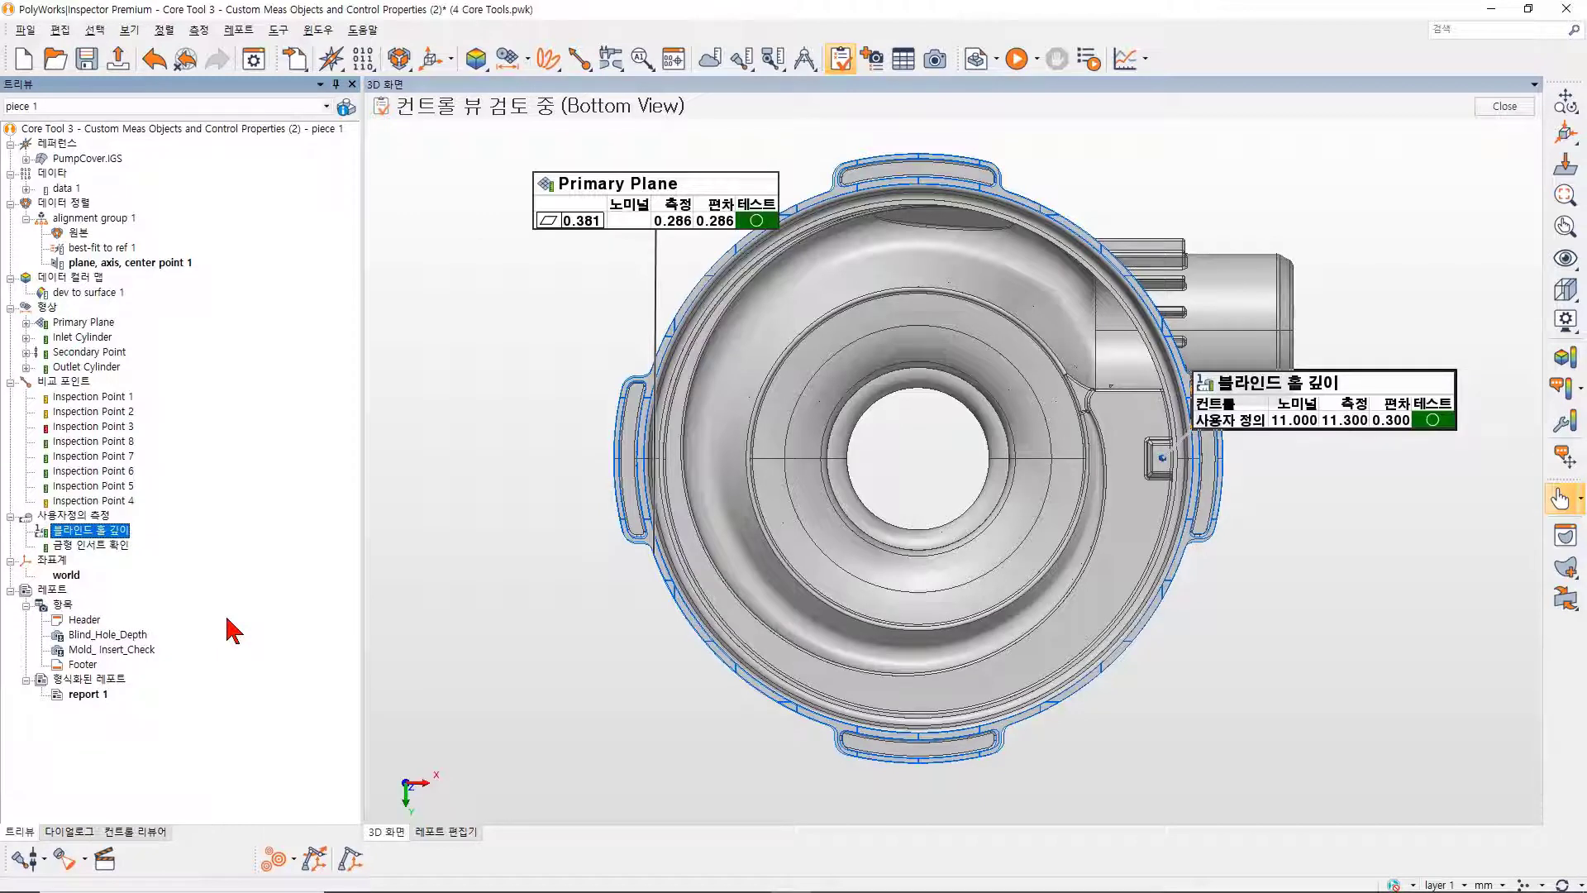
# Check the blind hole depth's entry and annotation in the Bottom View control view, then close the control reviewer.
pyautogui.click(147, 832)
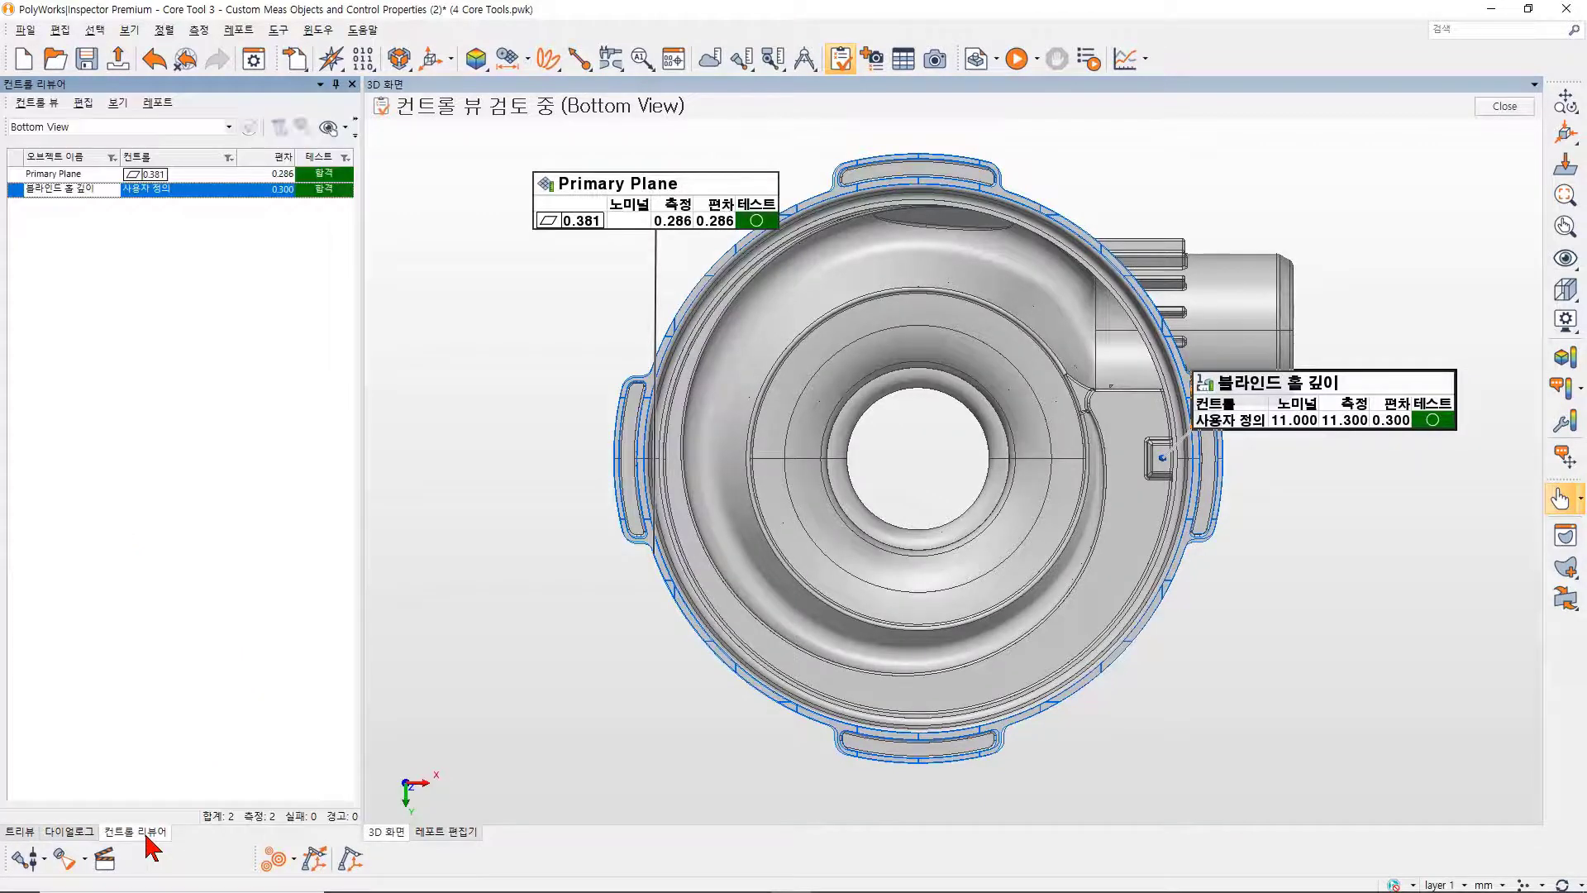
pyautogui.click(166, 203)
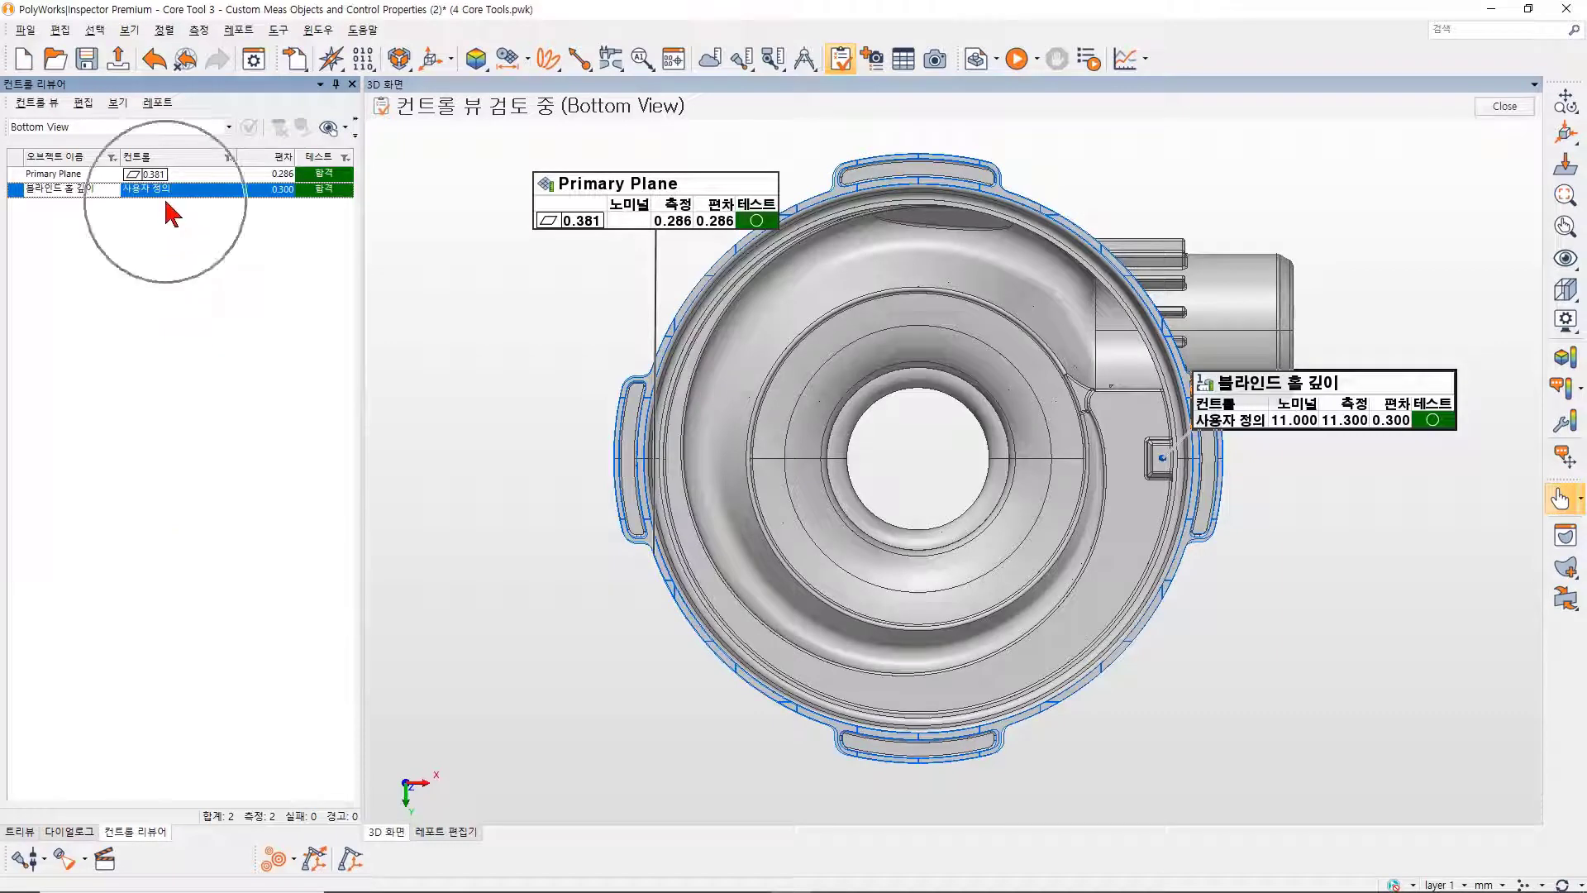
pyautogui.click(1287, 419)
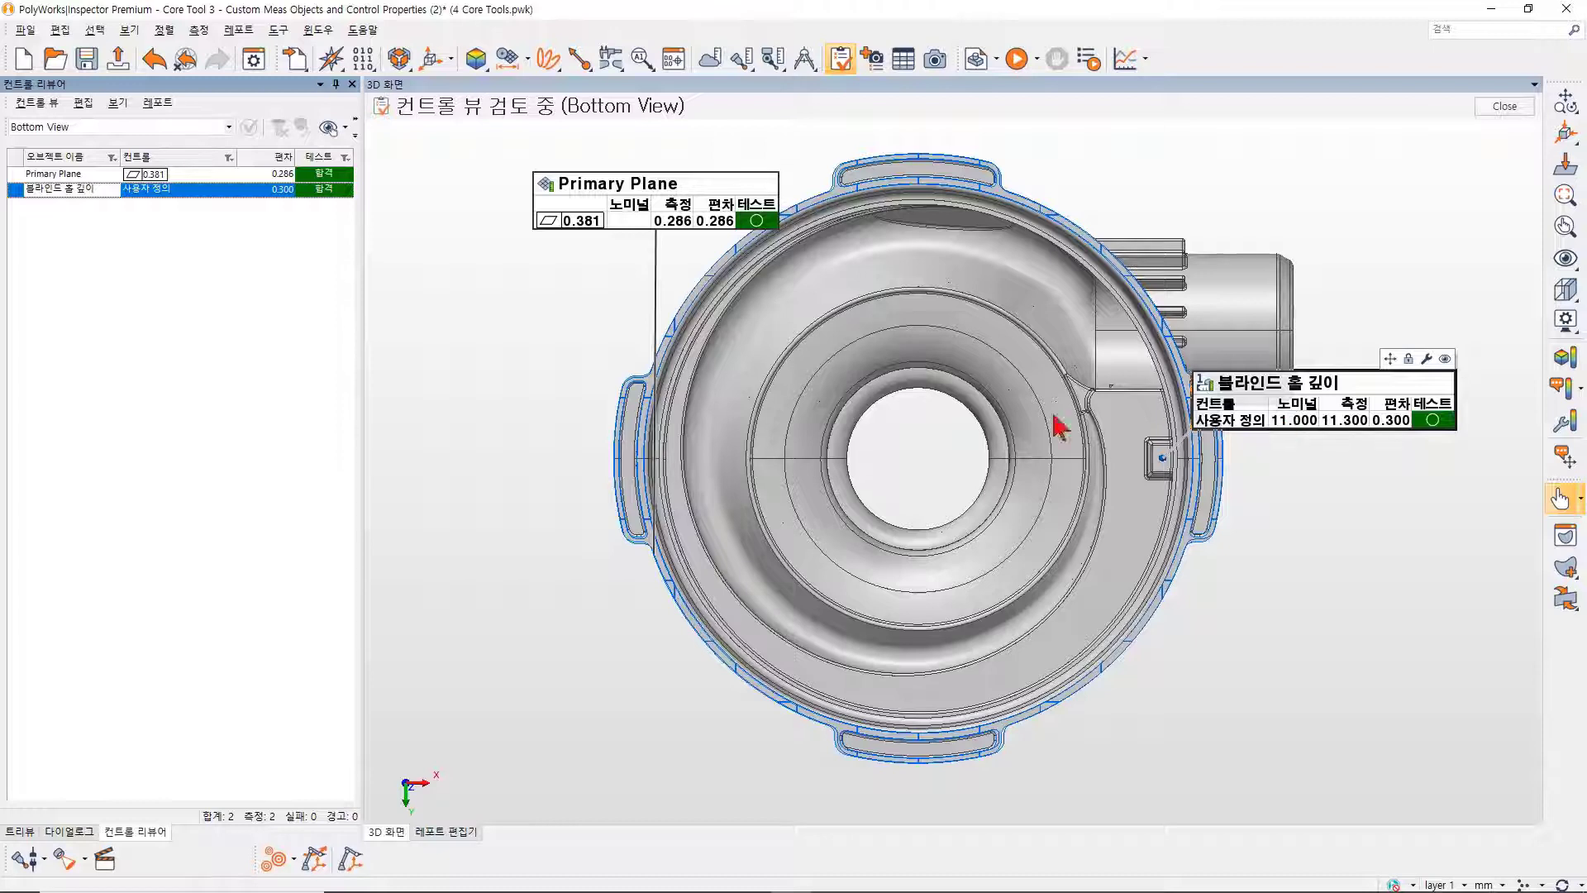
pyautogui.click(353, 84)
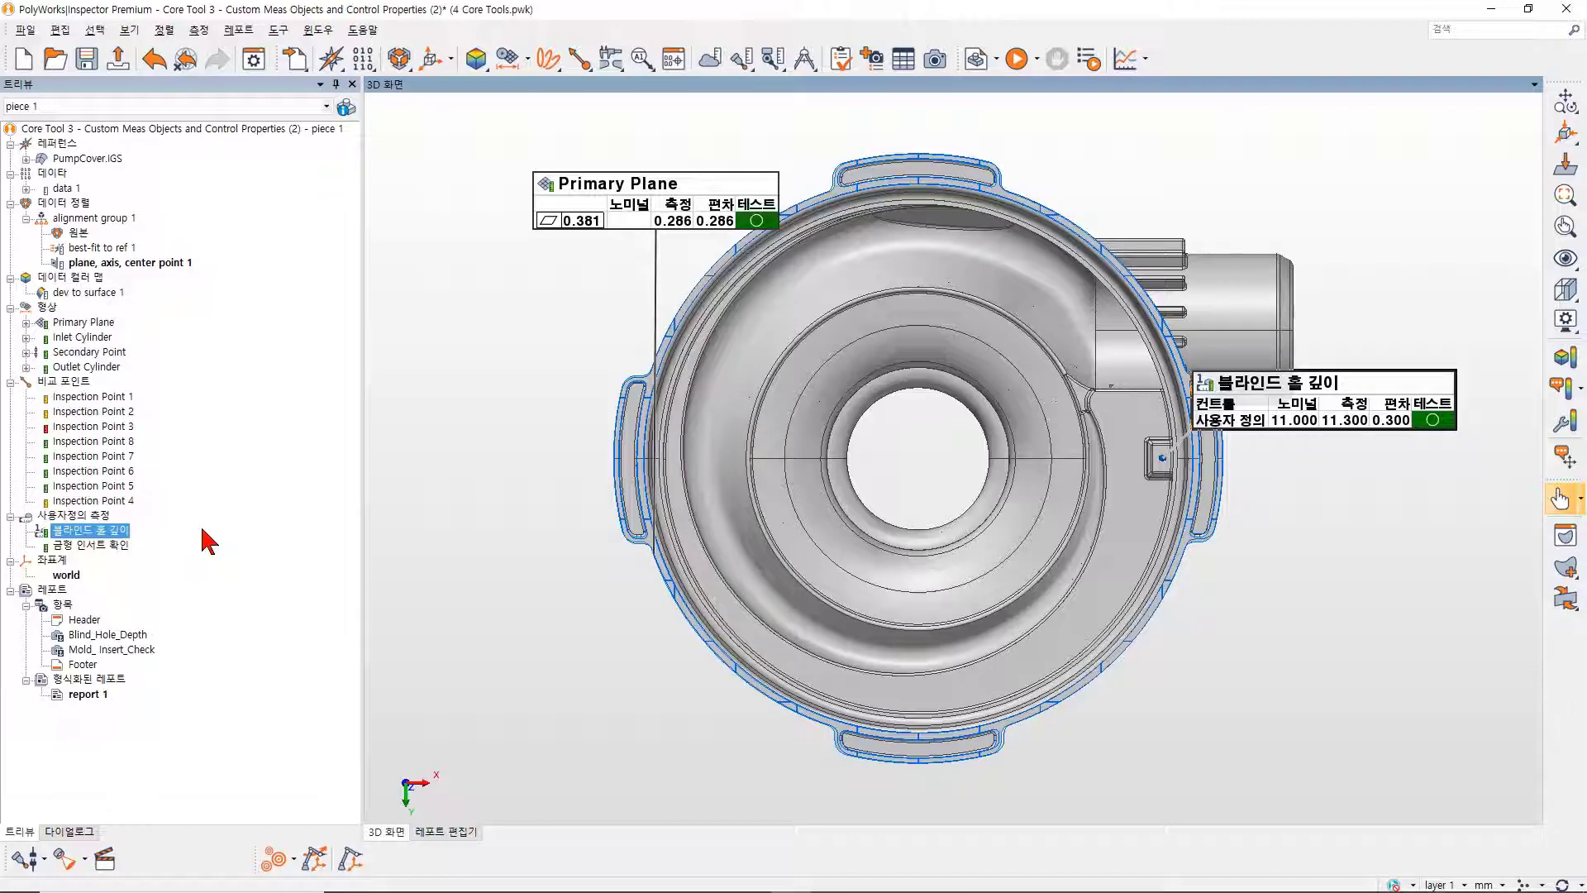
# Add a user-defined control property named 재작업 절차 in the control options and apply it.
pyautogui.click(278, 32)
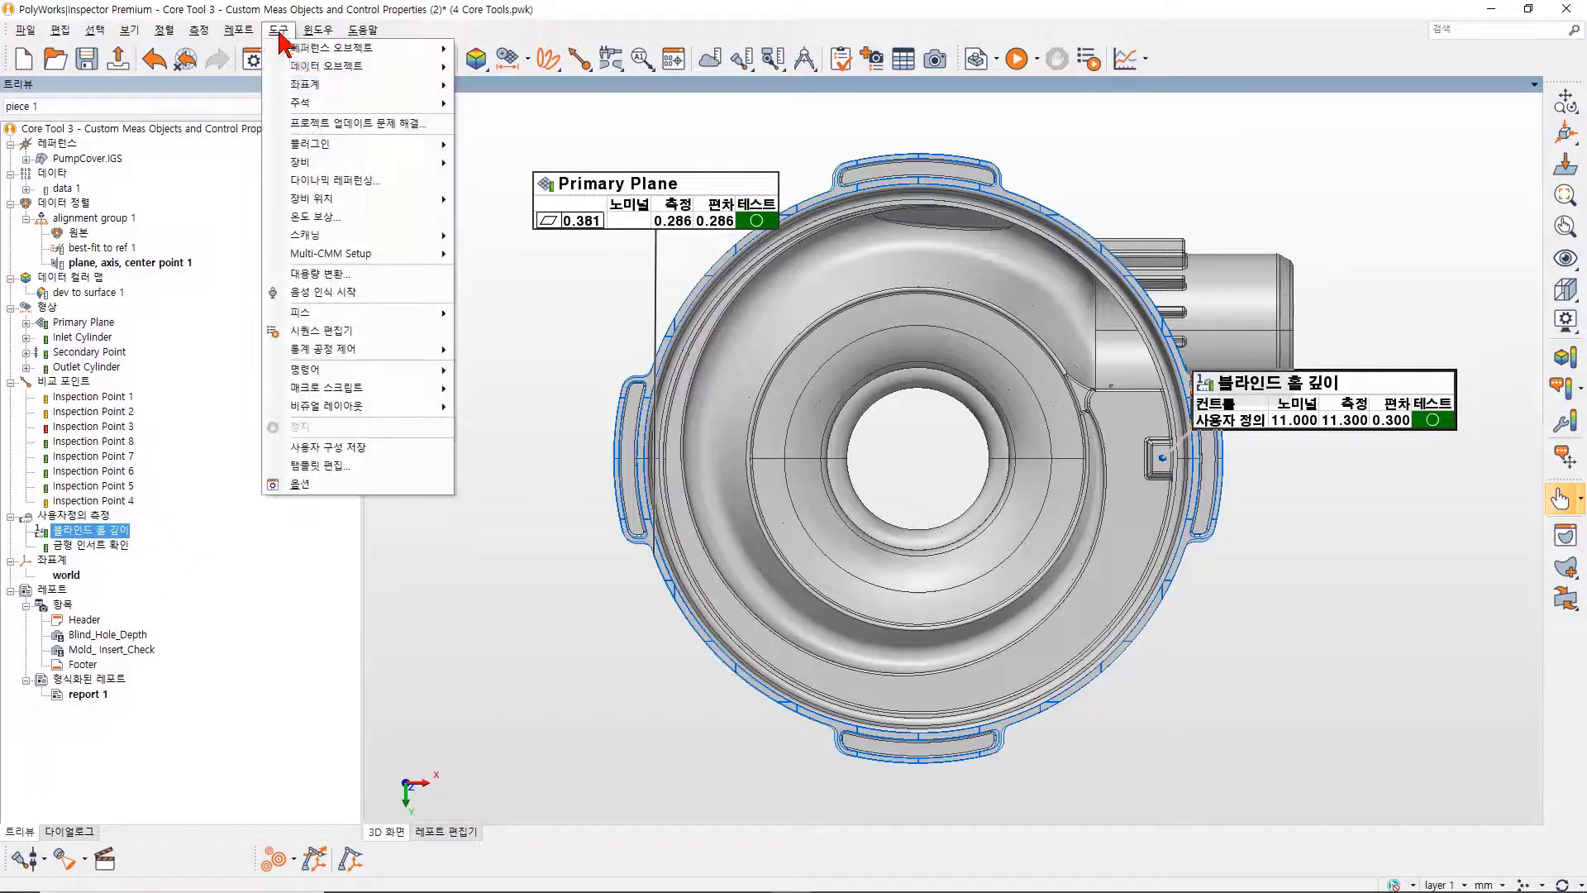
pyautogui.click(300, 484)
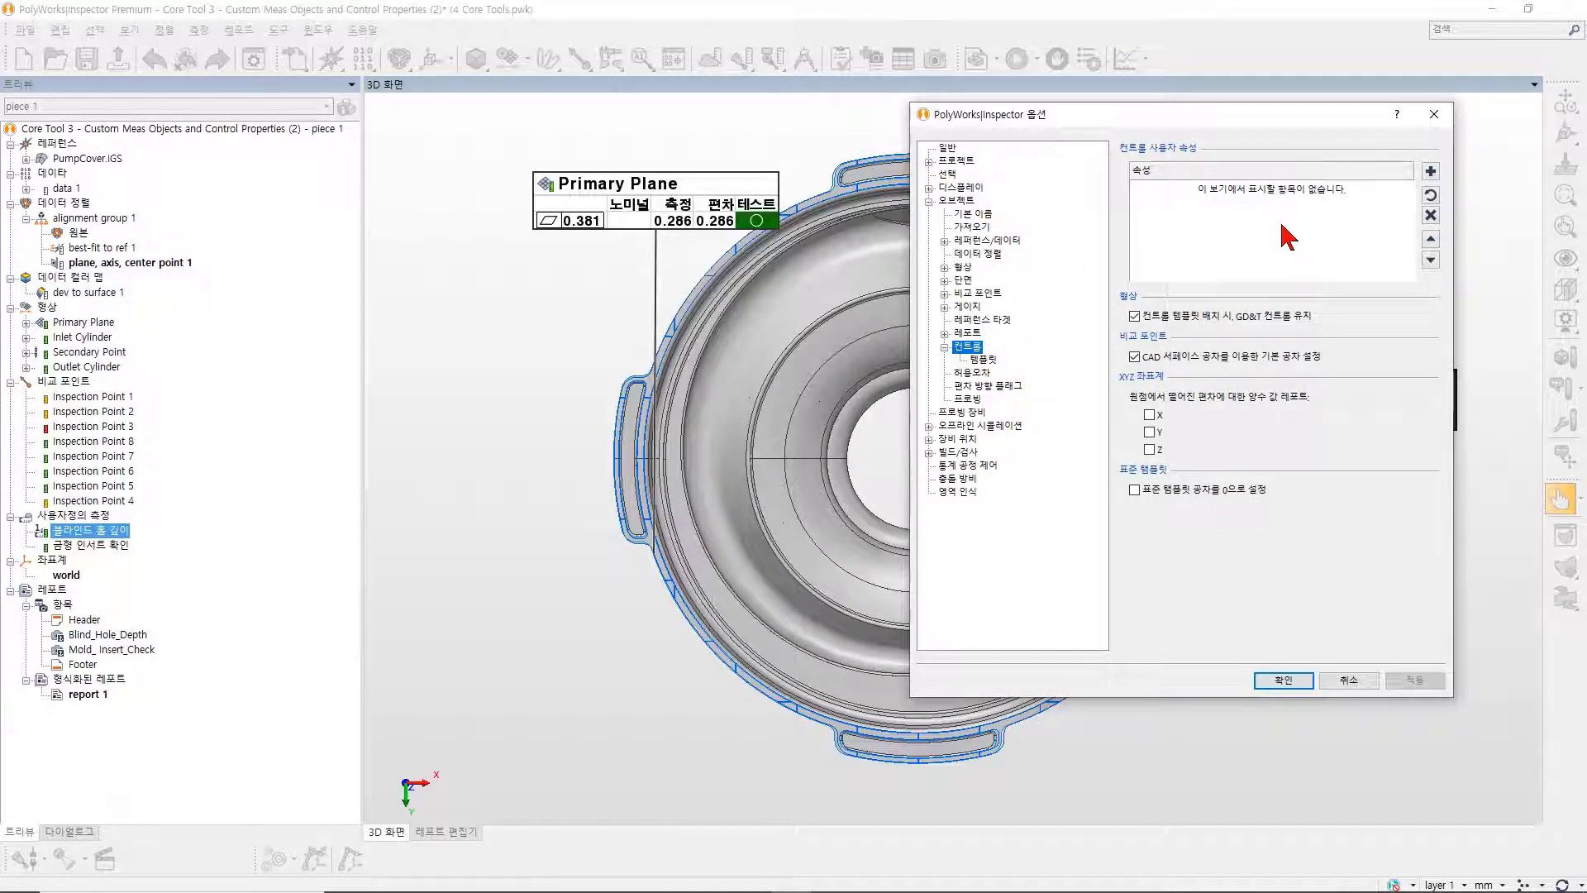
pyautogui.click(1431, 173)
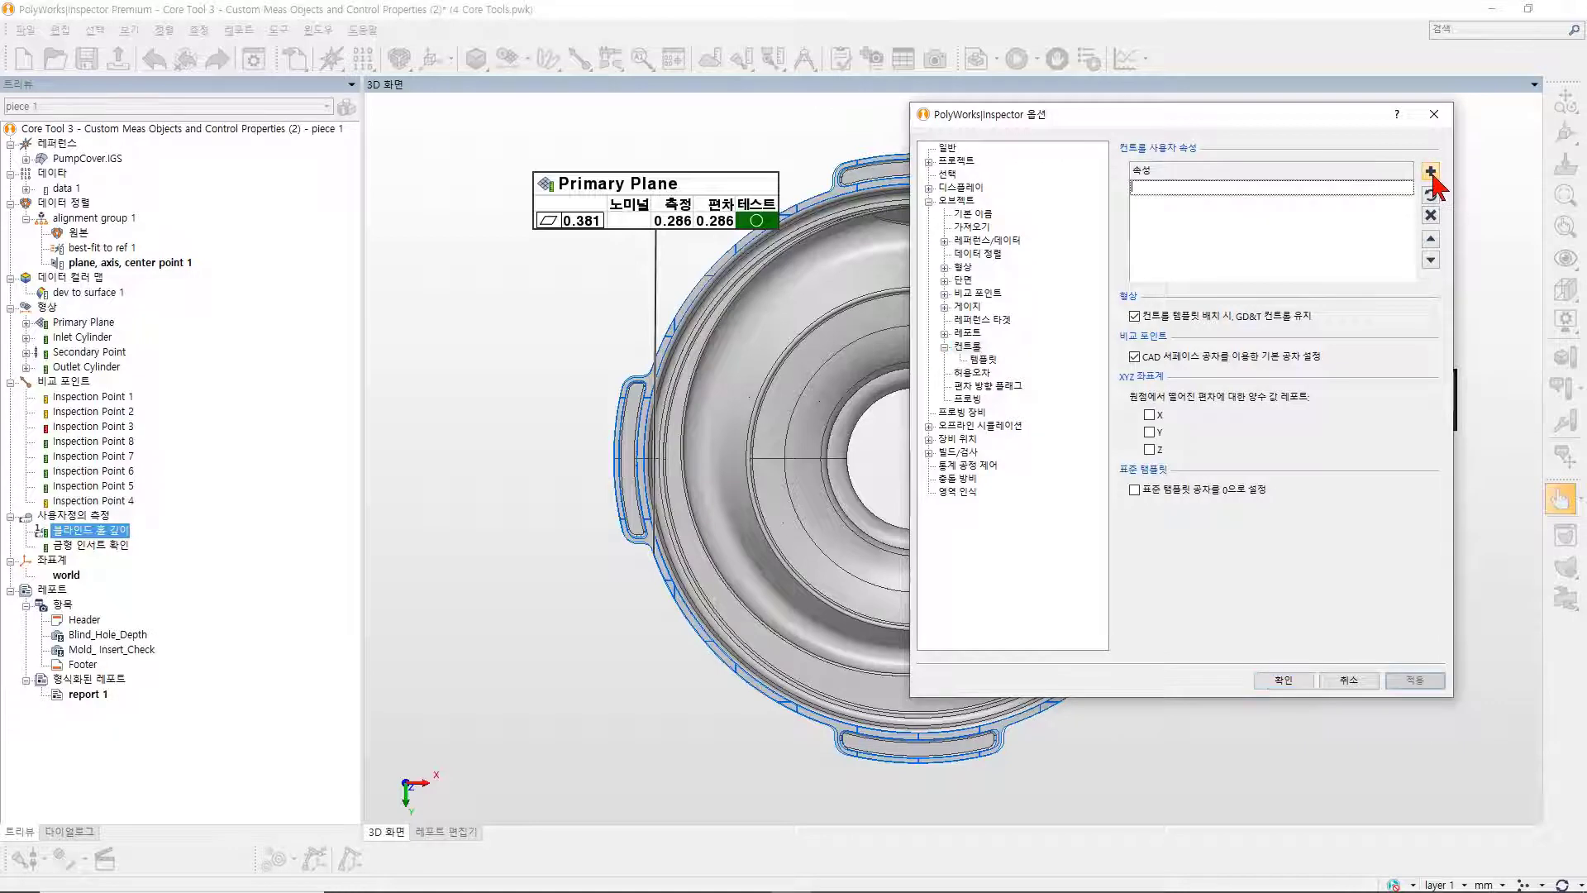
pyautogui.write('제어')
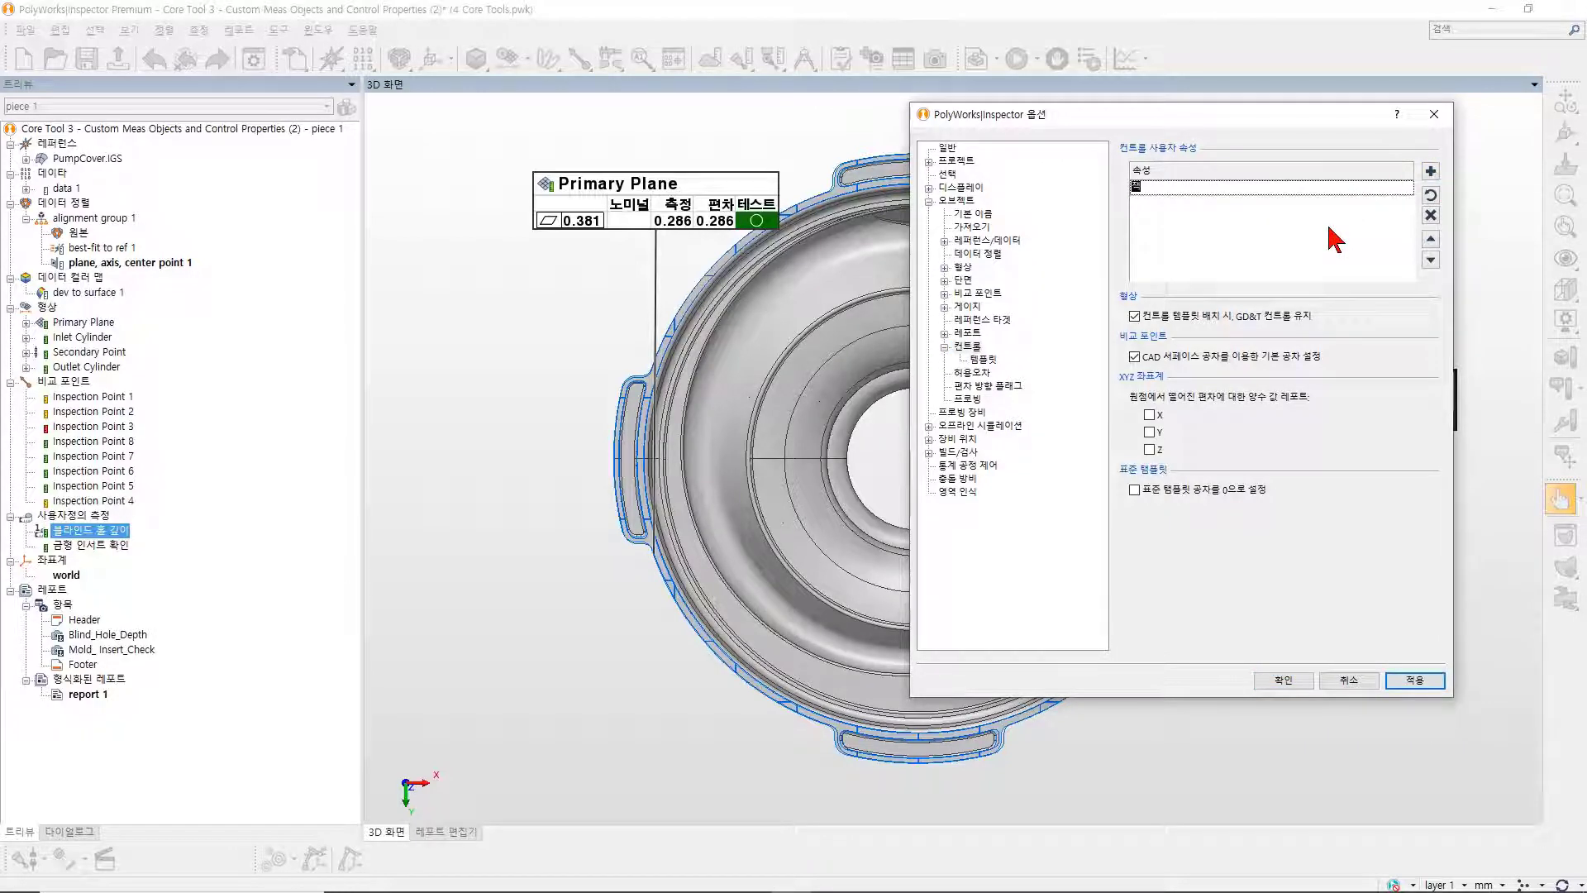
pyautogui.press('BackSpace')
pyautogui.press('BackSpace')
pyautogui.write('제작업 절차')
pyautogui.click(1437, 683)
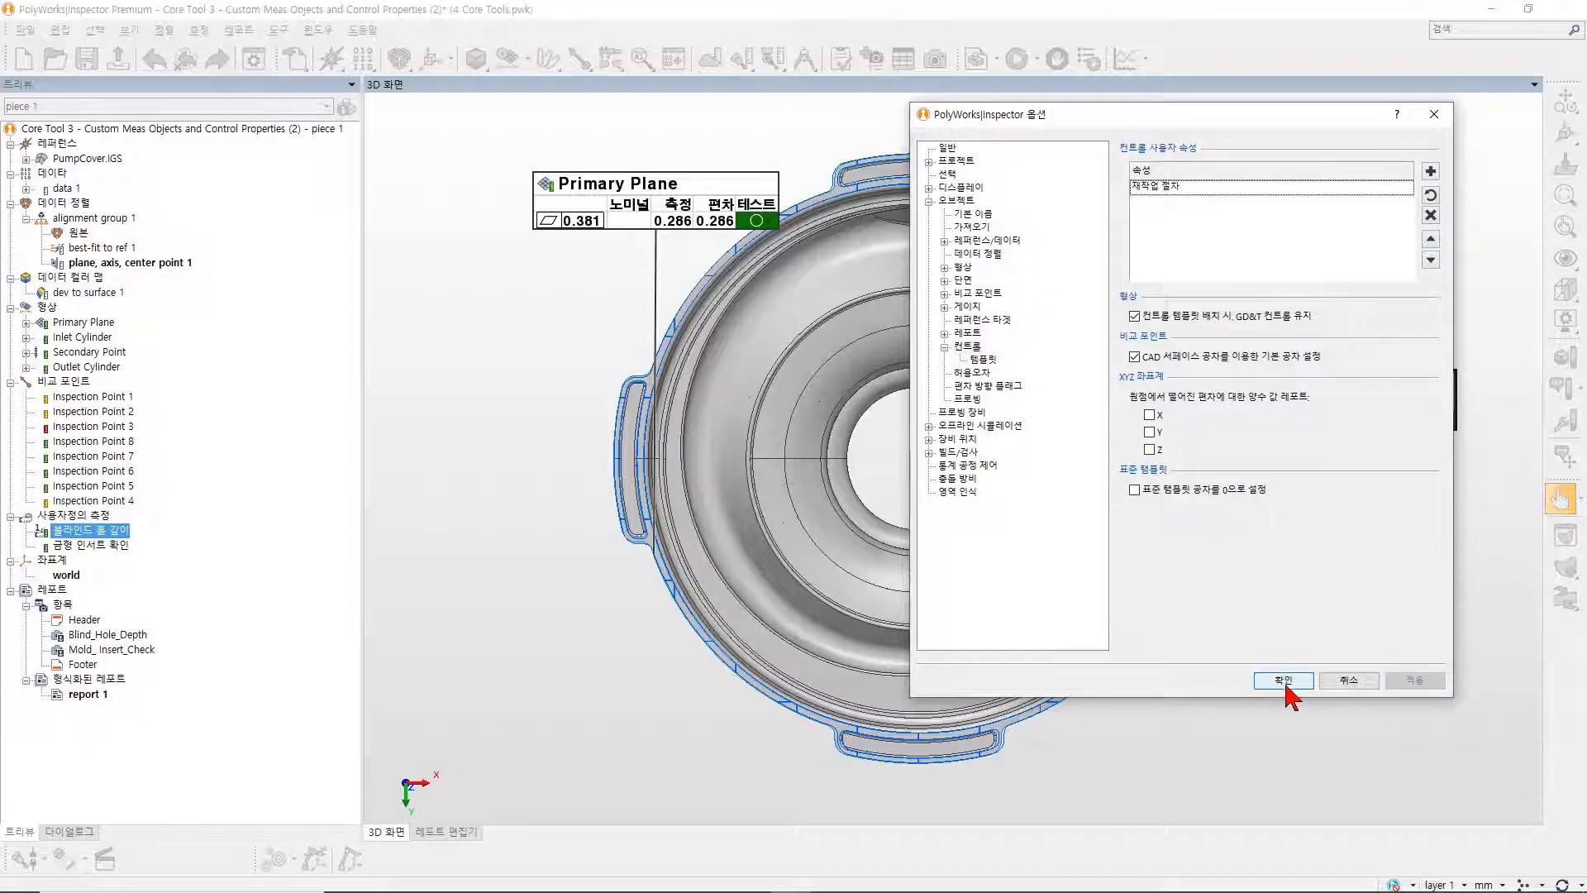
# Accept the options and display the 재작업 절차 user property column in the blind hole depth's geometry controls.
pyautogui.click(1287, 685)
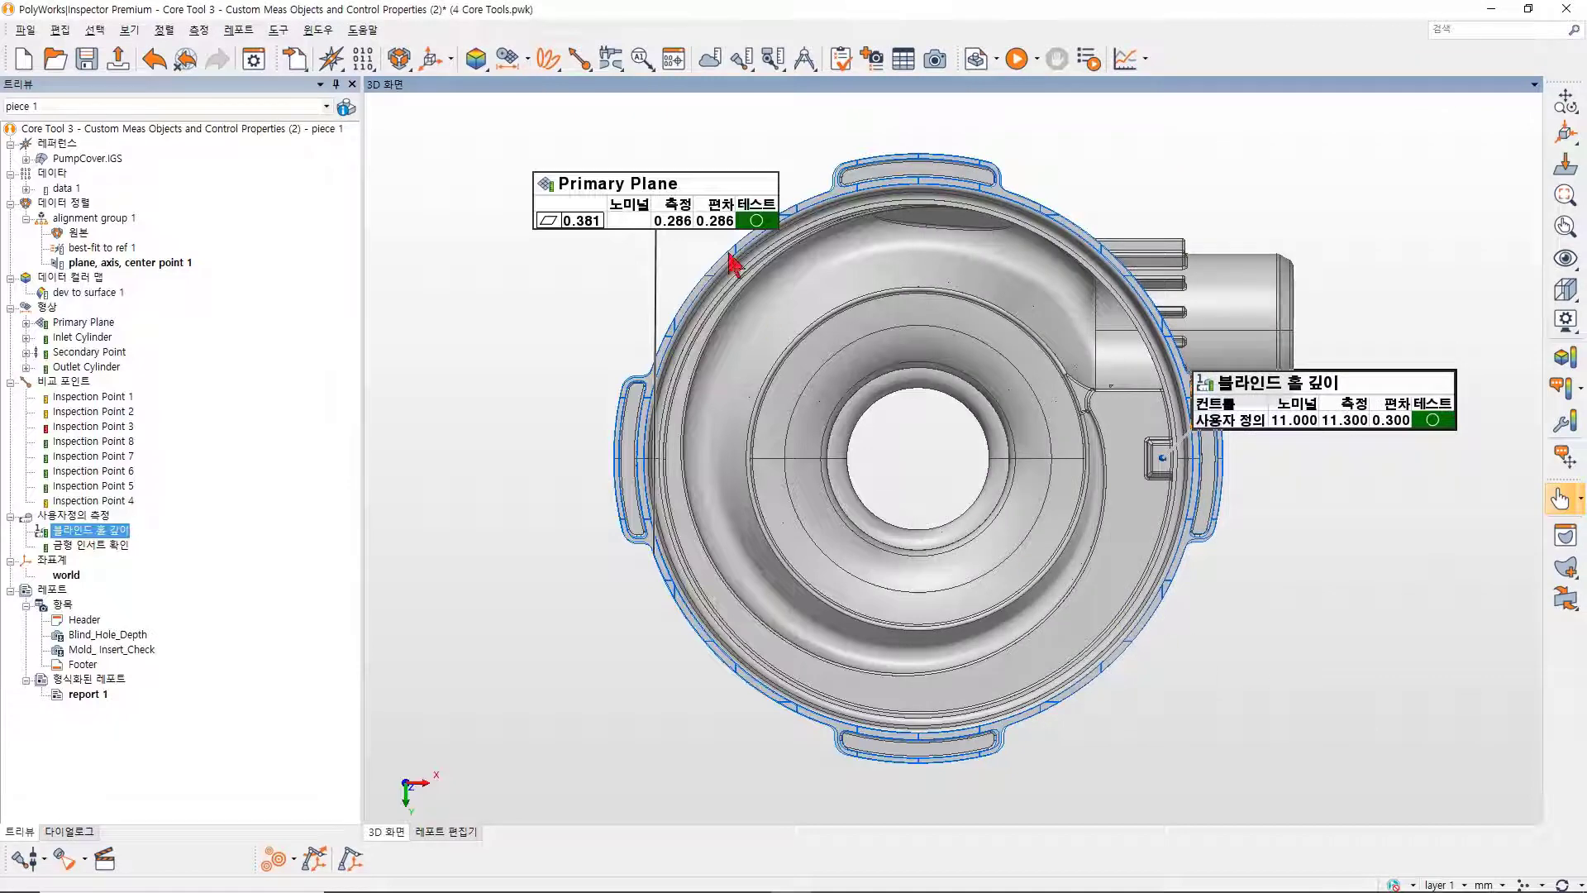
pyautogui.click(673, 58)
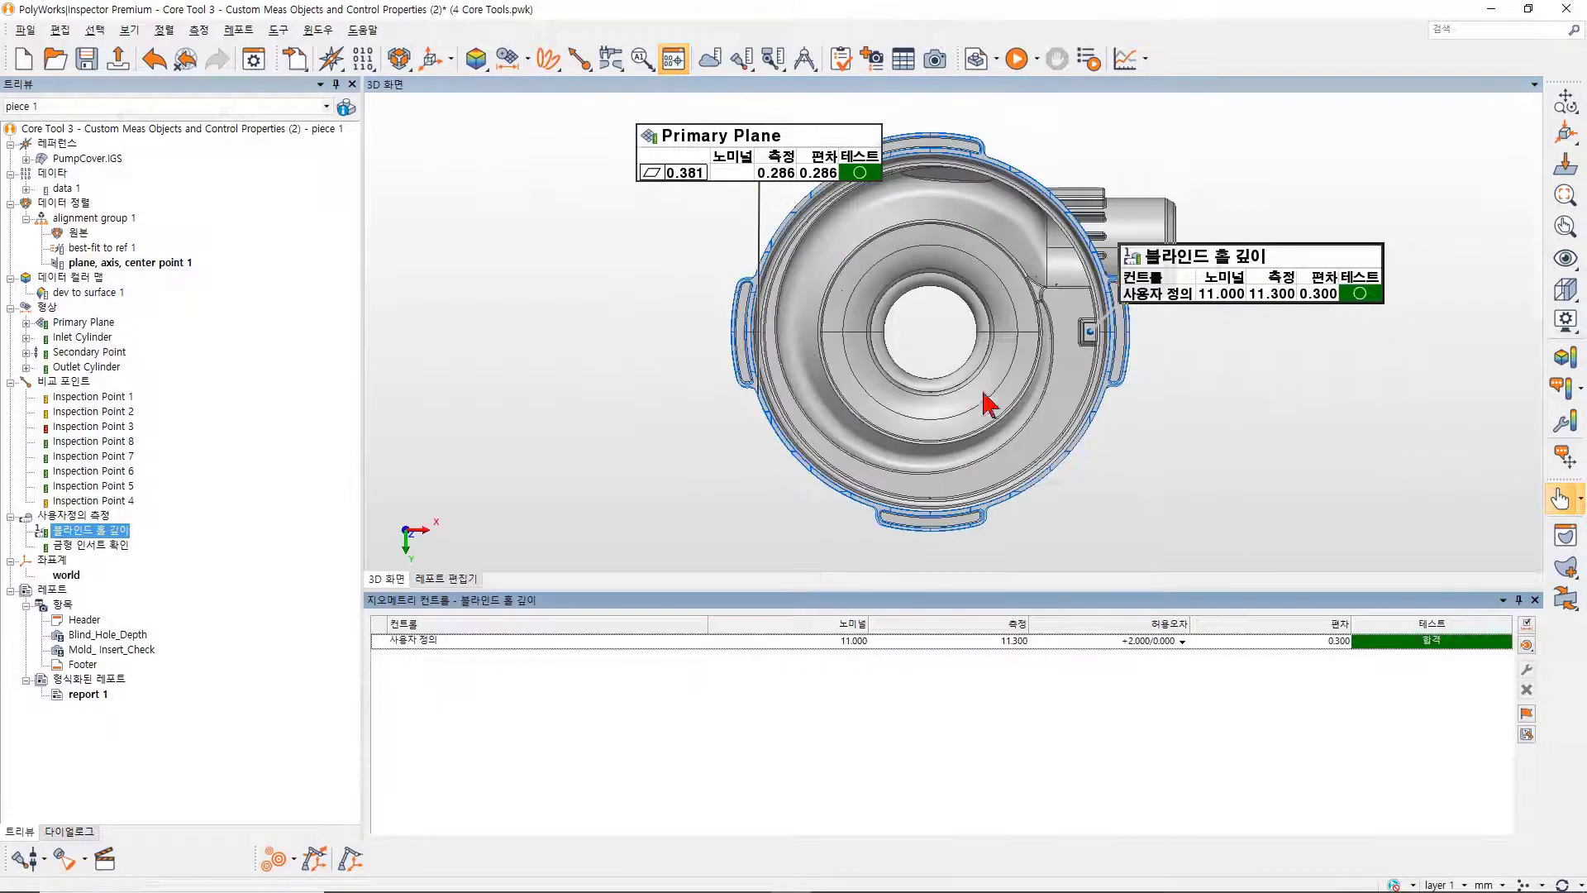
pyautogui.rightClick(1208, 636)
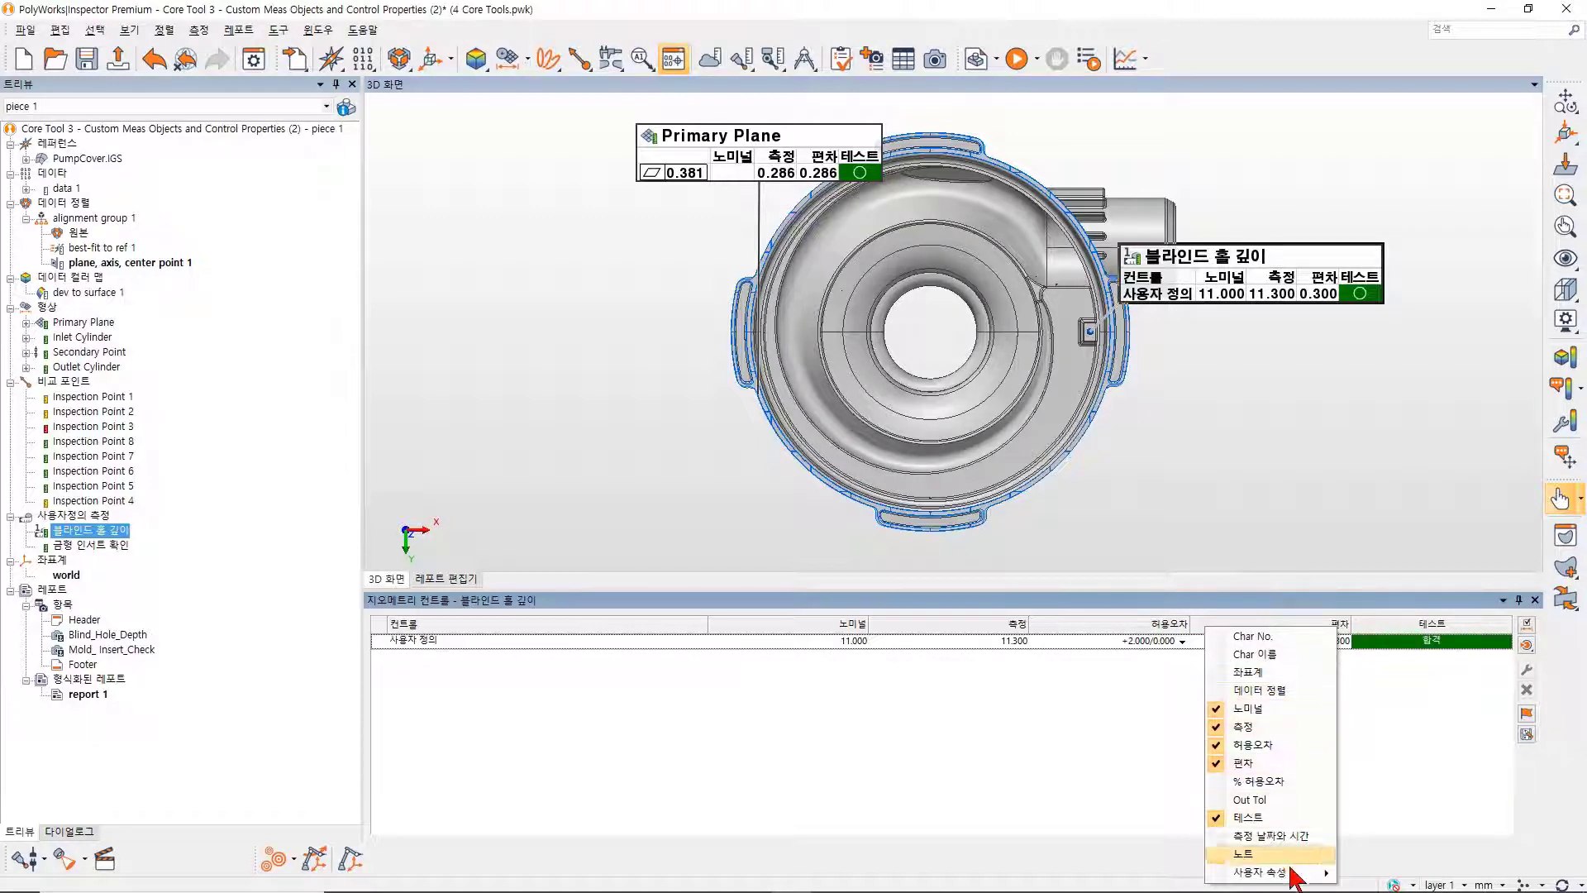
pyautogui.moveTo(1310, 878)
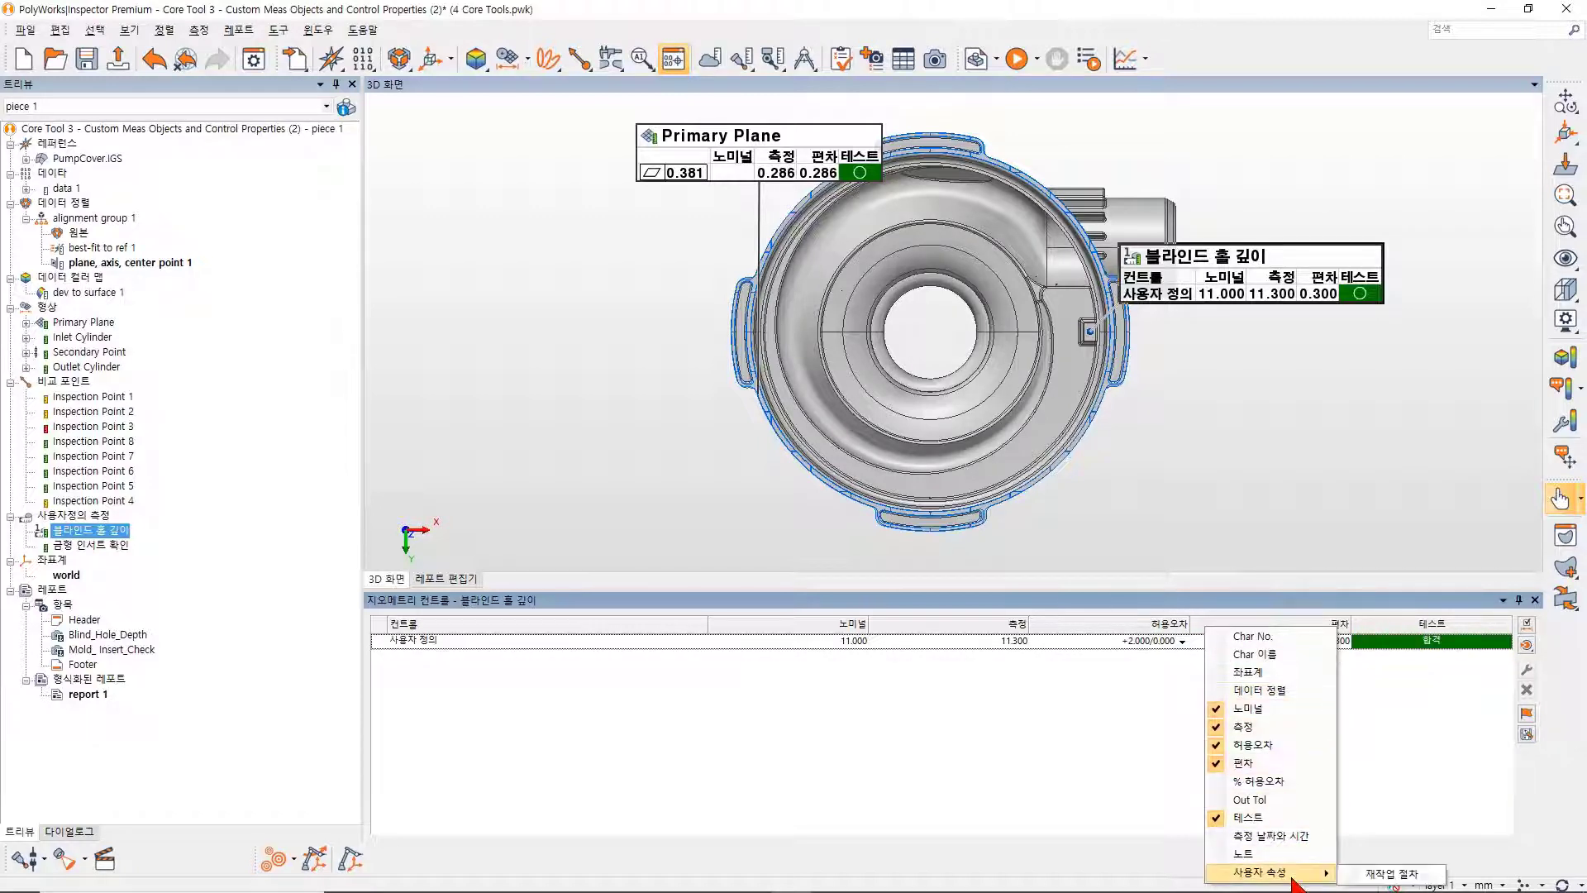
pyautogui.click(1370, 878)
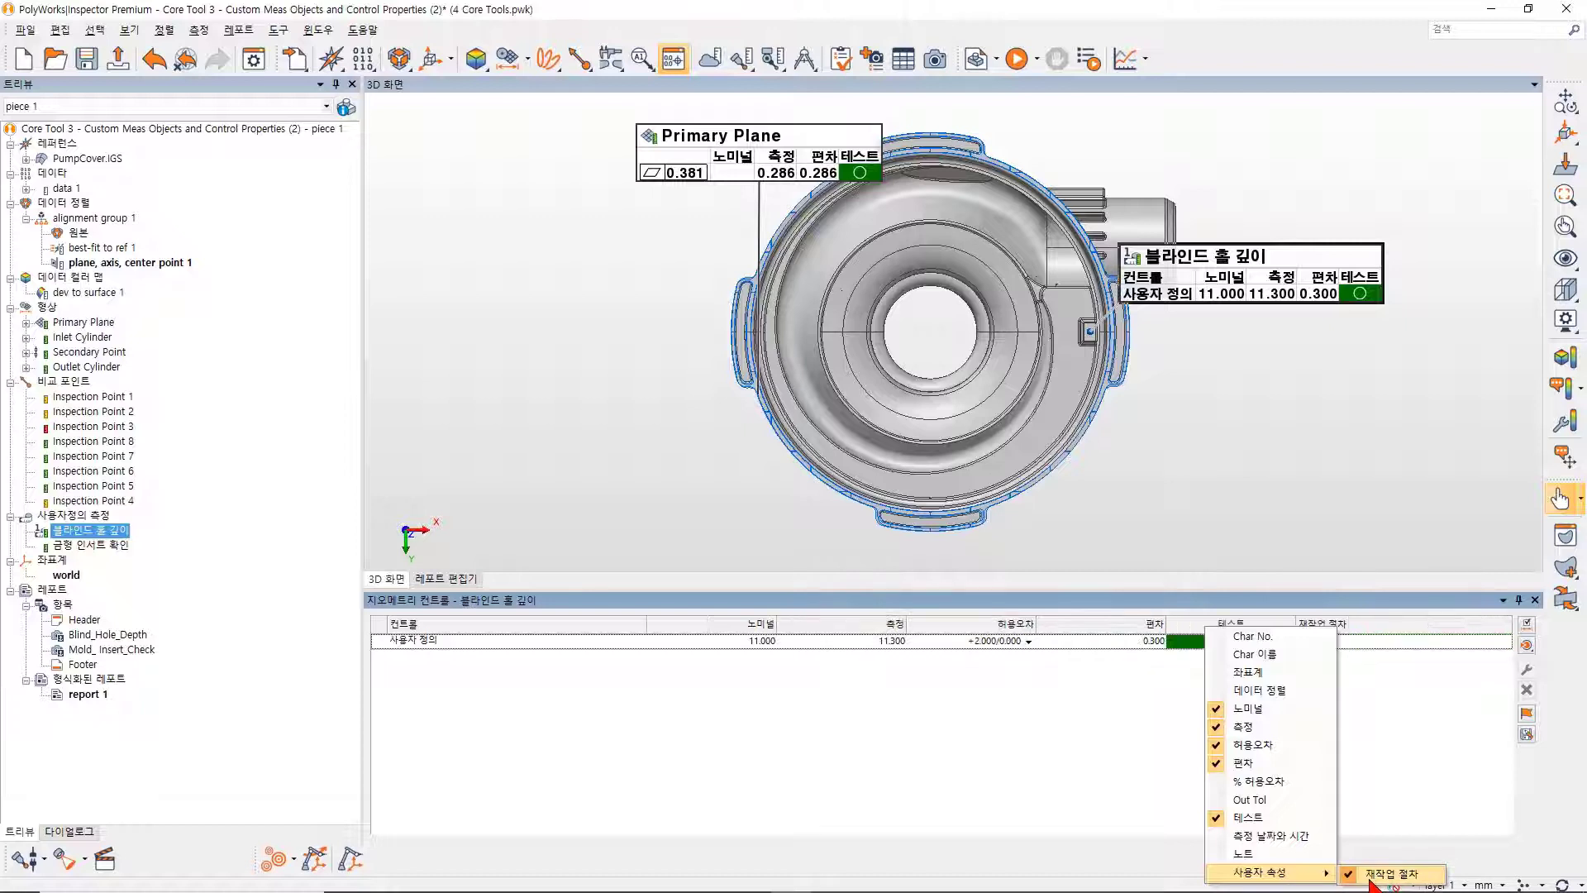
pyautogui.click(1394, 711)
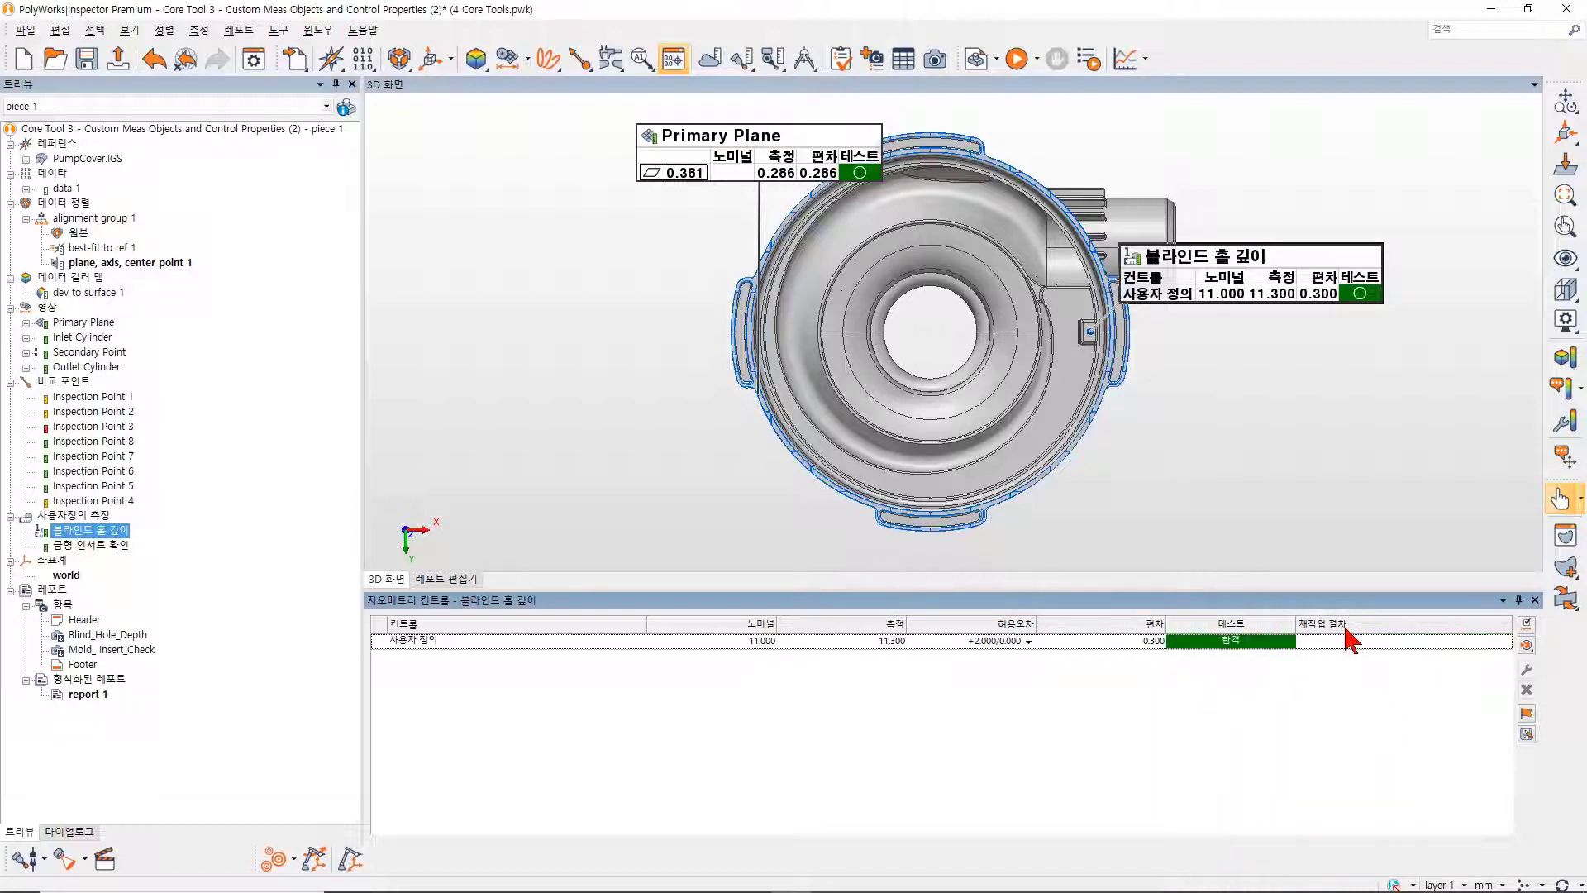
# Check the 재작업 절차 column for Primary Plane, then enter PRO-700 as that property for the 블라인드 홀 깊이 measurement.
pyautogui.click(91, 324)
pyautogui.click(92, 412)
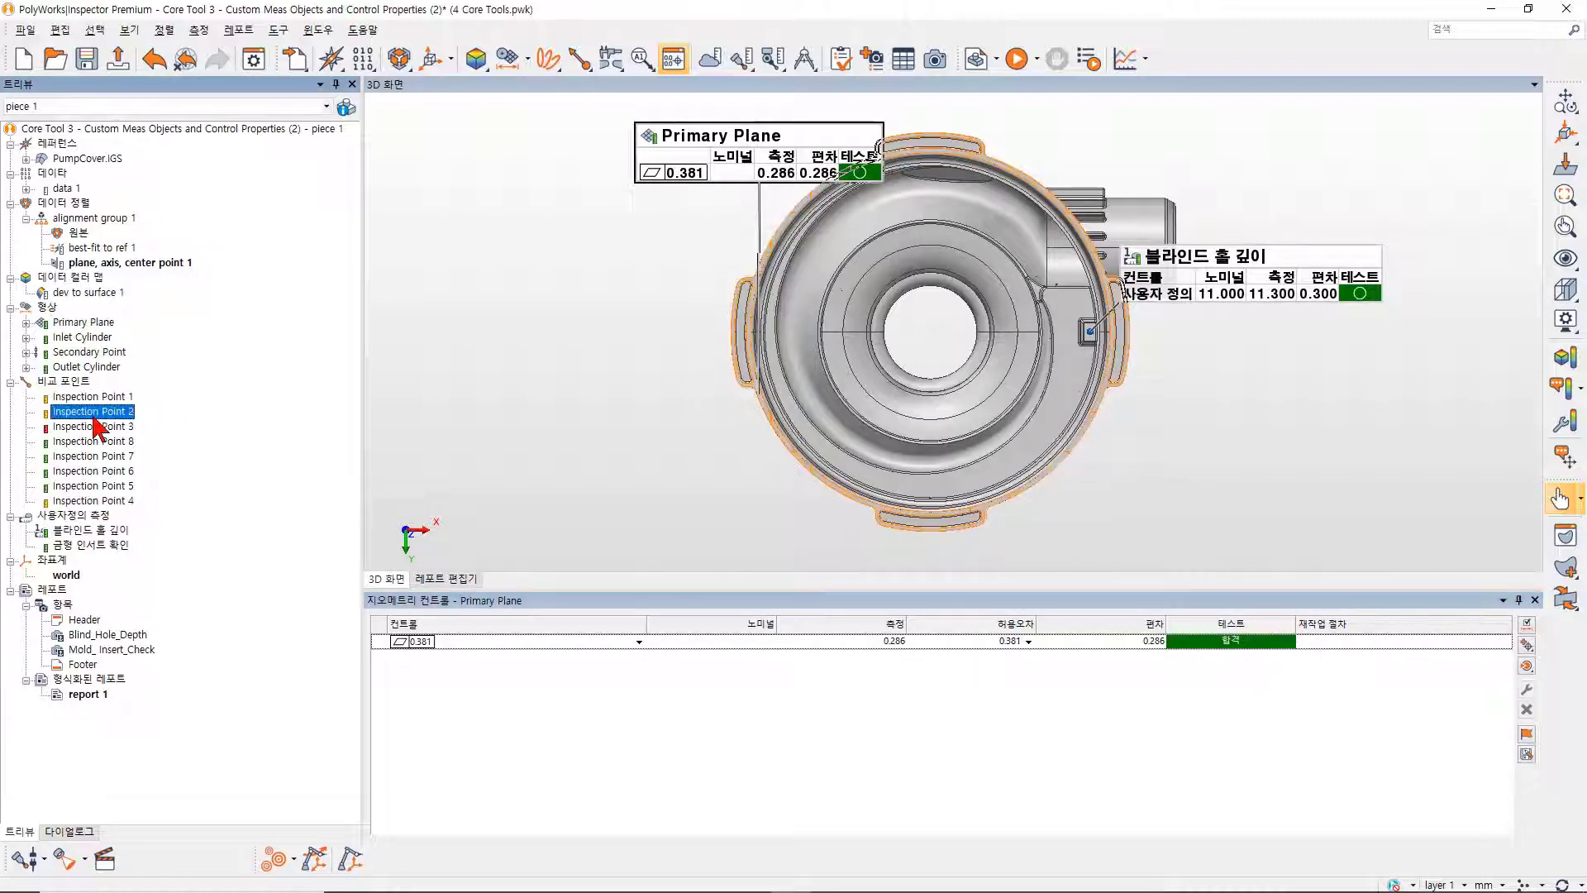
pyautogui.click(91, 530)
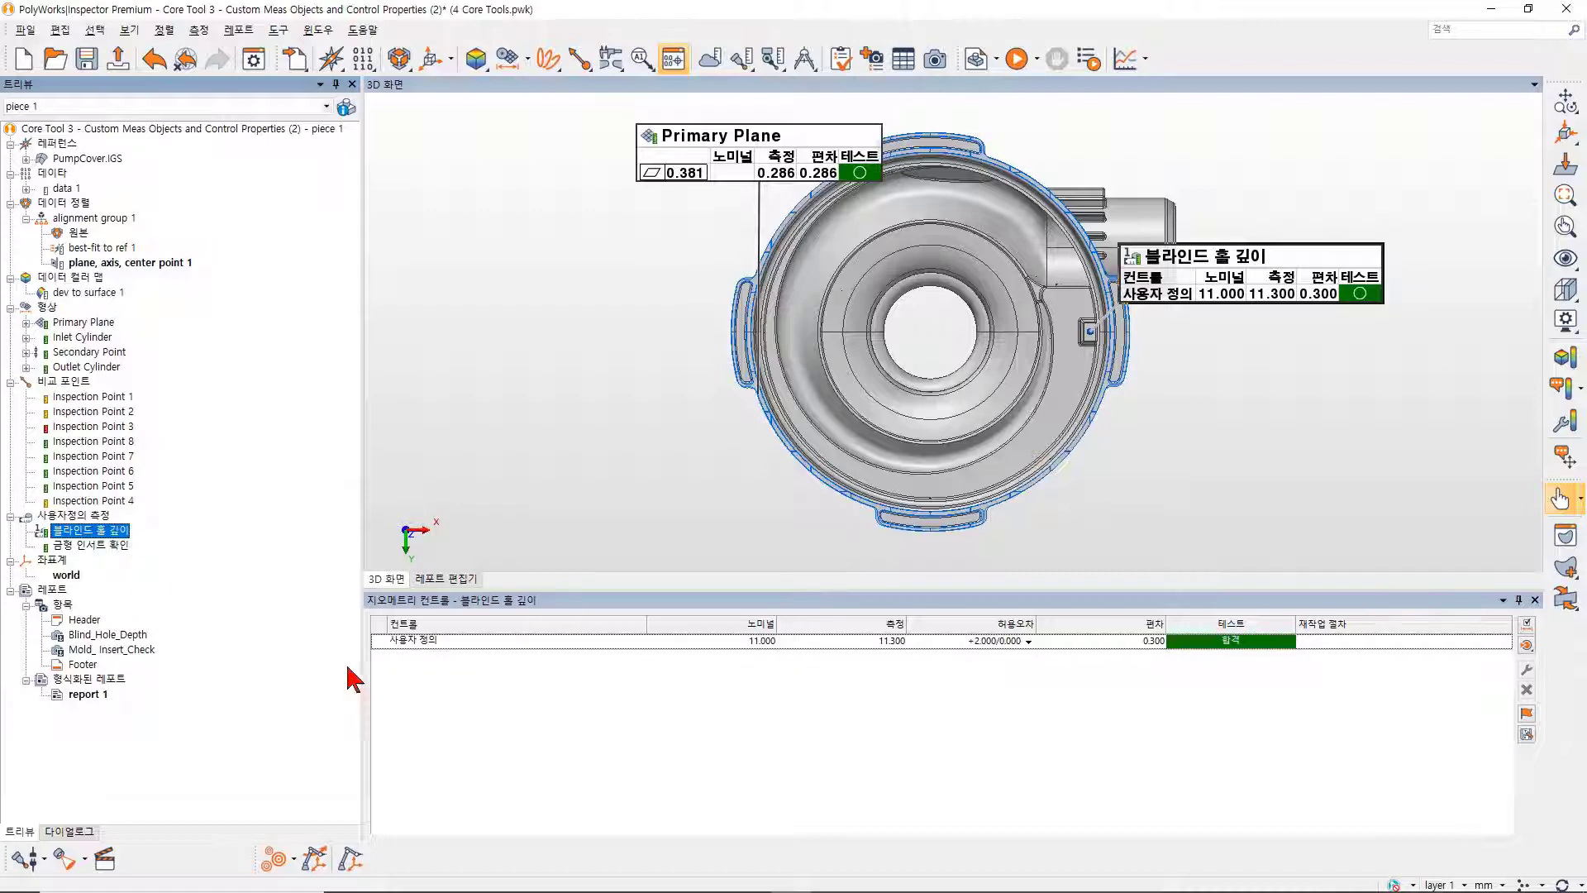
pyautogui.click(1326, 642)
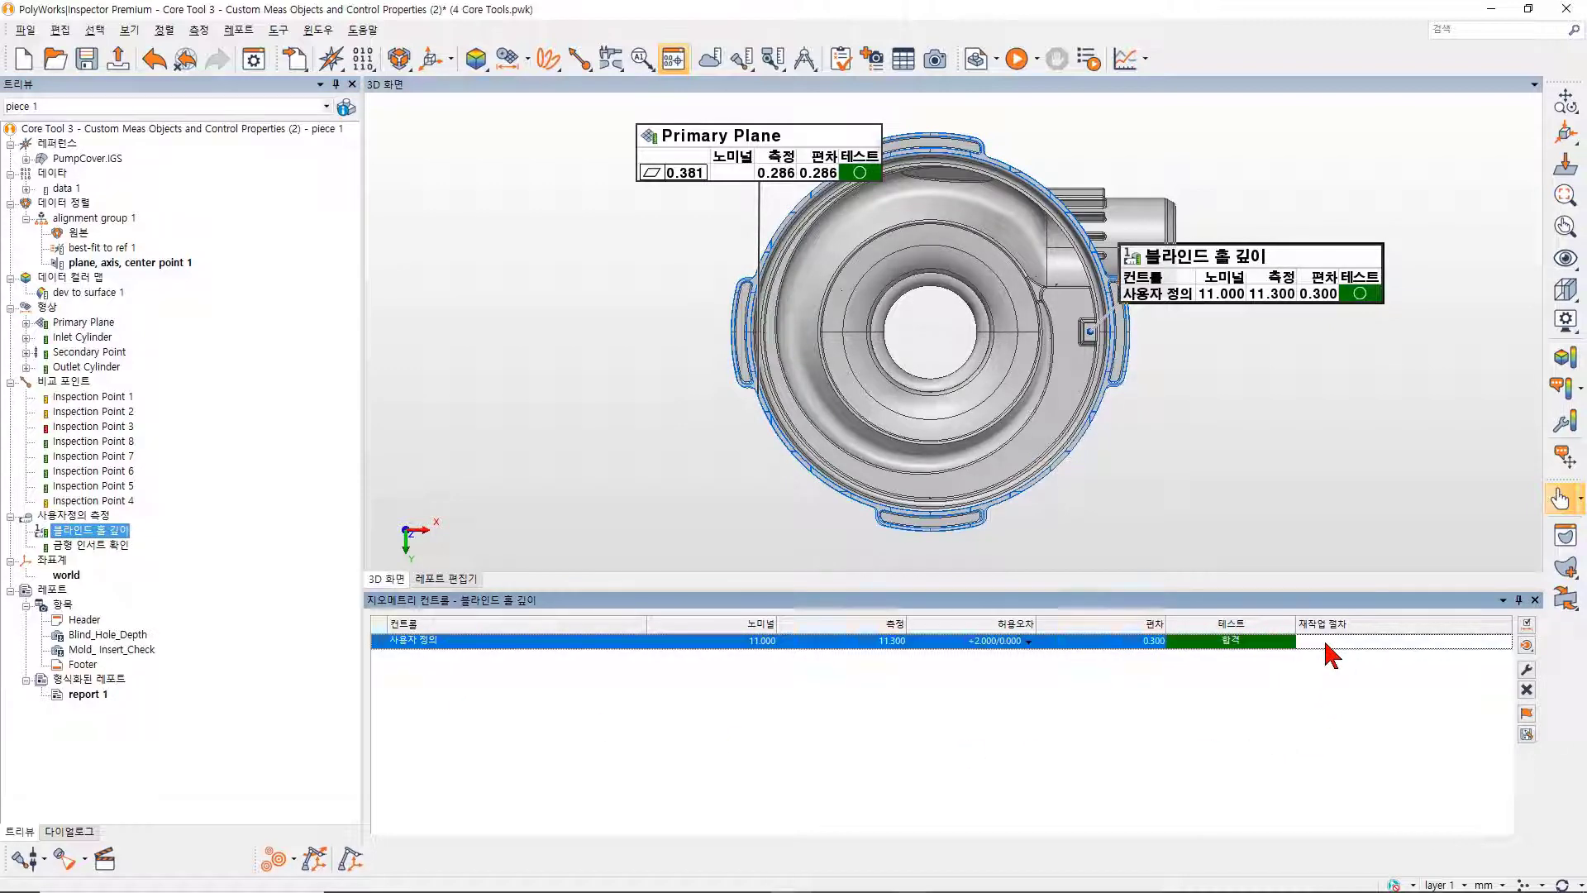
pyautogui.write('P')
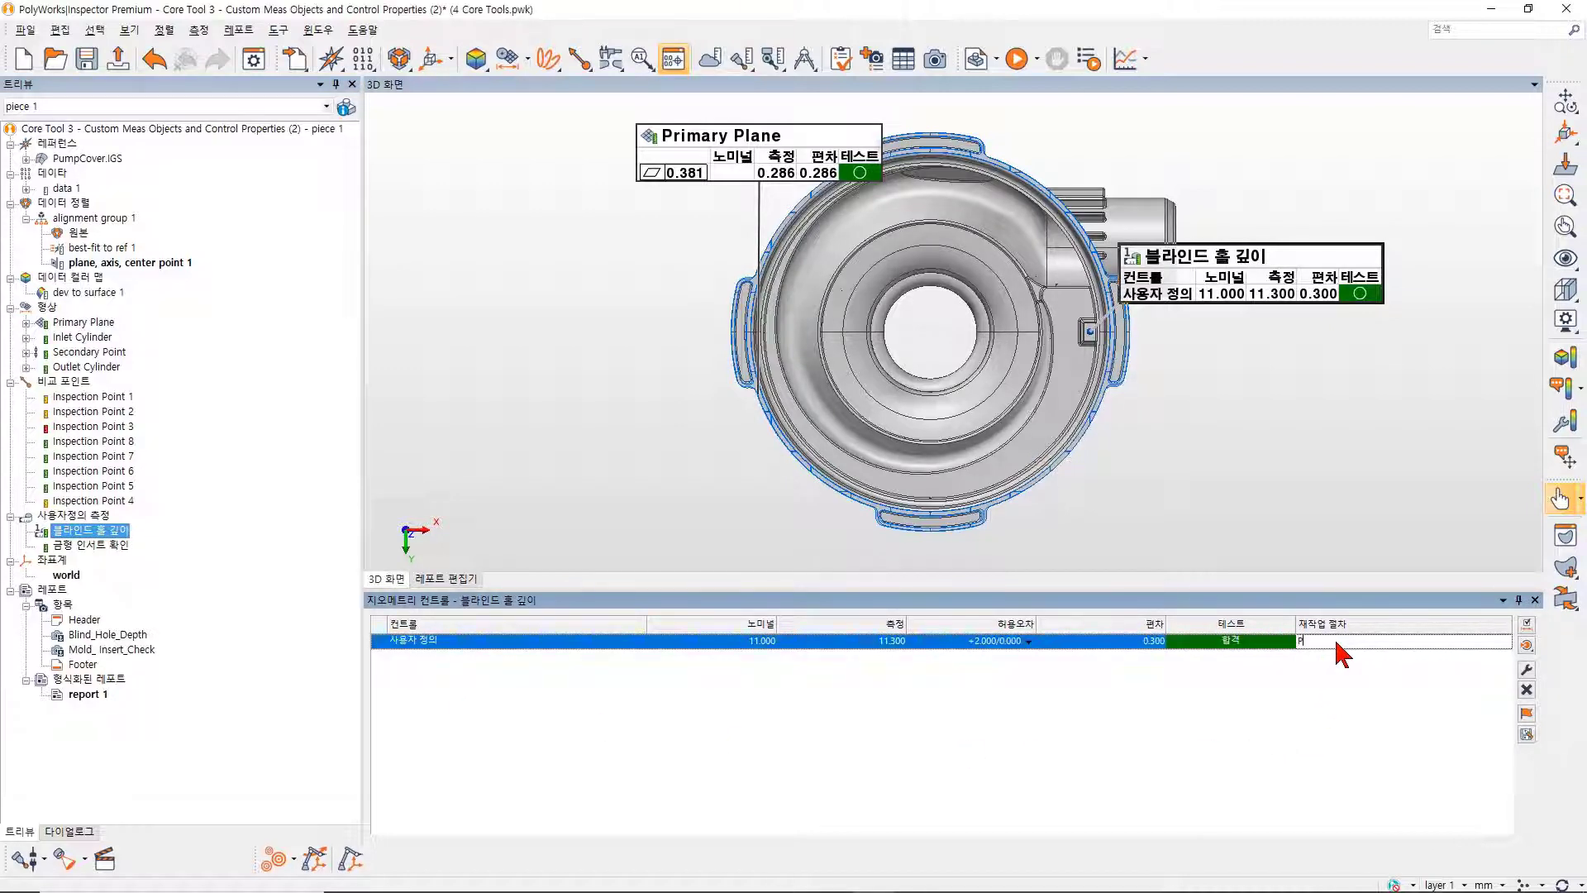
pyautogui.write('RO-700')
pyautogui.click(723, 690)
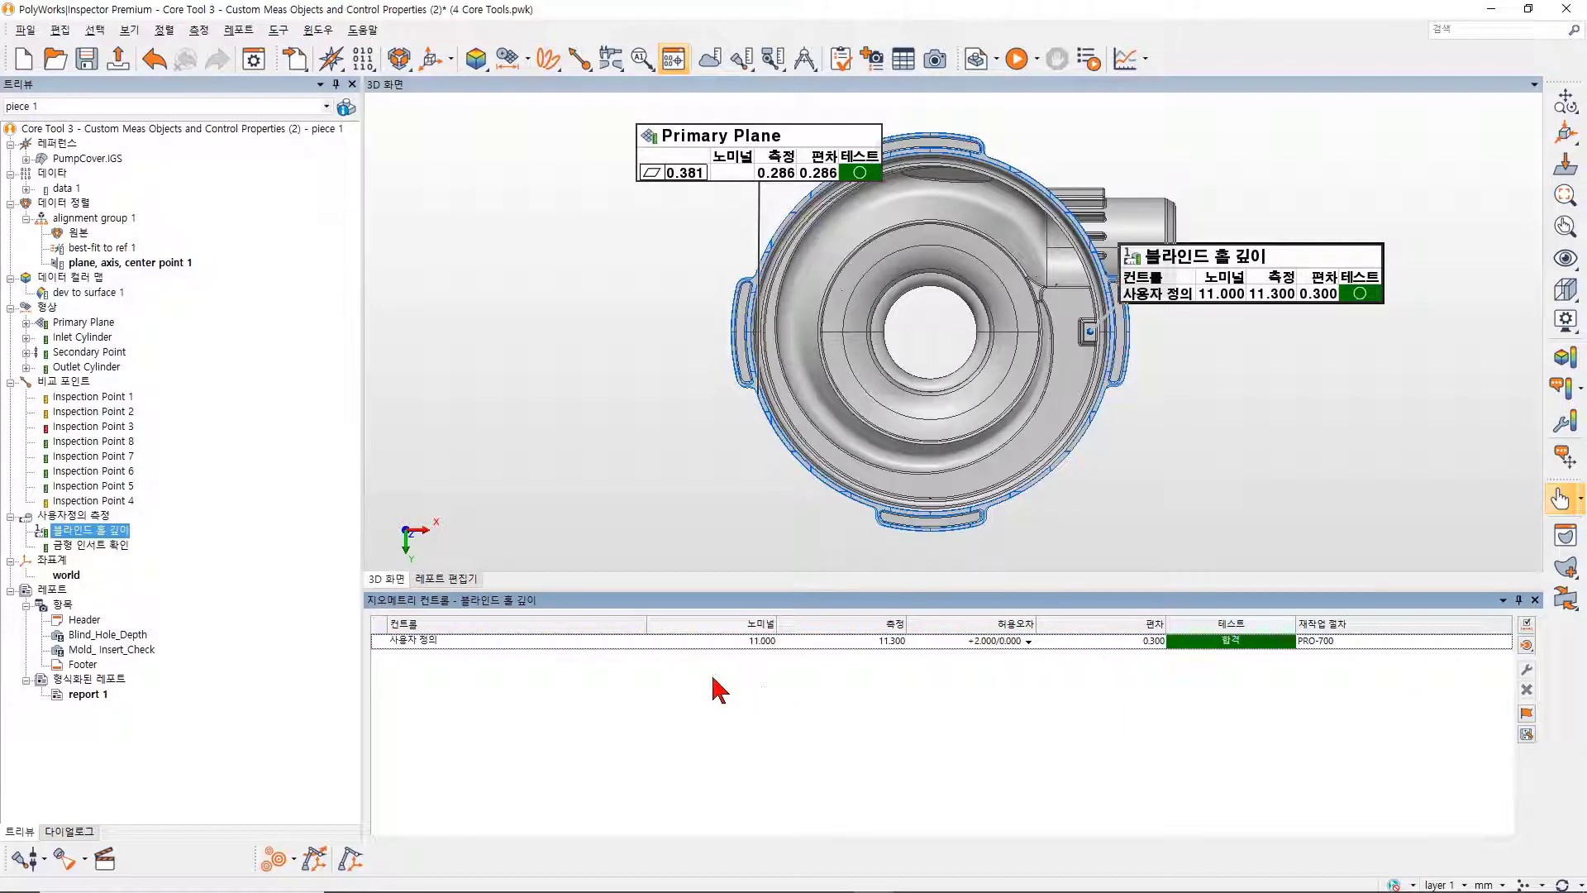
# Add the 재작업 절차 user property column to the Bottom View control table in report 1, then close the report editor.
pyautogui.doubleClick(101, 694)
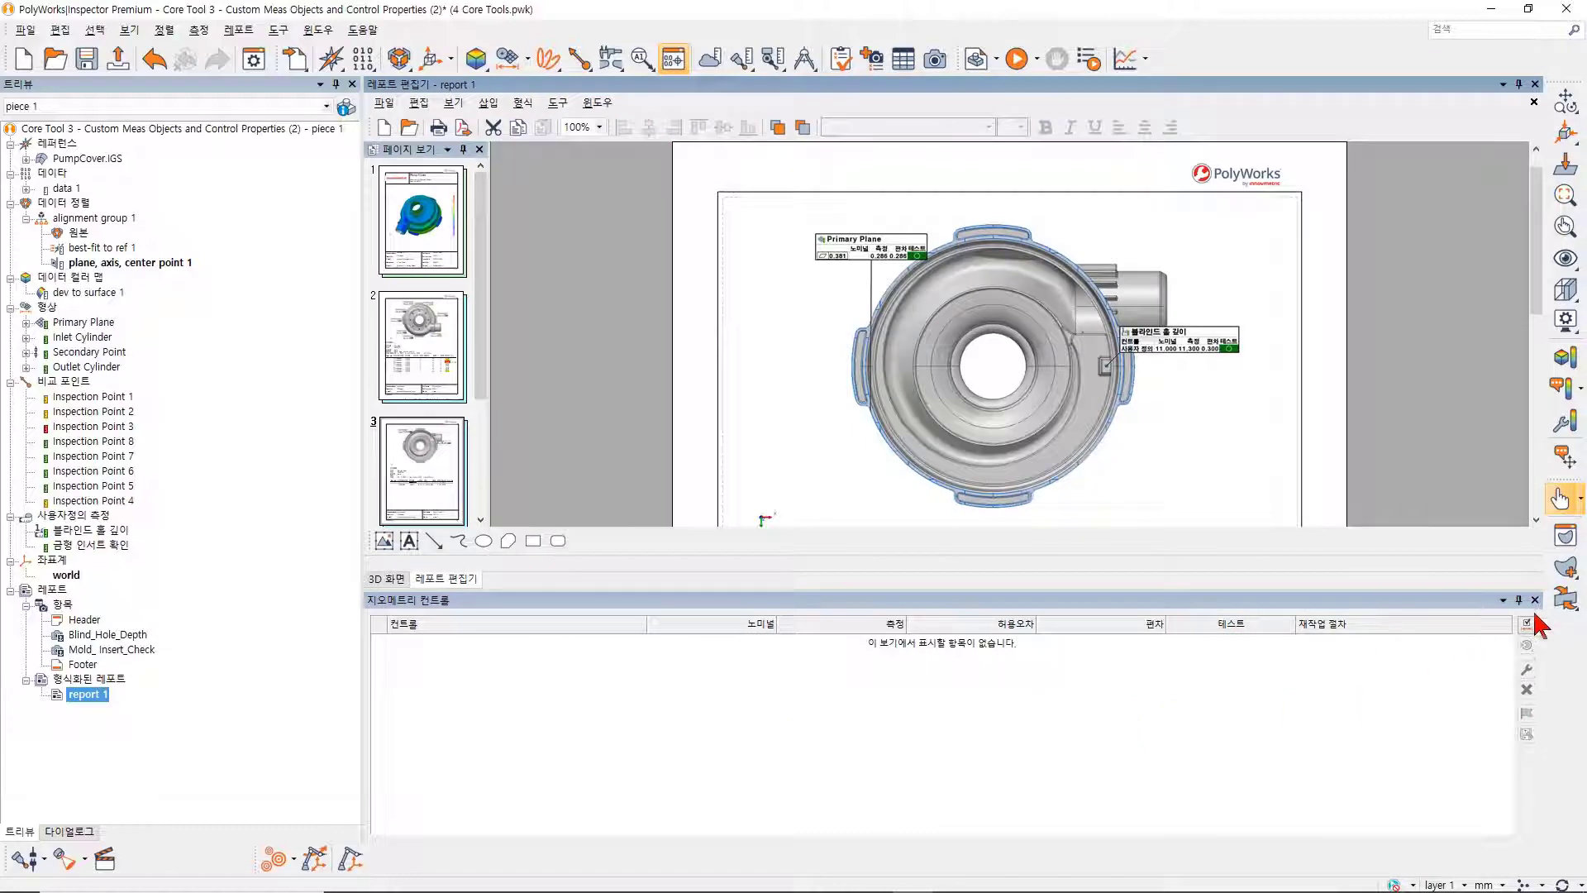
pyautogui.click(1536, 600)
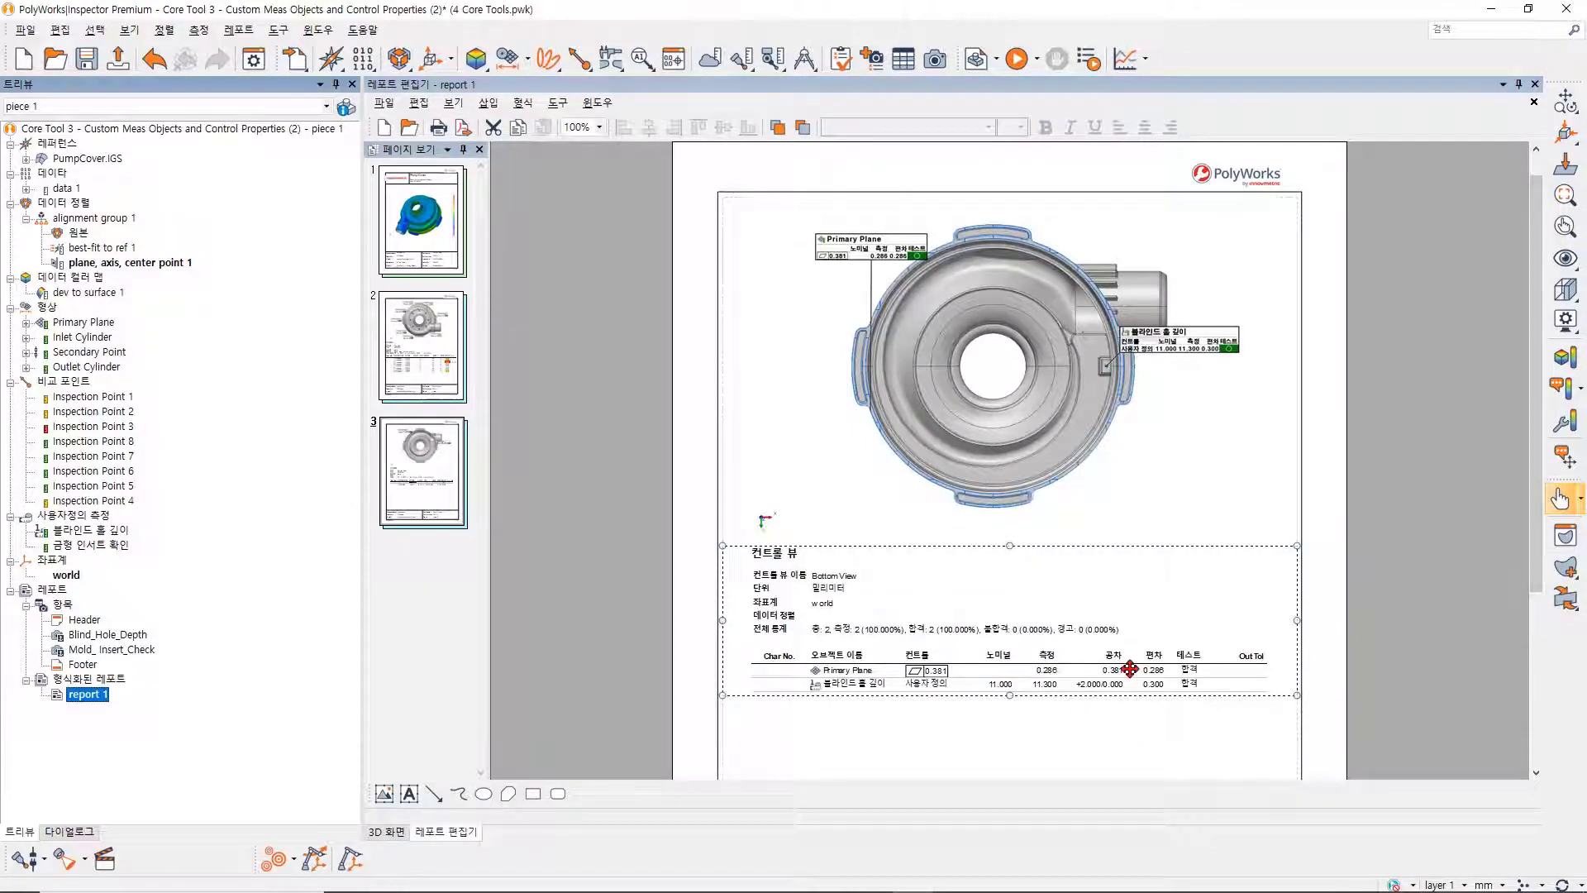
pyautogui.doubleClick(1129, 669)
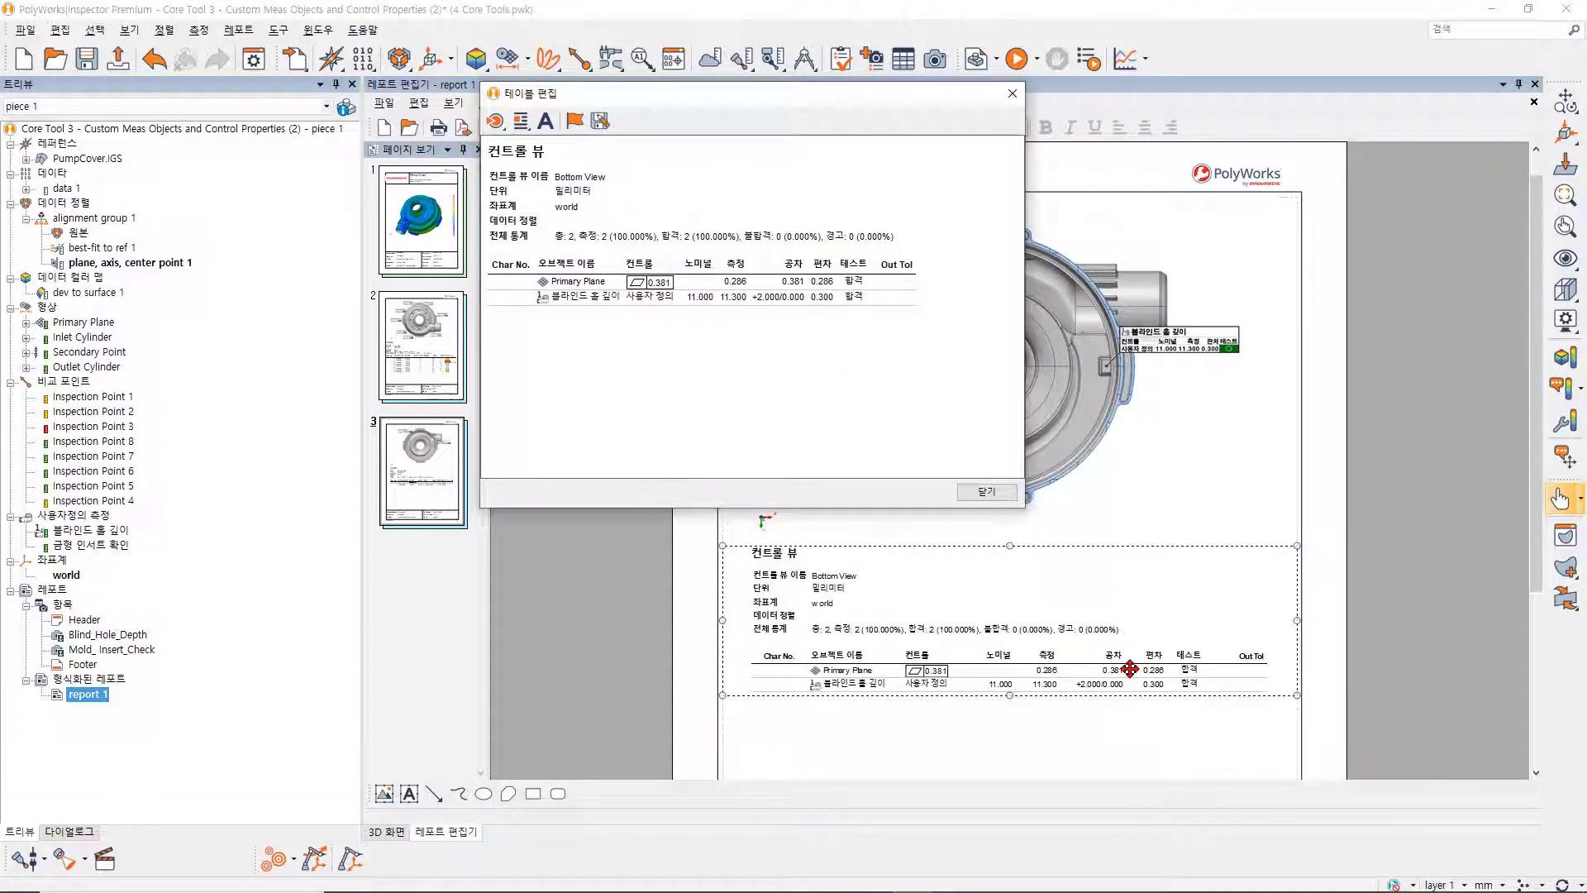
pyautogui.click(773, 263)
pyautogui.rightClick(777, 273)
pyautogui.moveTo(900, 562)
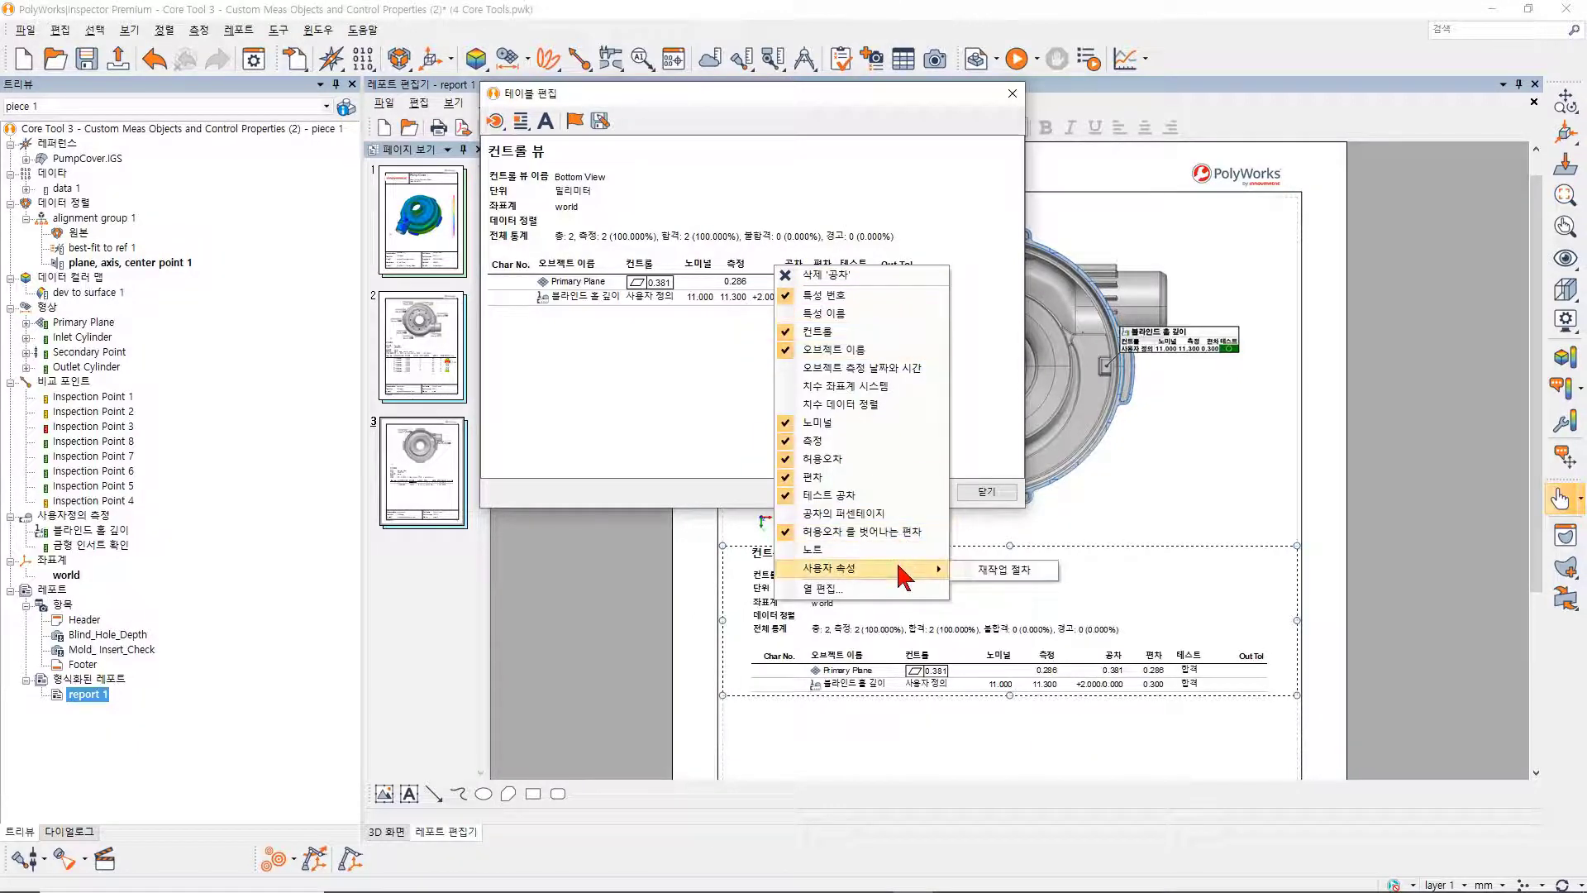
pyautogui.click(1047, 580)
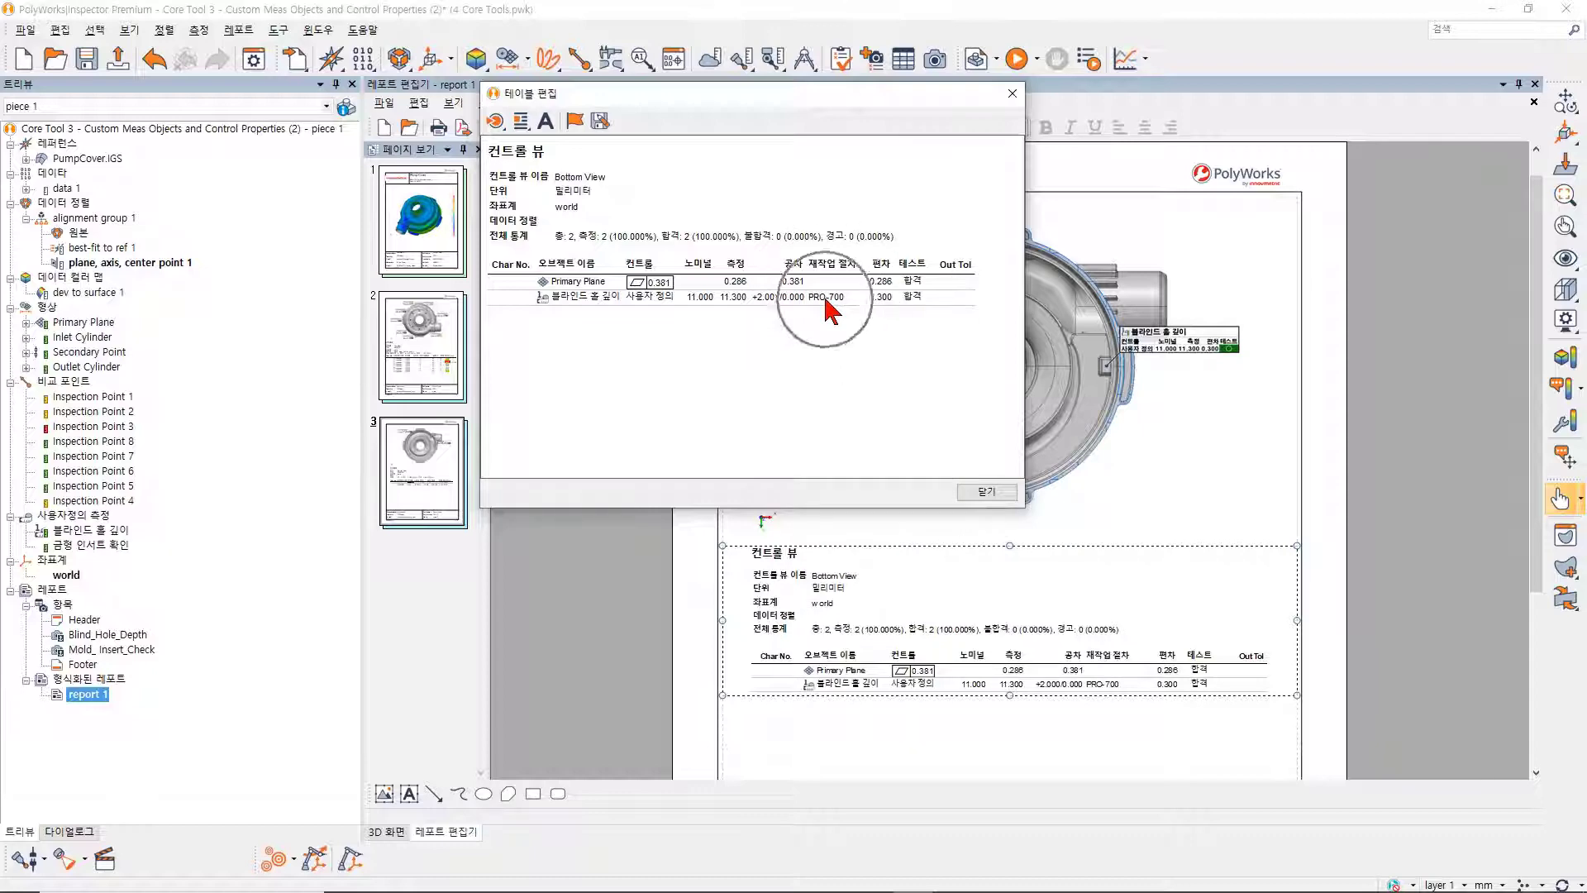
pyautogui.click(983, 495)
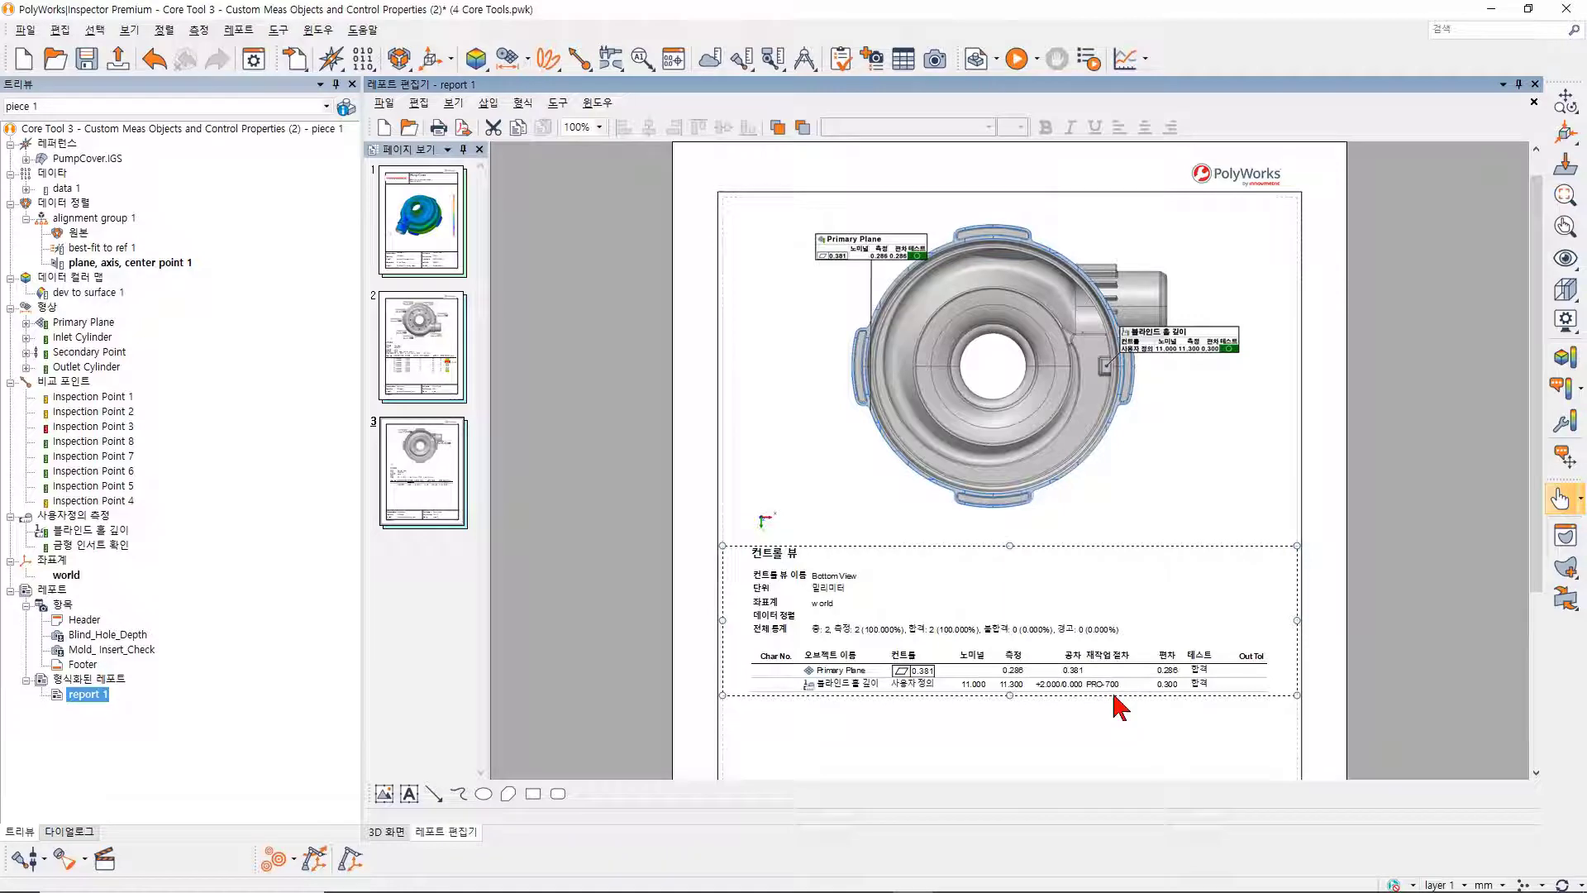
pyautogui.click(1534, 84)
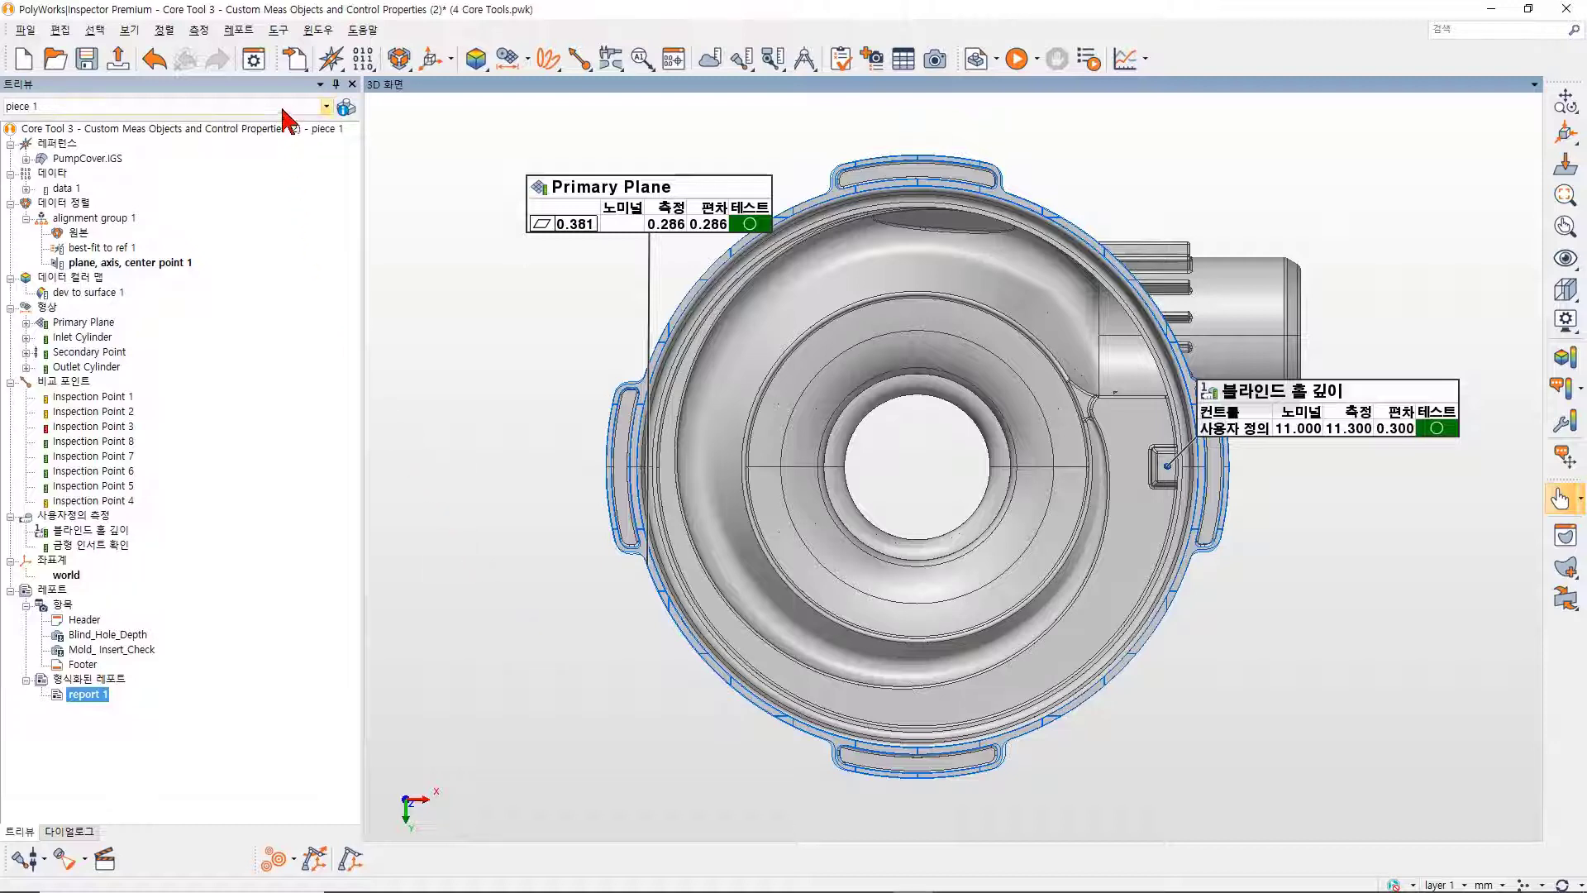
# Add a piece property named 장비 시리얼 번호 with the value PA 1234 to piece 1.
pyautogui.click(347, 111)
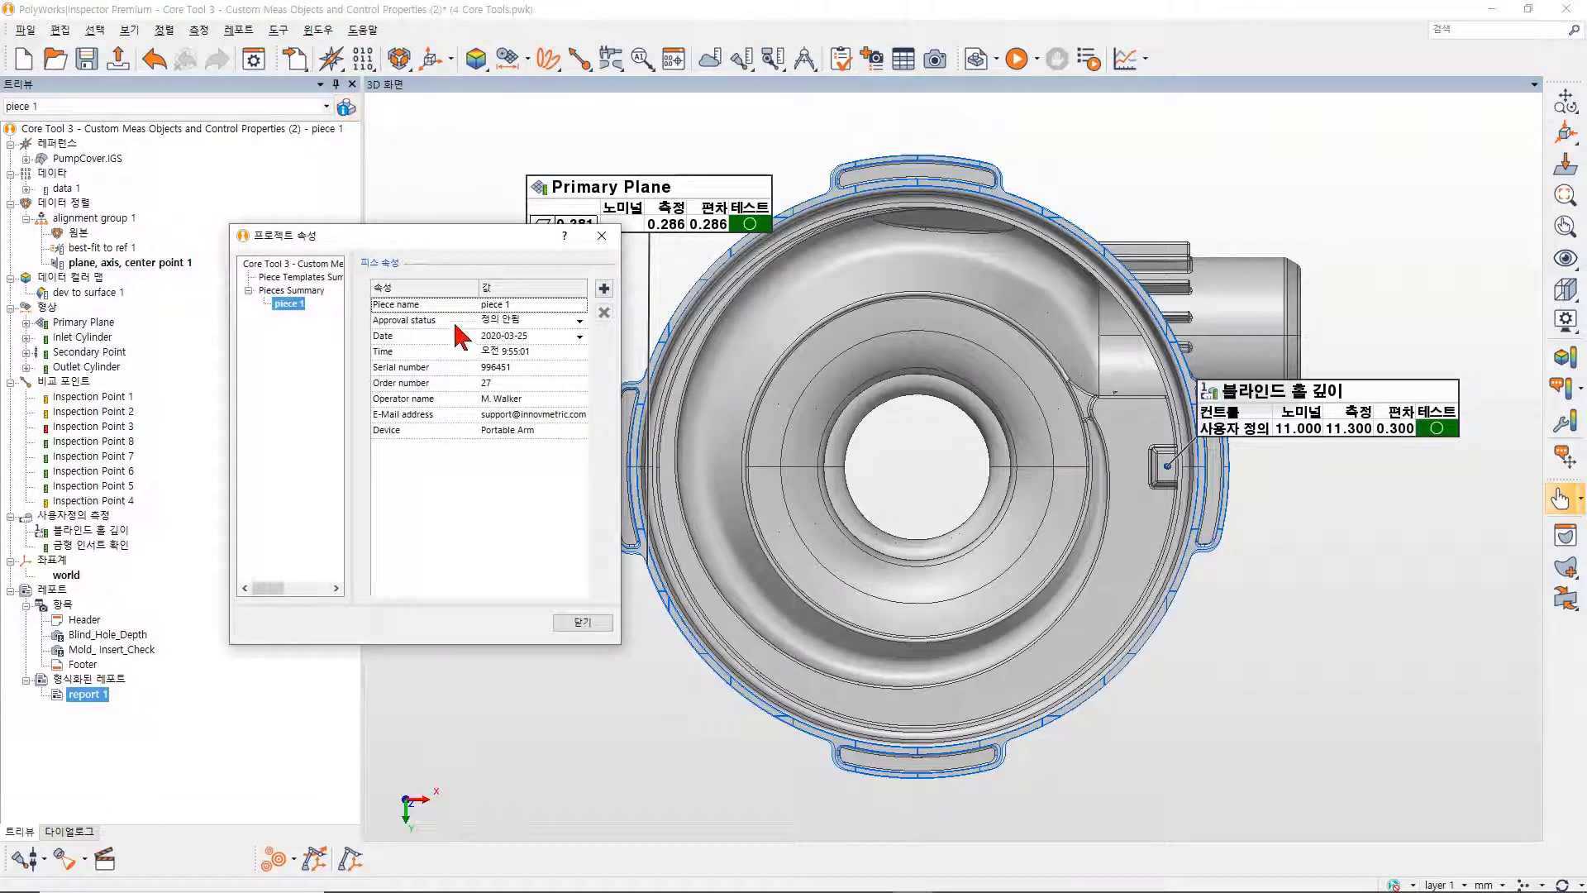
pyautogui.click(604, 289)
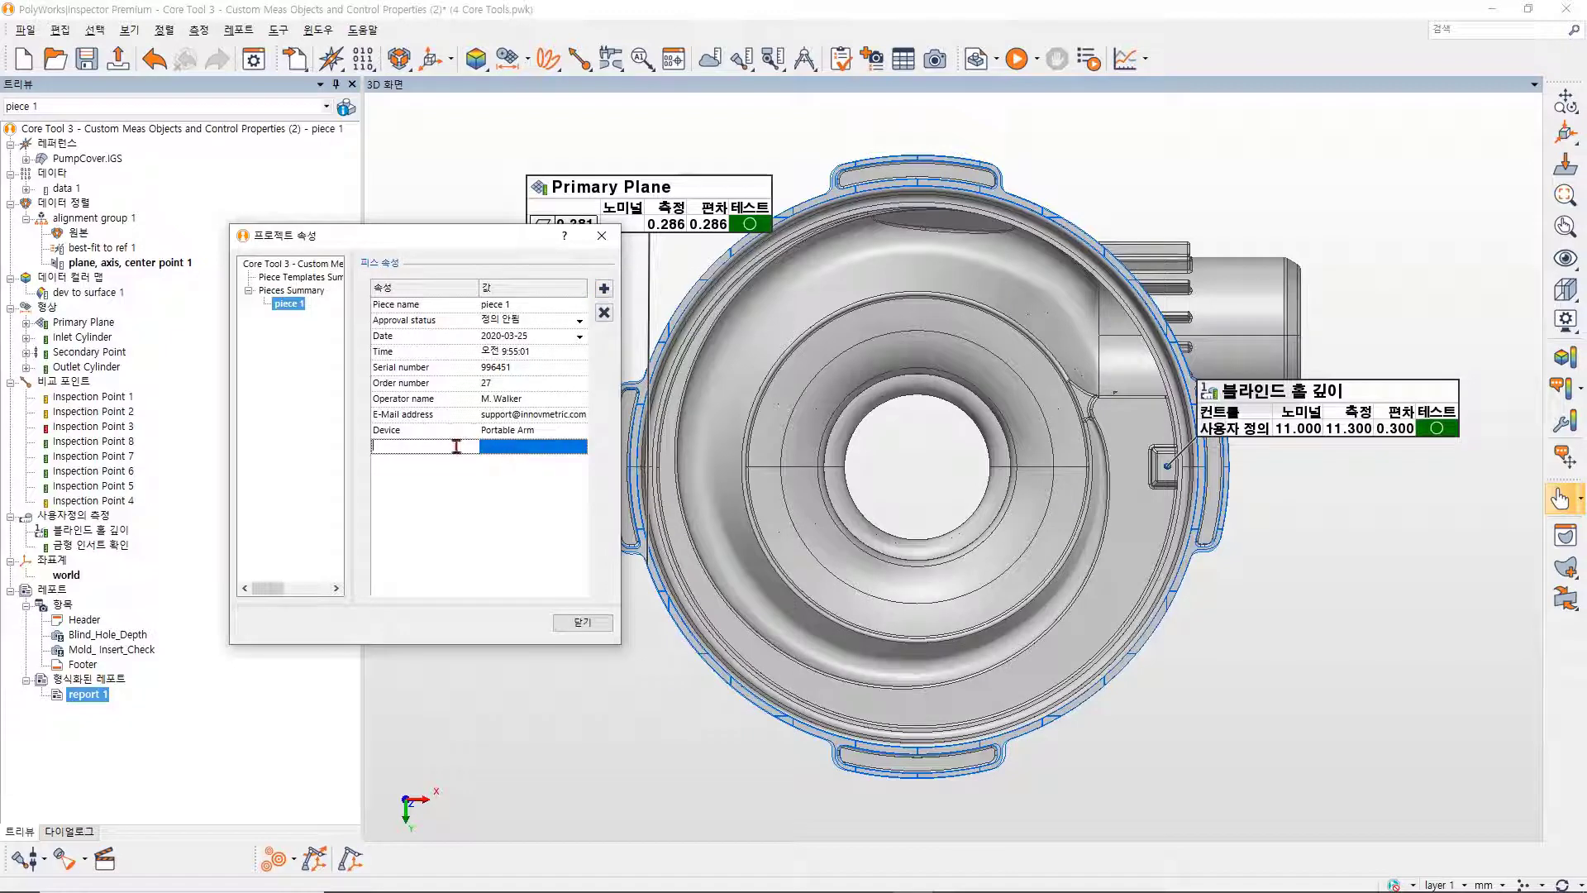
pyautogui.write('장비 시리얼 번호')
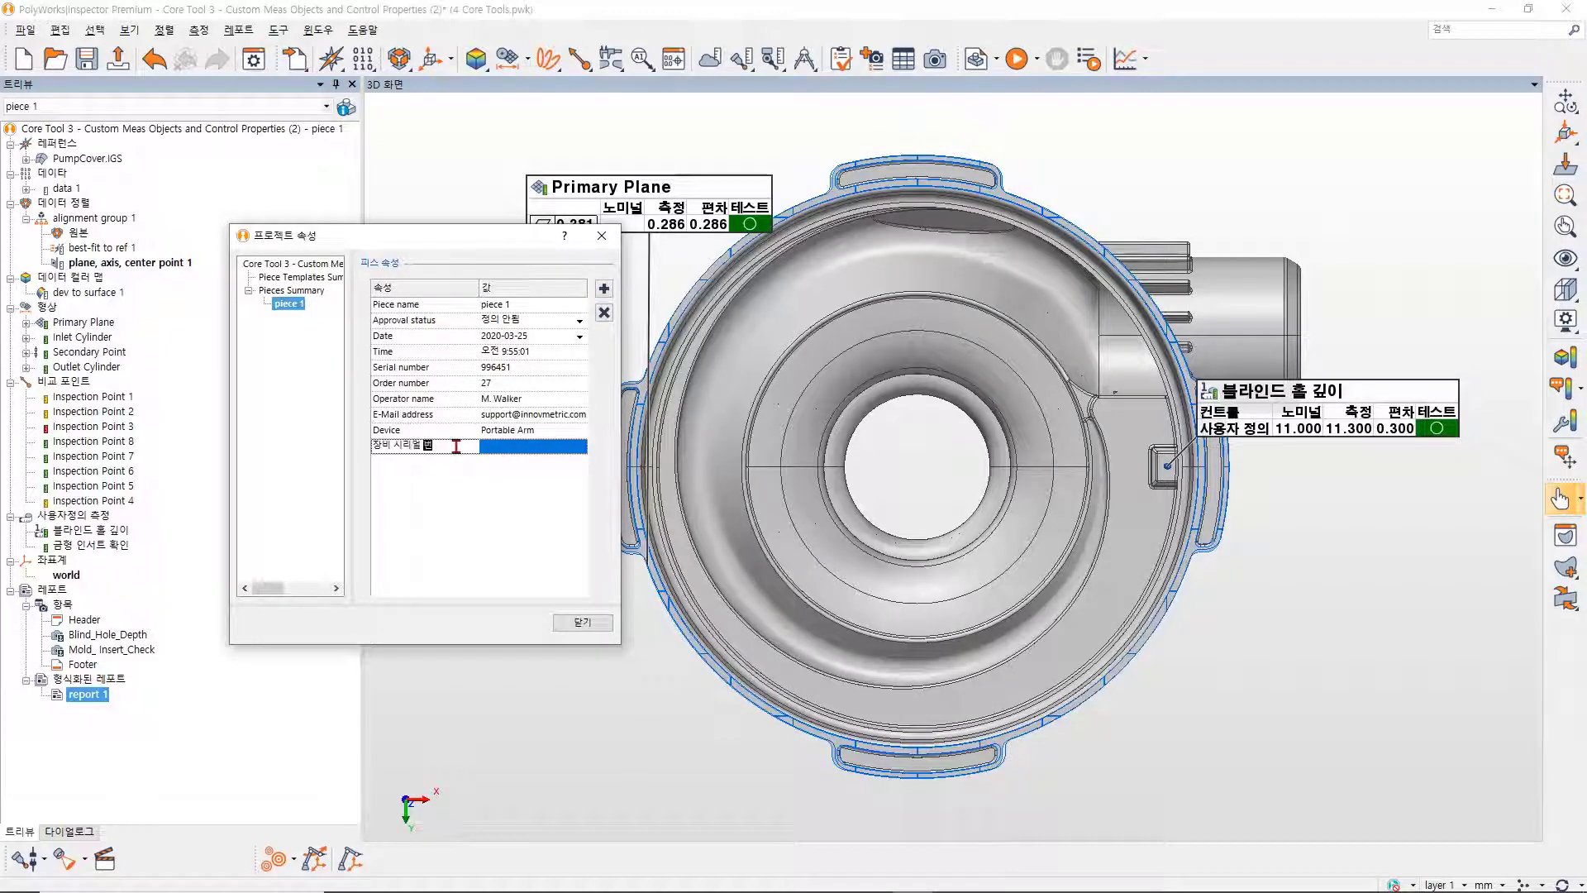
pyautogui.press('Tab')
pyautogui.write('PA')
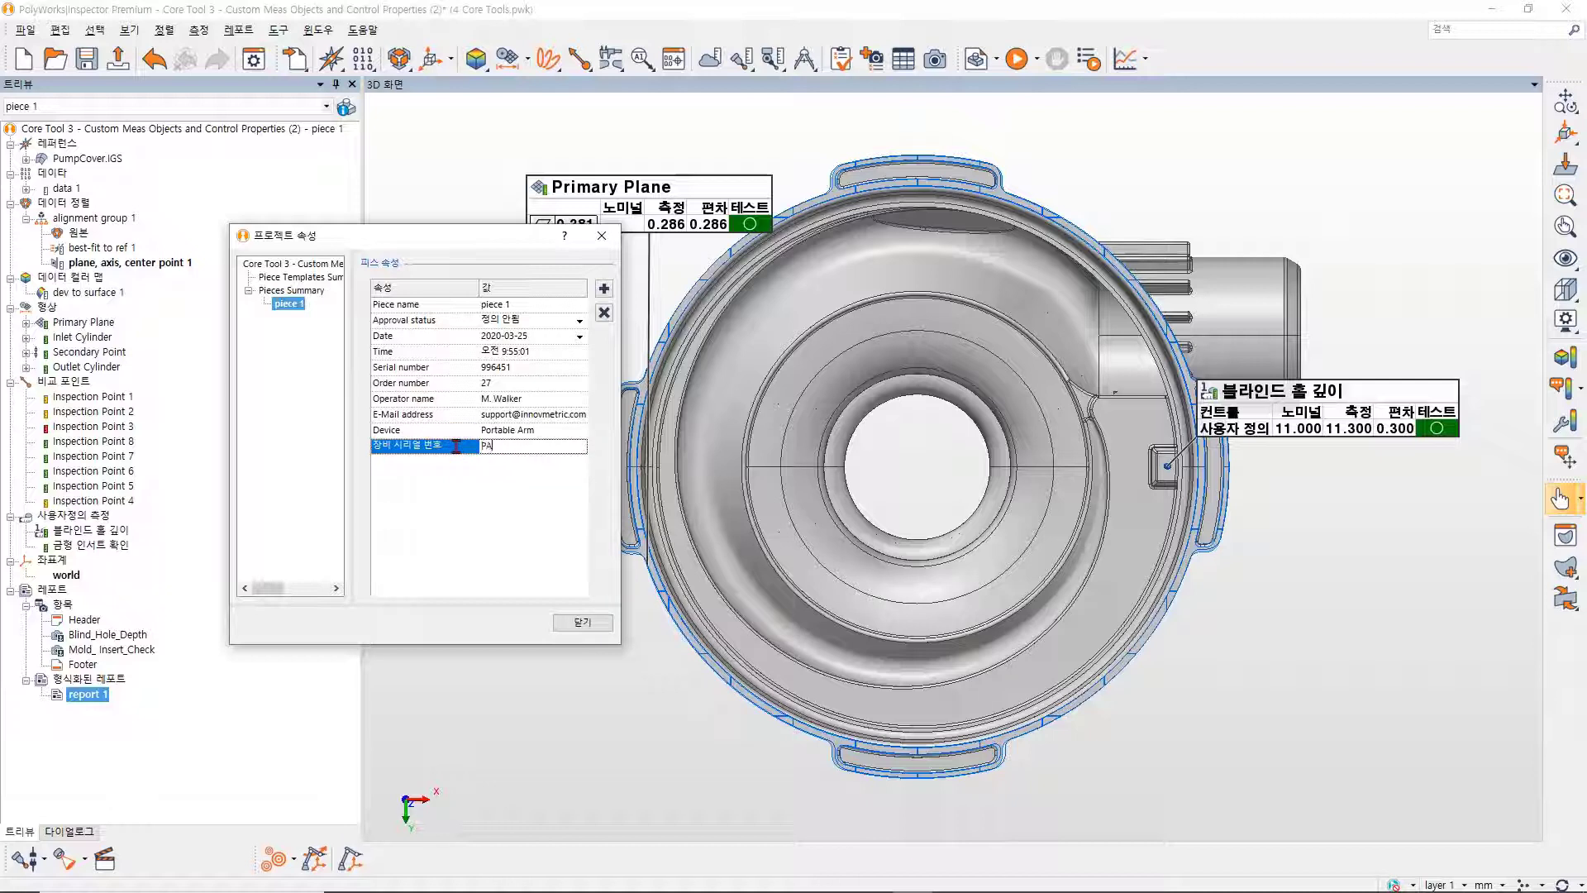
pyautogui.write(' 1234')
pyautogui.click(595, 628)
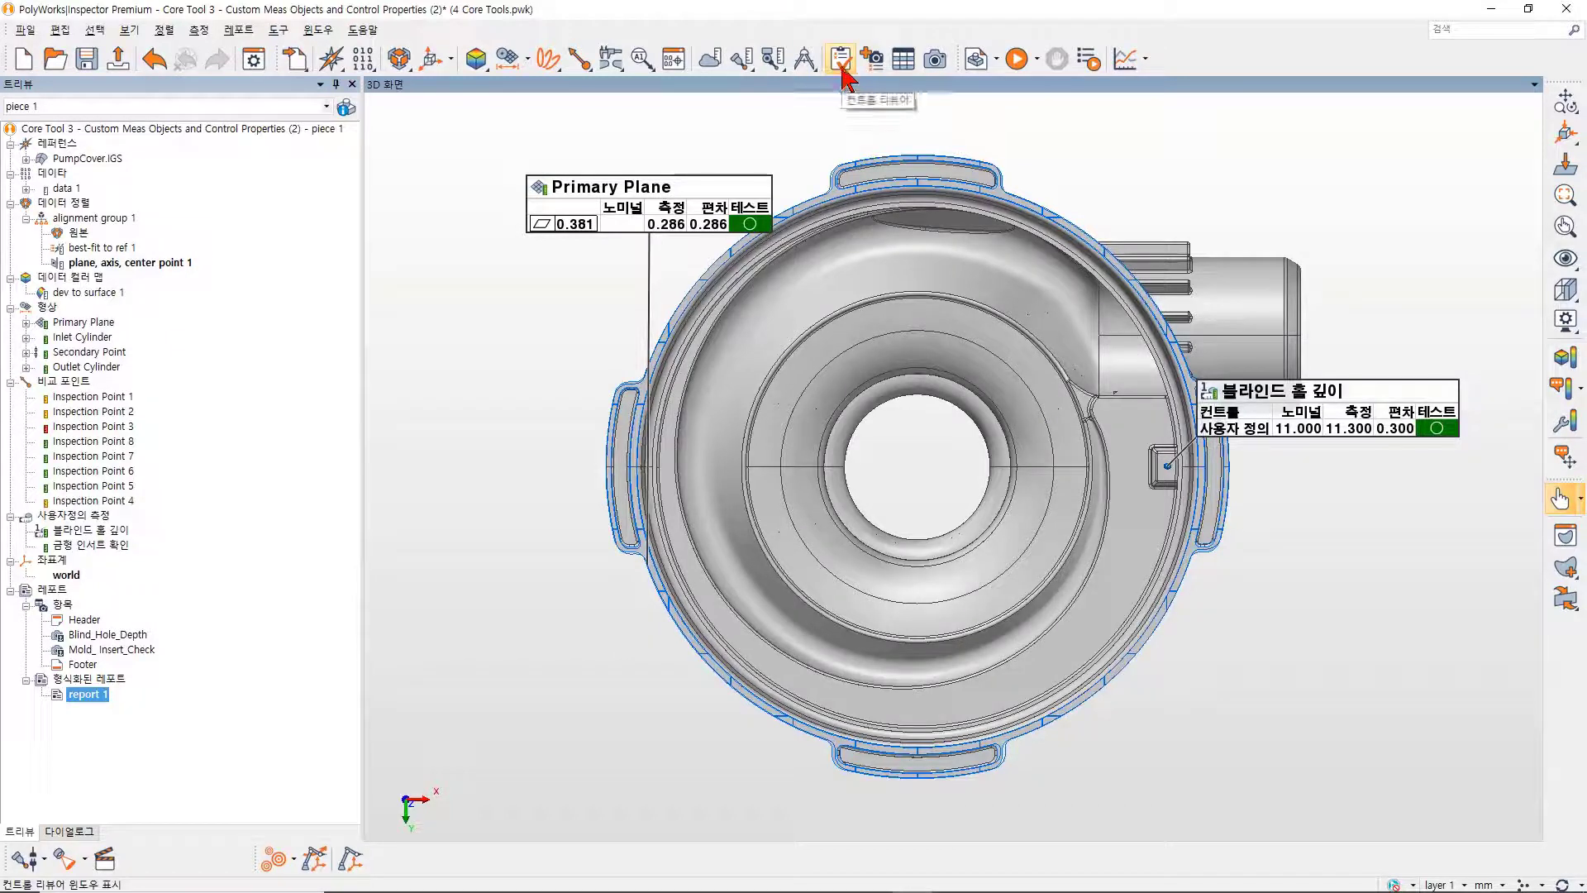
# Save the changes and create a new piece from the current one with 장비 시리얼 번호 set to PA 1235, starting its inspection.
pyautogui.click(975, 70)
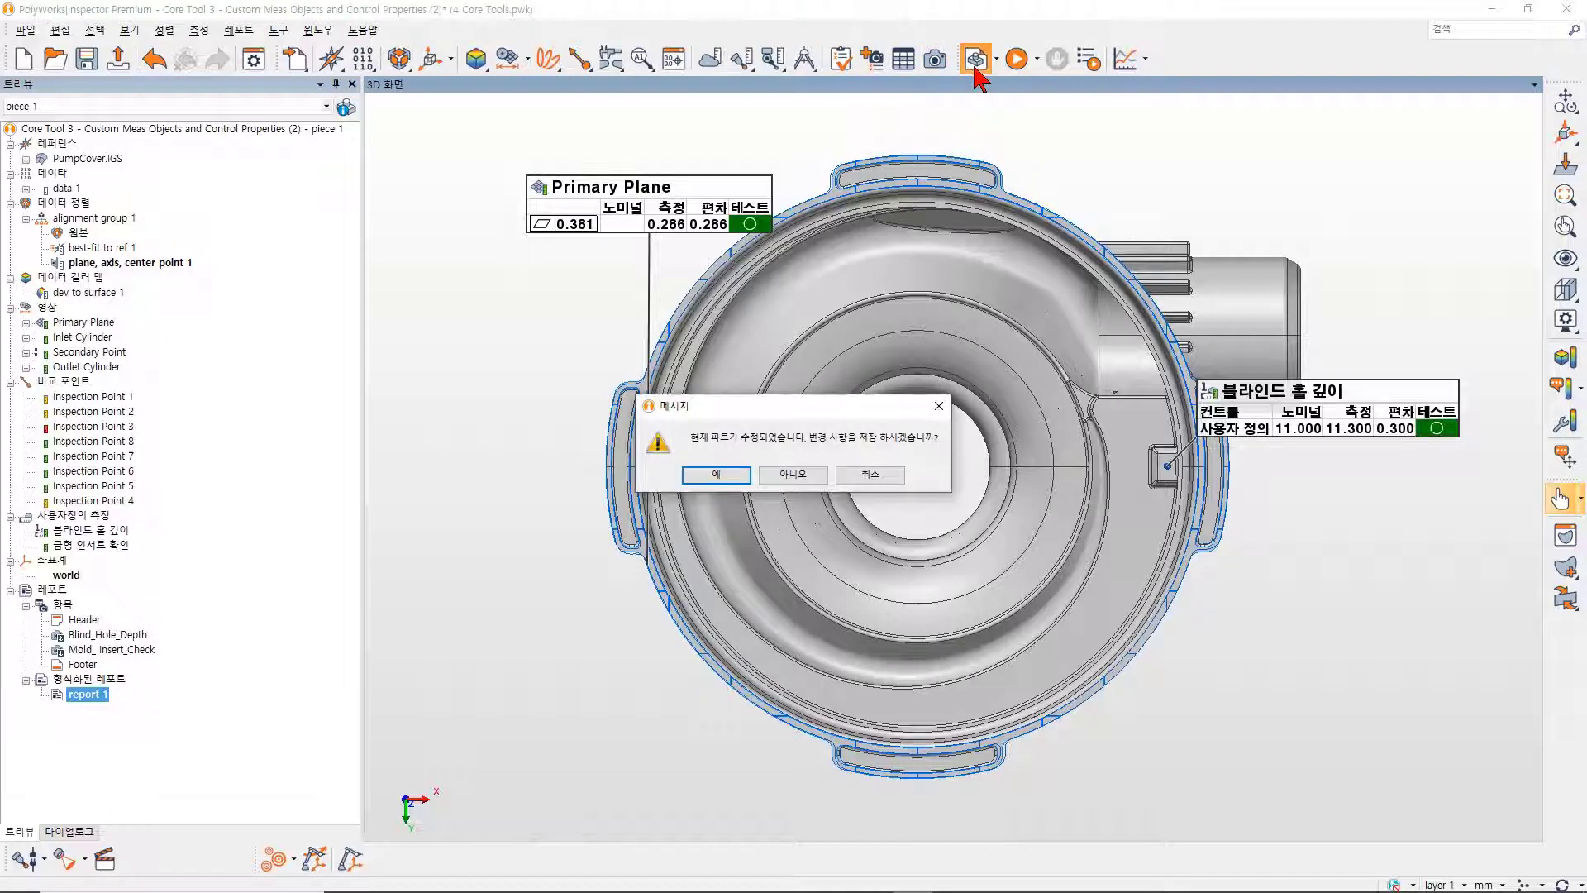
pyautogui.click(719, 475)
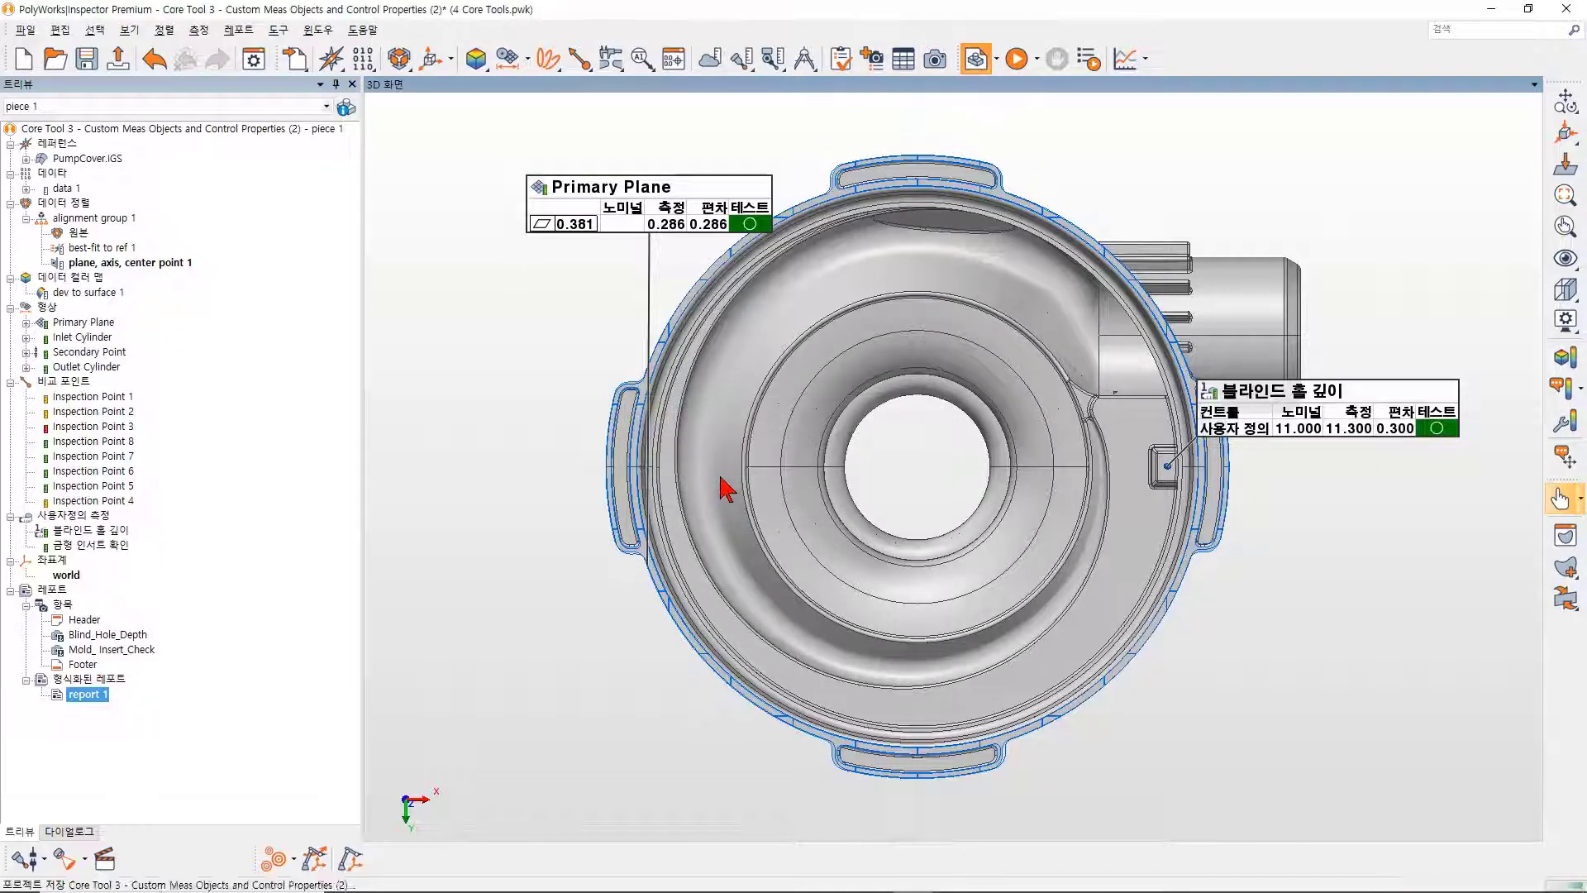
pyautogui.scroll(-1, 353, 417)
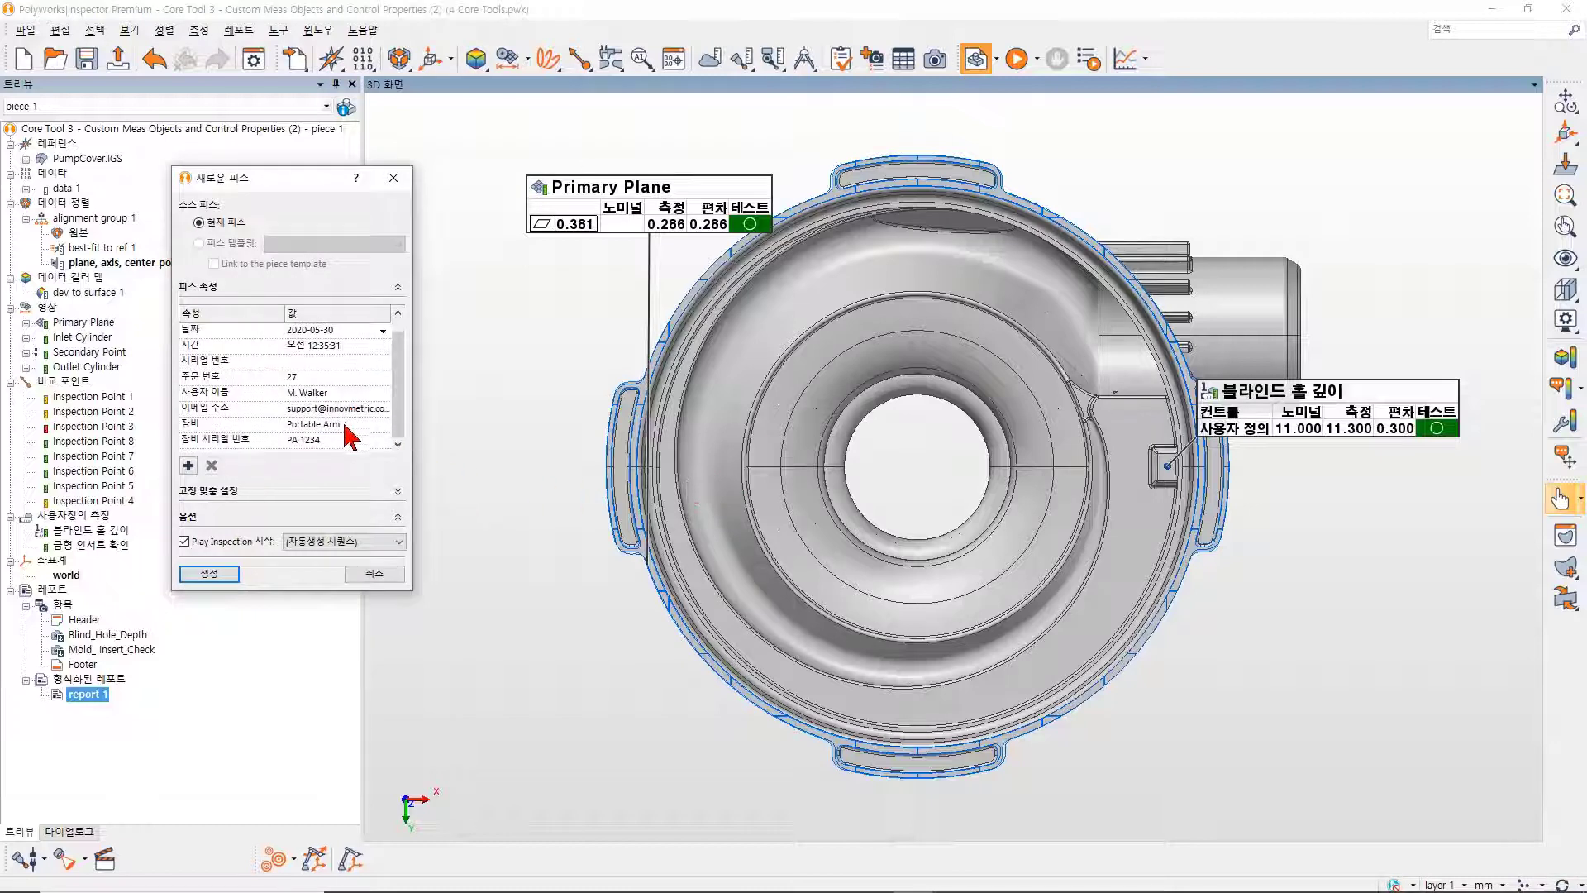
pyautogui.click(335, 441)
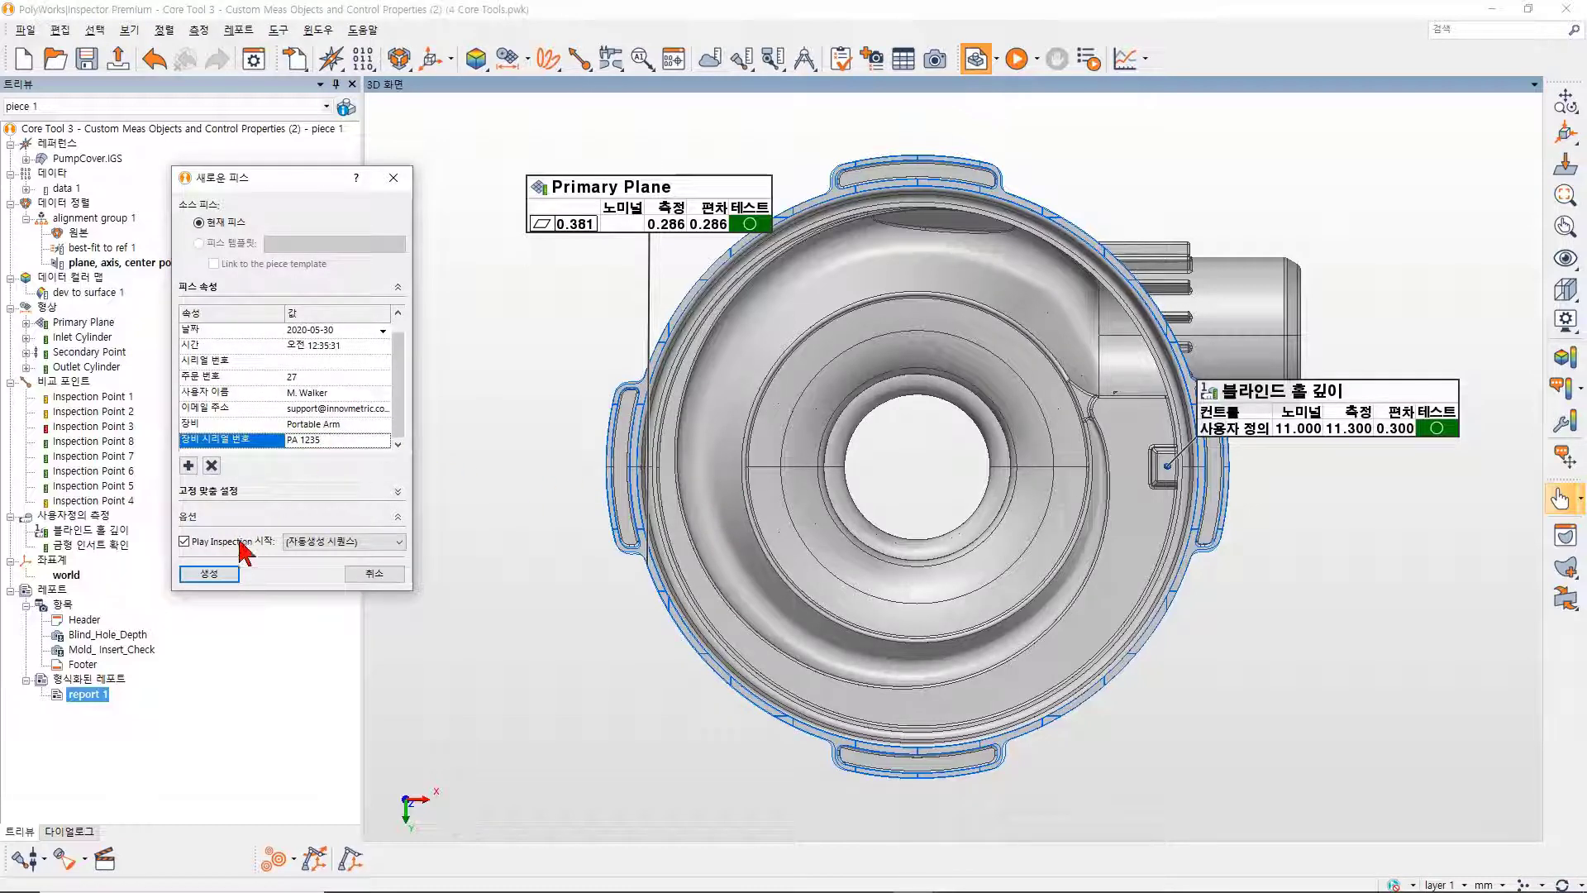
pyautogui.click(212, 575)
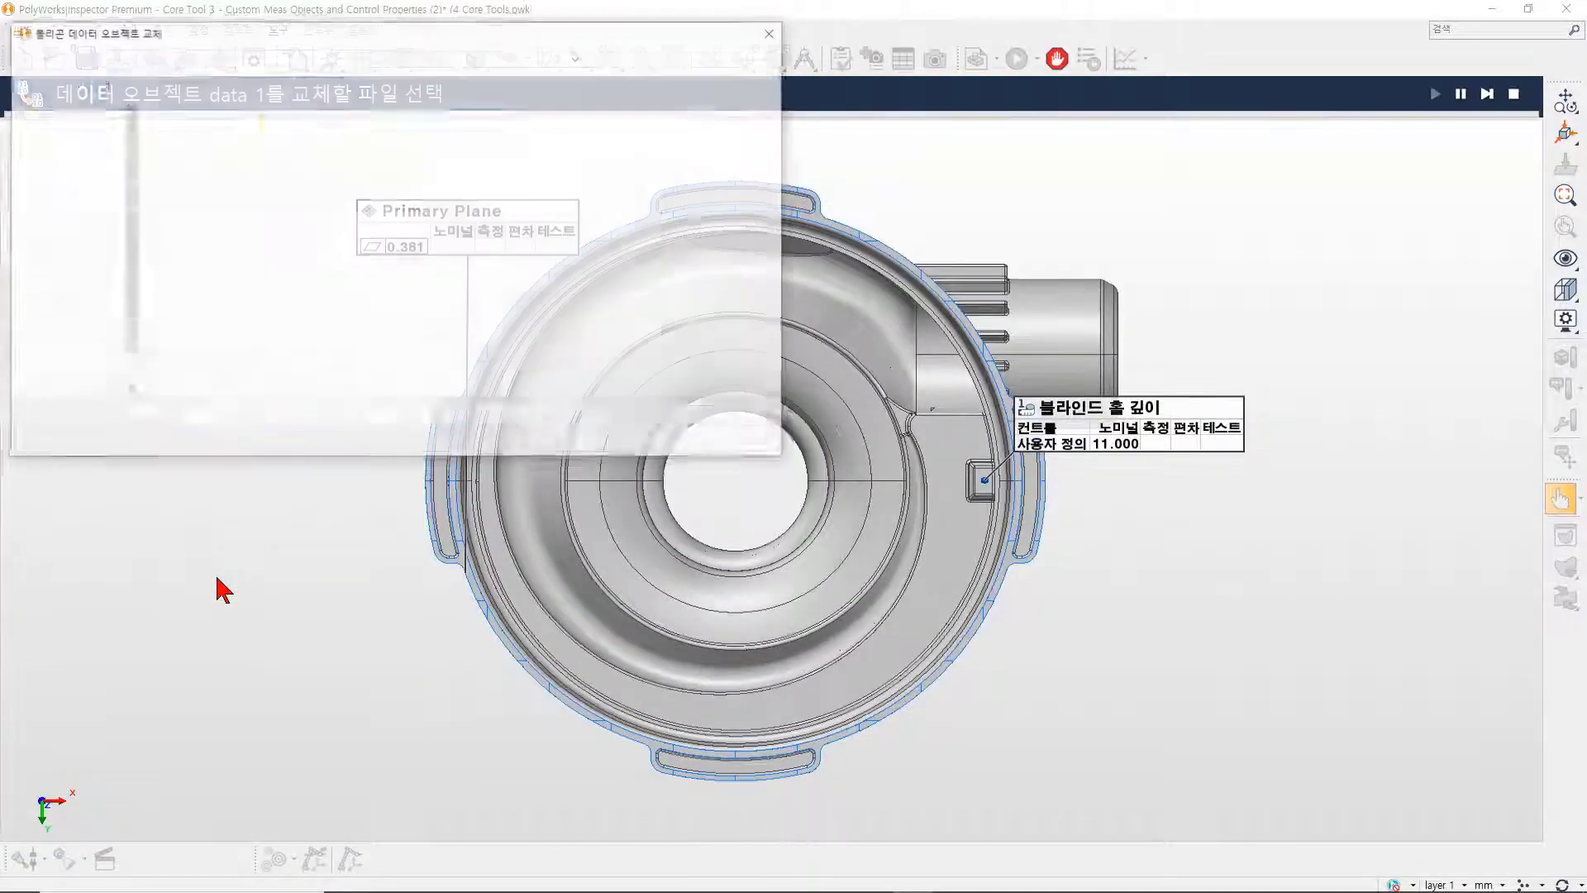
# Replace the data 1 object with the PumpCover_2 file, keeping the default replacement parameters.
pyautogui.click(378, 171)
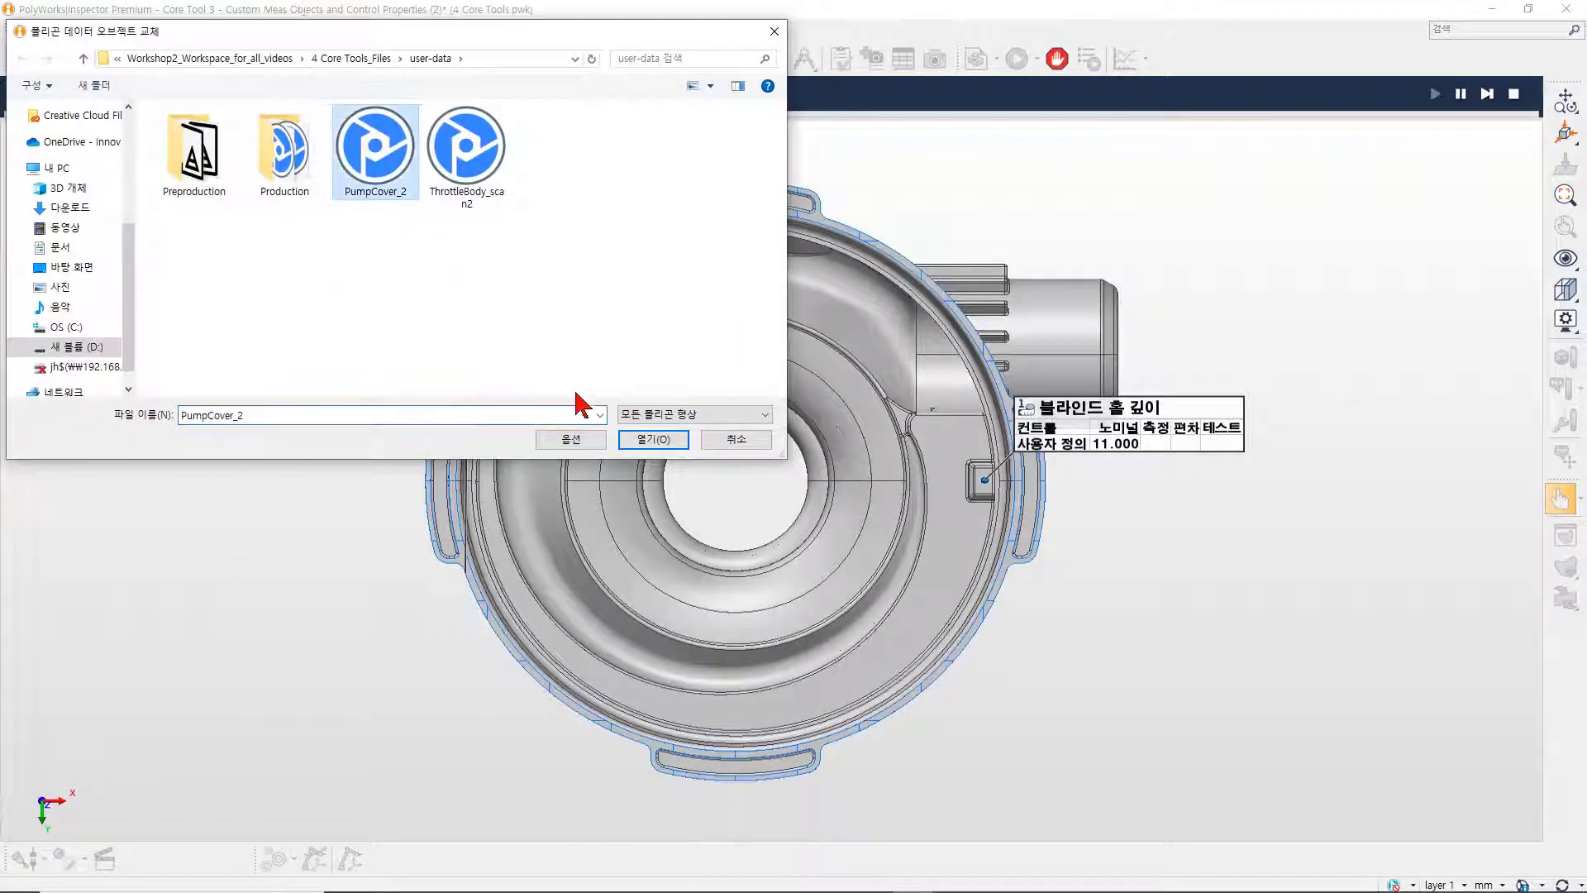
pyautogui.click(629, 437)
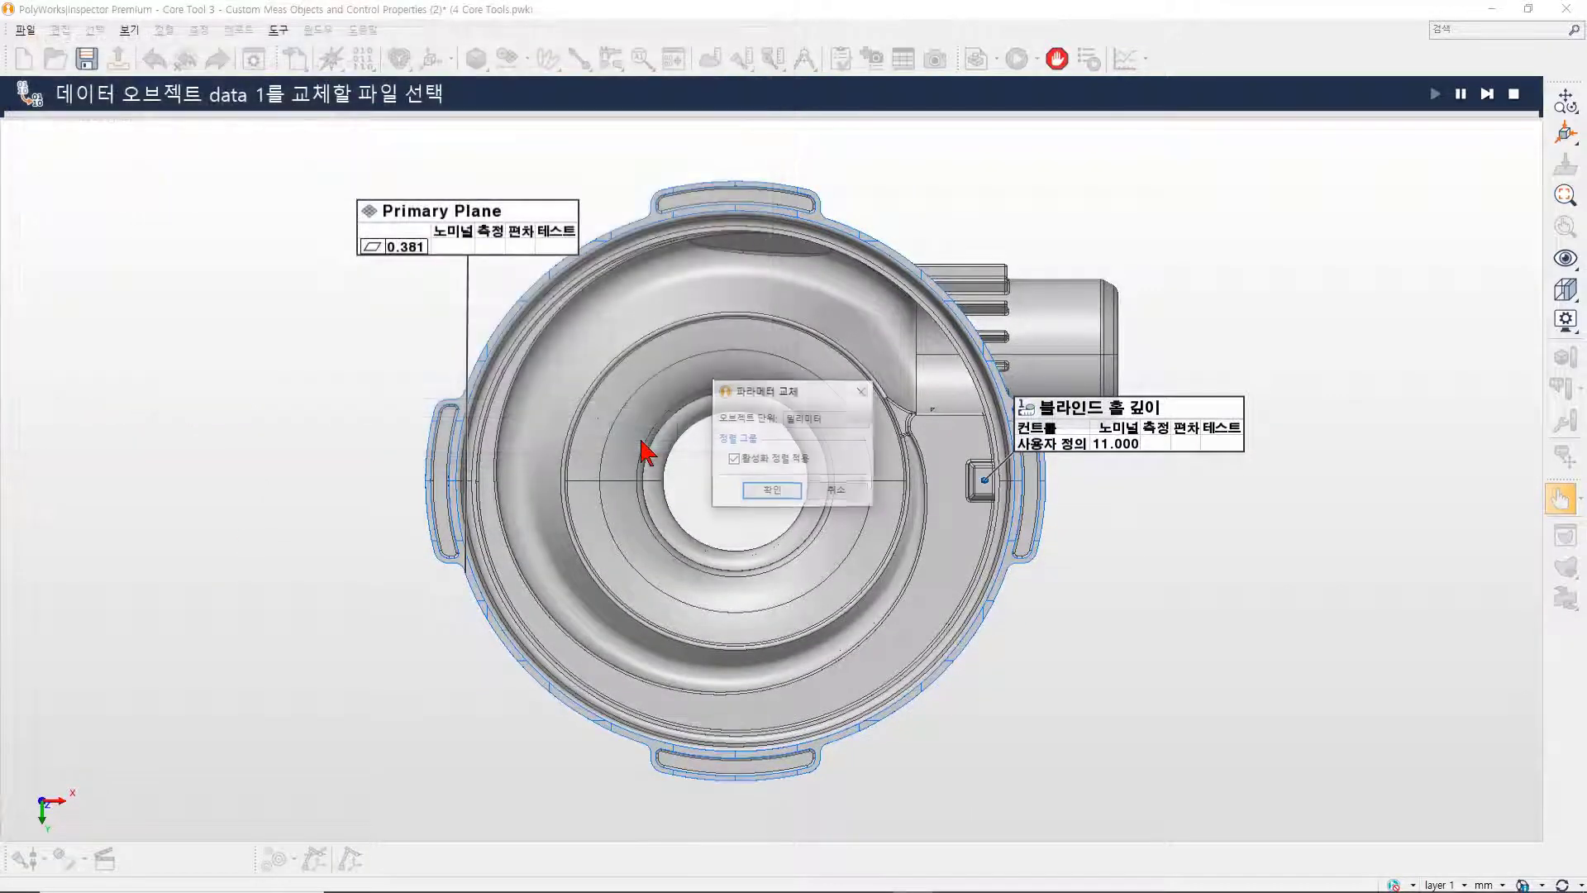
pyautogui.click(781, 492)
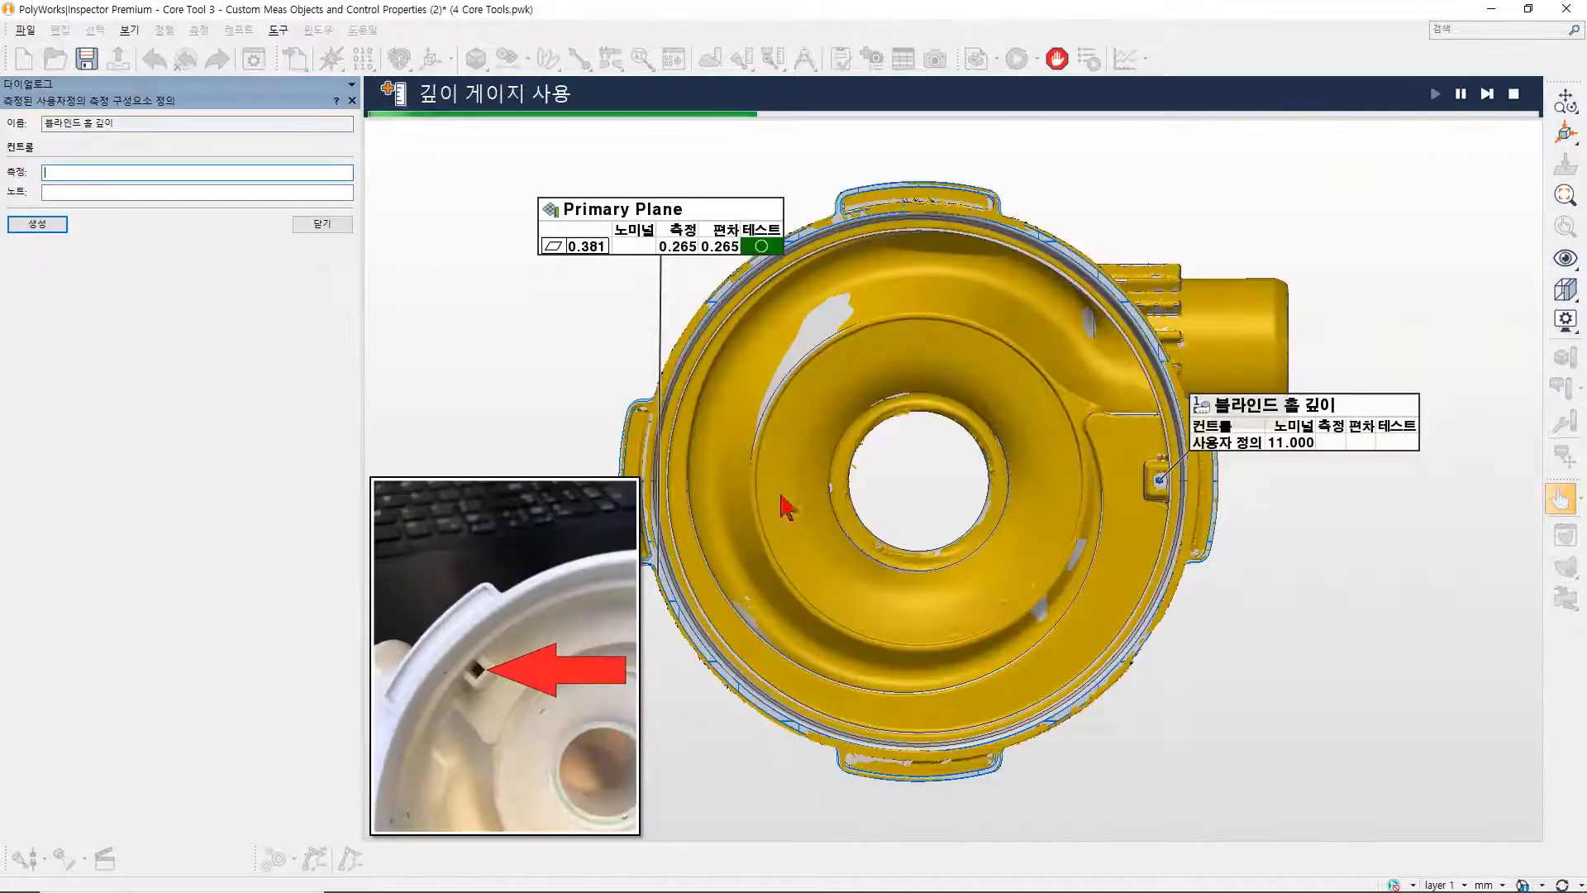
# Record 11.5 as the measured blind hole depth and 합격 for the mold insert check, then dismiss the inspection completion message.
pyautogui.write('1.5')
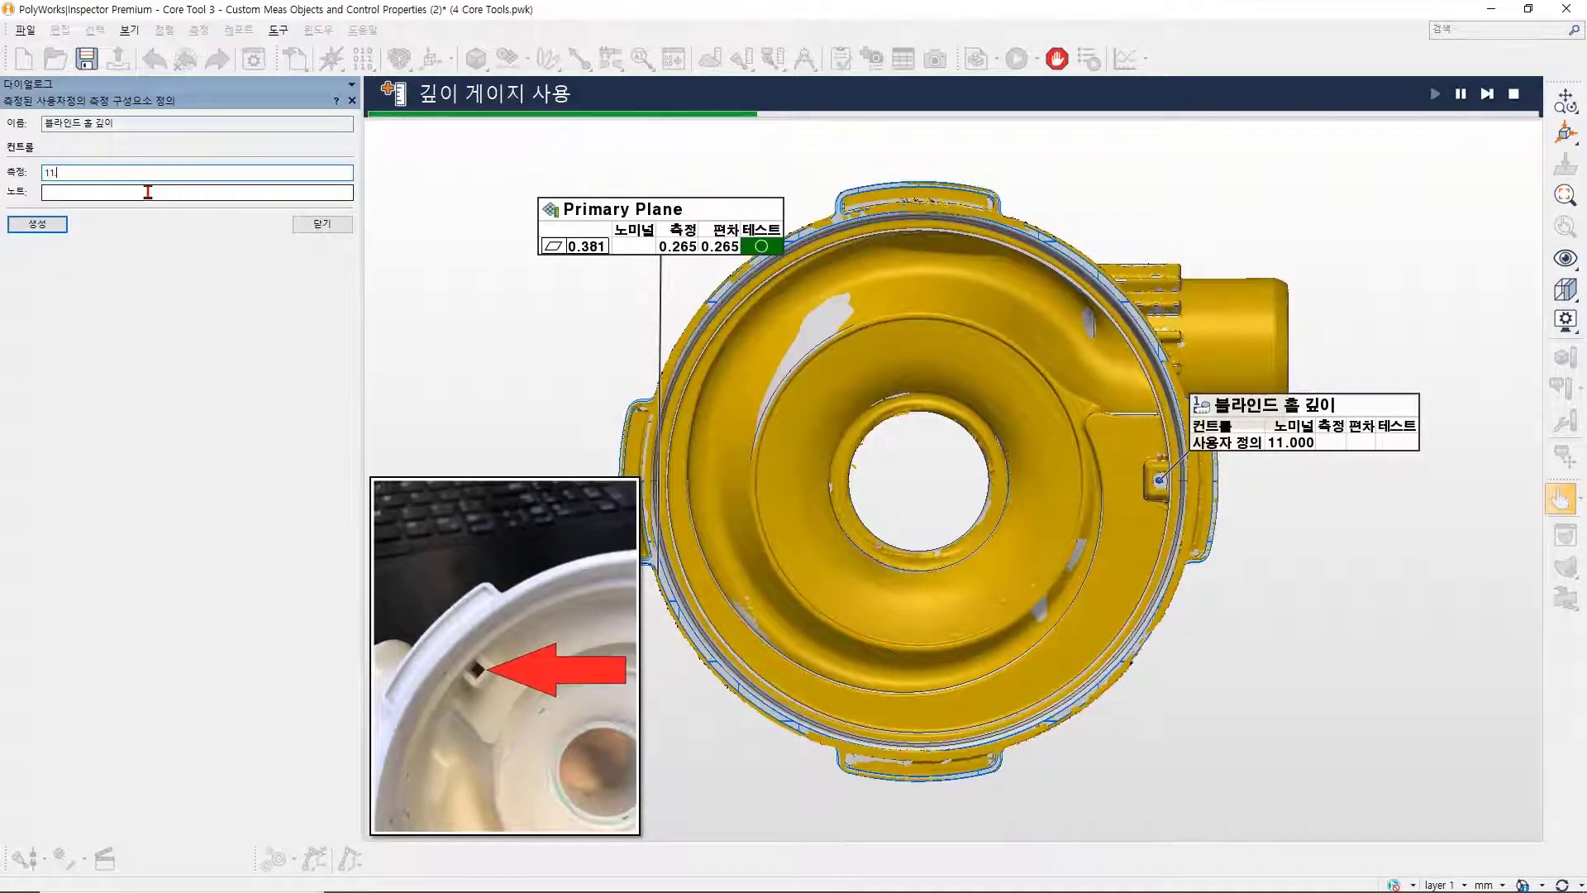
pyautogui.click(59, 234)
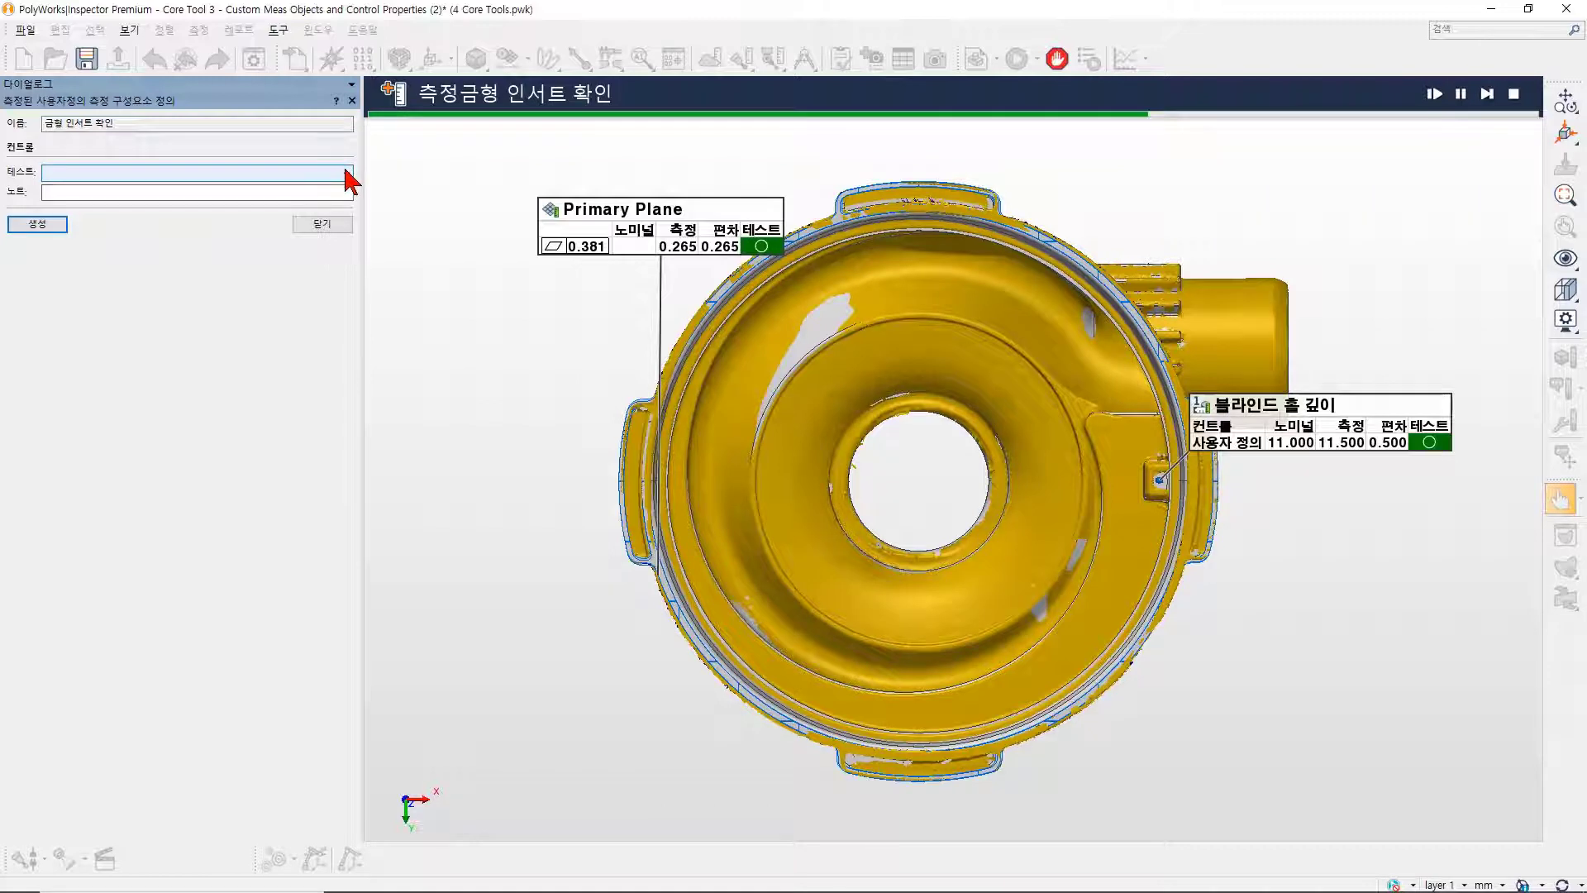
pyautogui.click(346, 177)
pyautogui.click(300, 187)
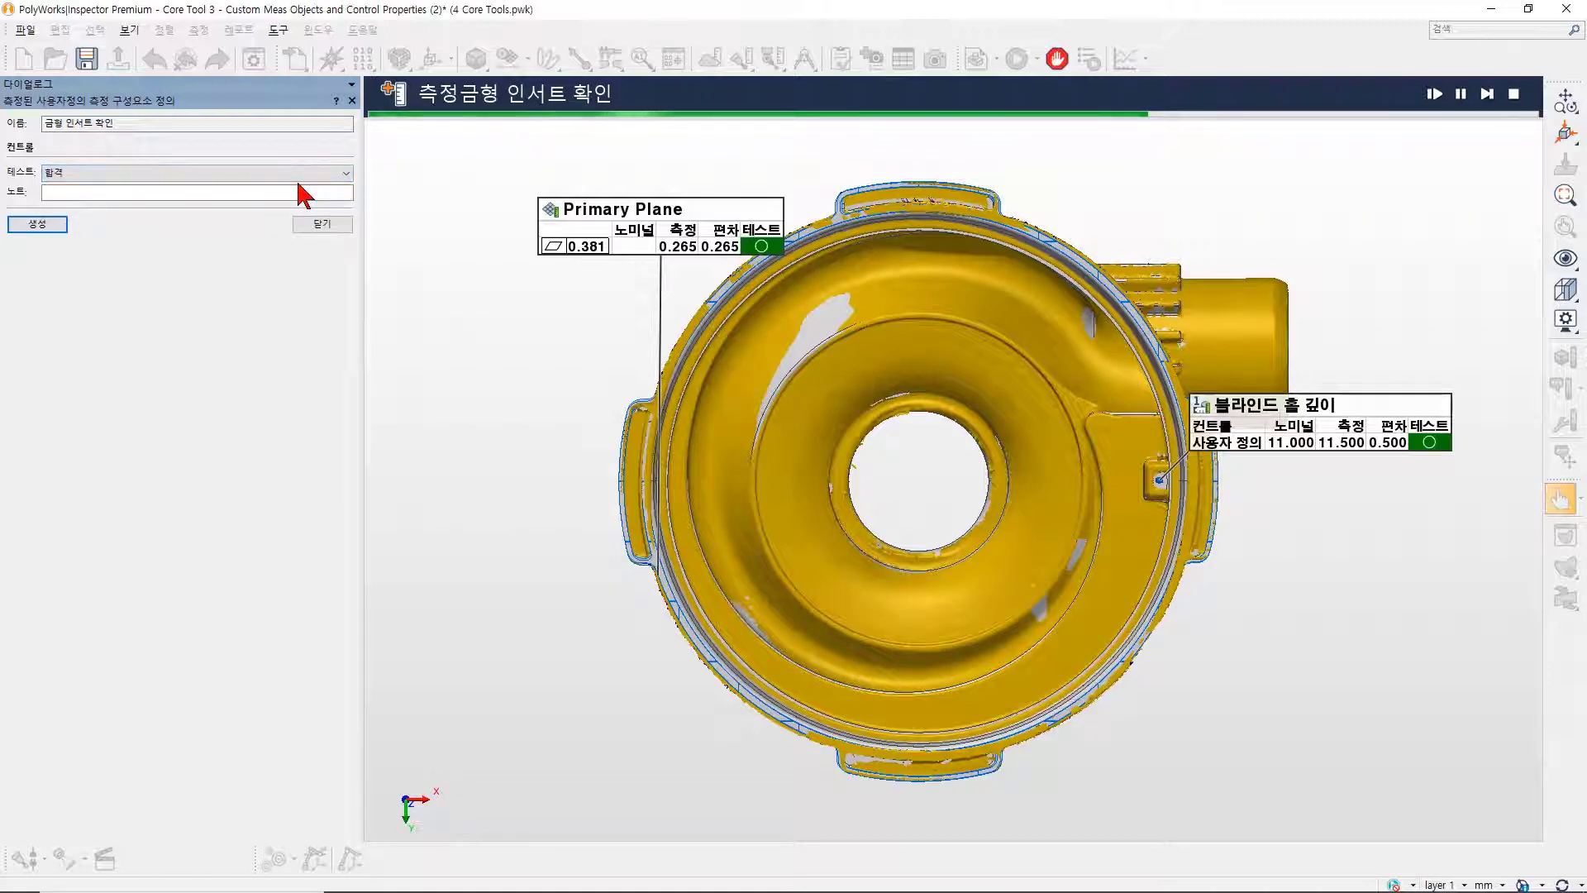
pyautogui.click(51, 230)
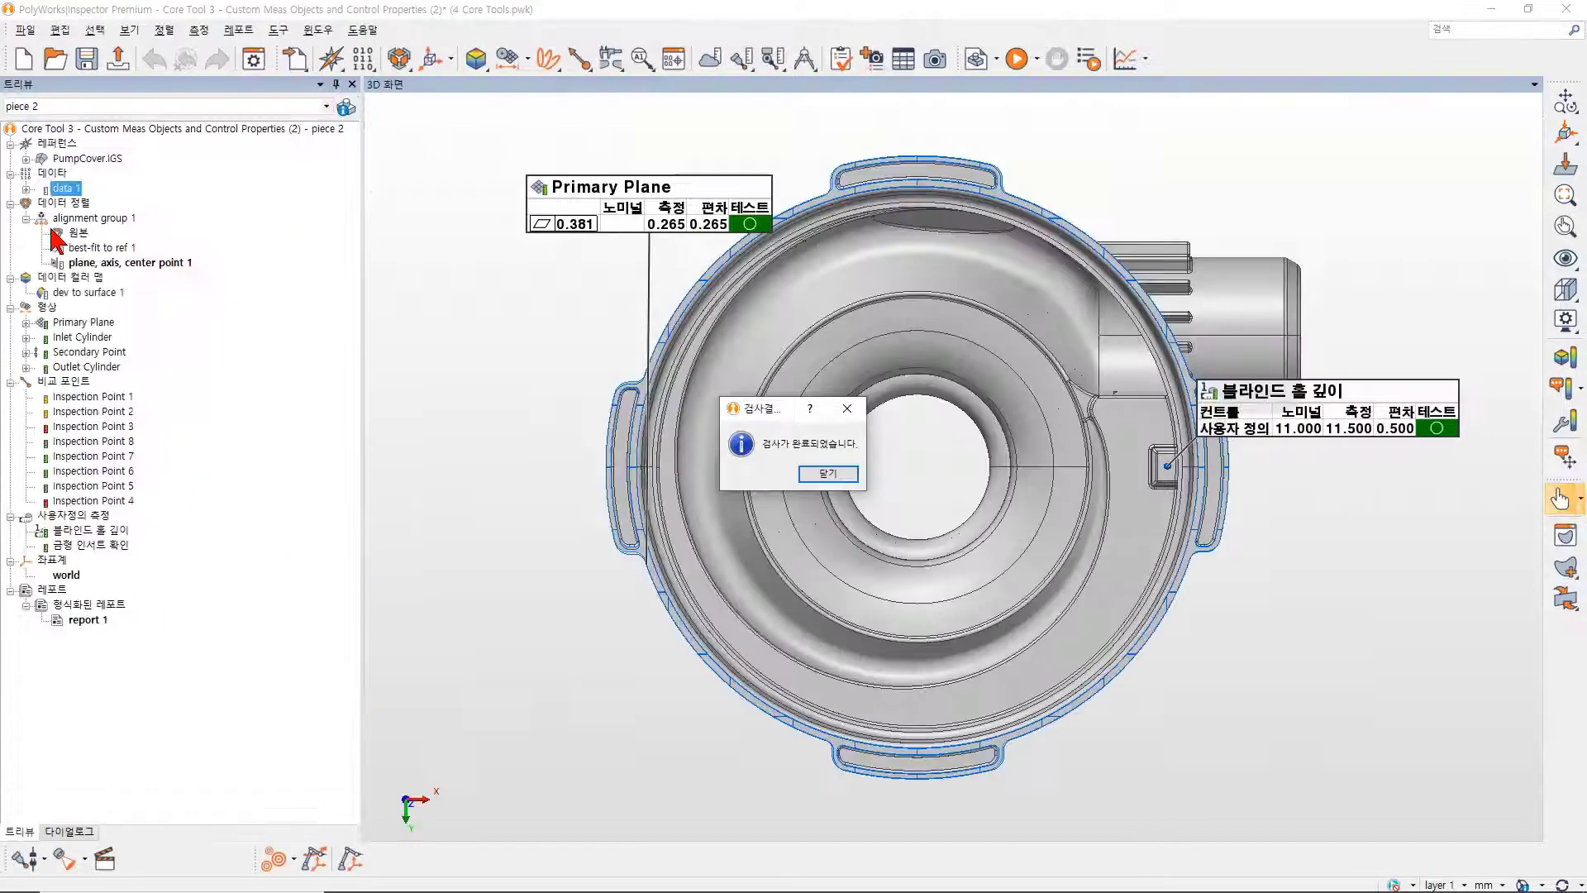
pyautogui.click(837, 476)
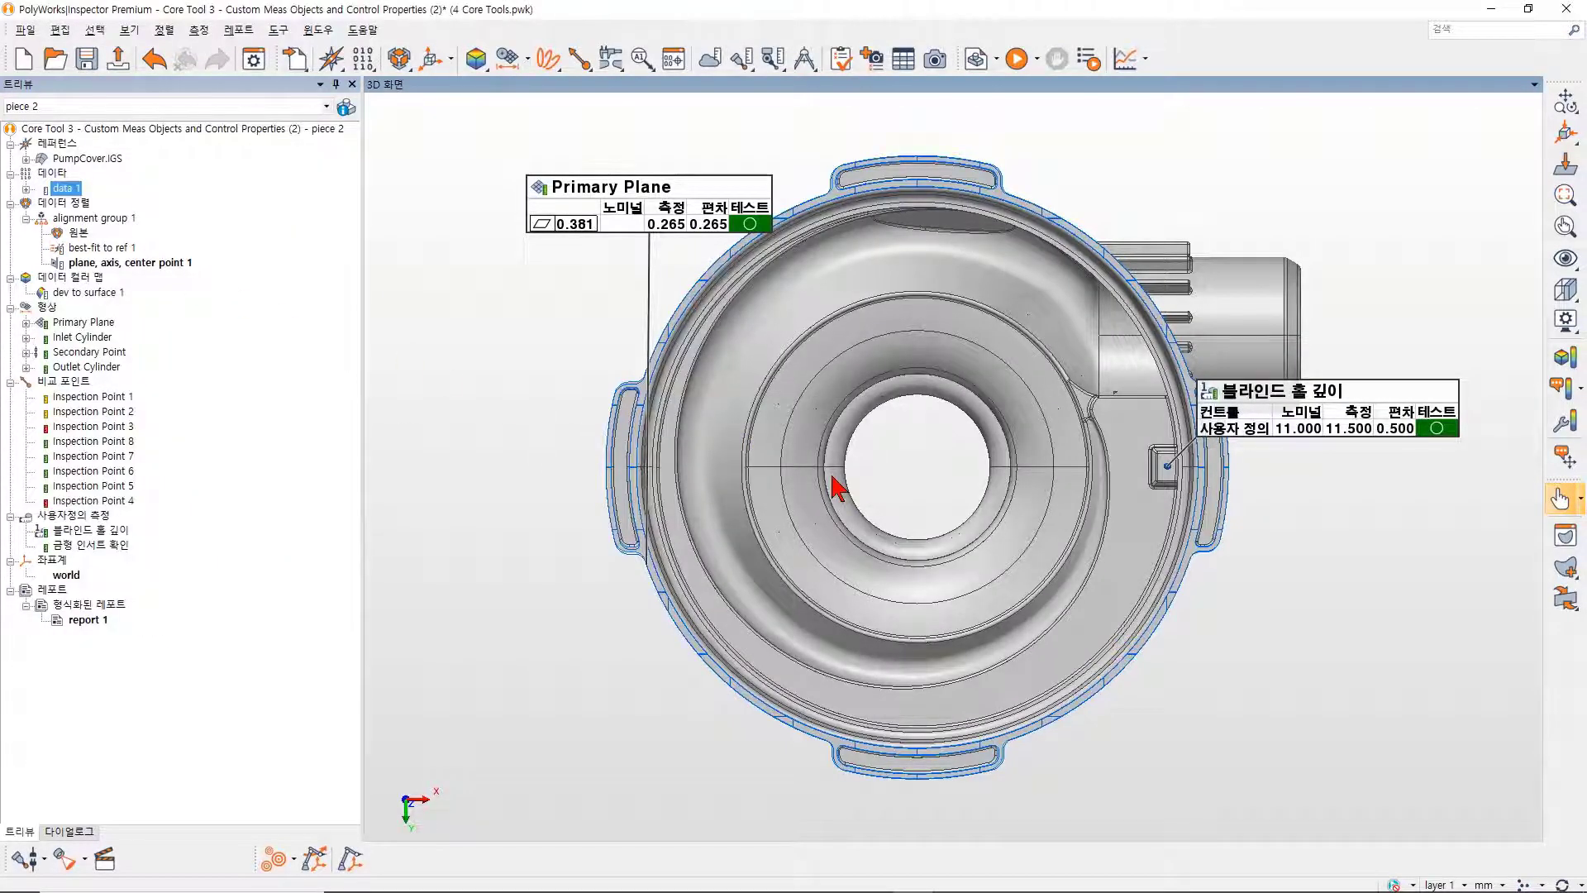